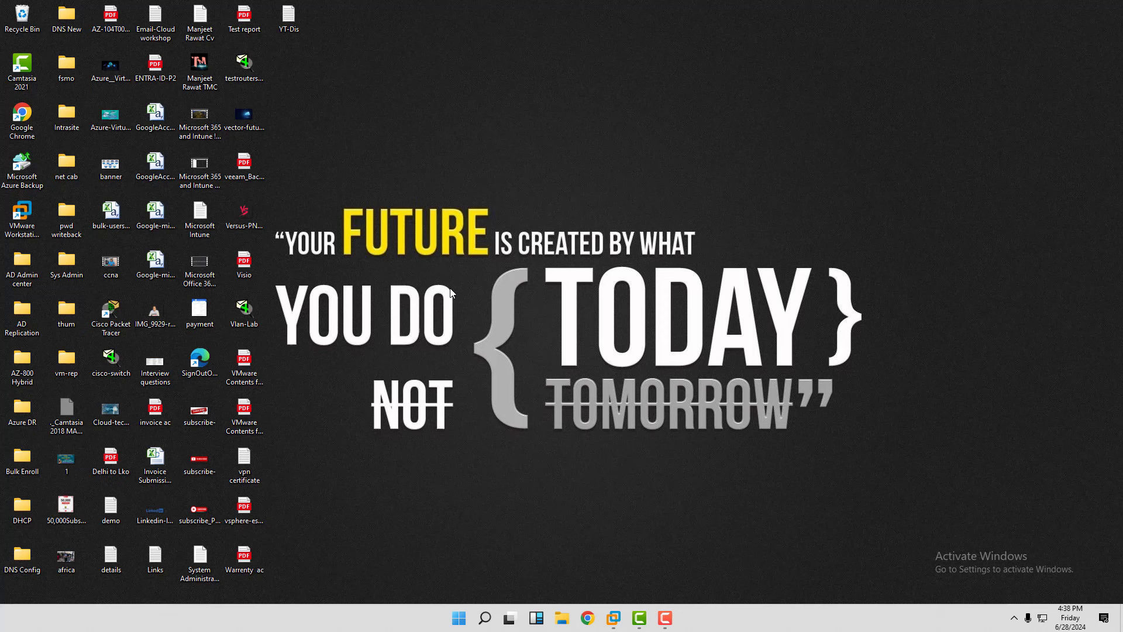
Launch Paint from the Run dialog, maximize its window and pick the Text tool.
{"action": "key", "text": "super+r"}
{"action": "type", "text": "msconfig"}
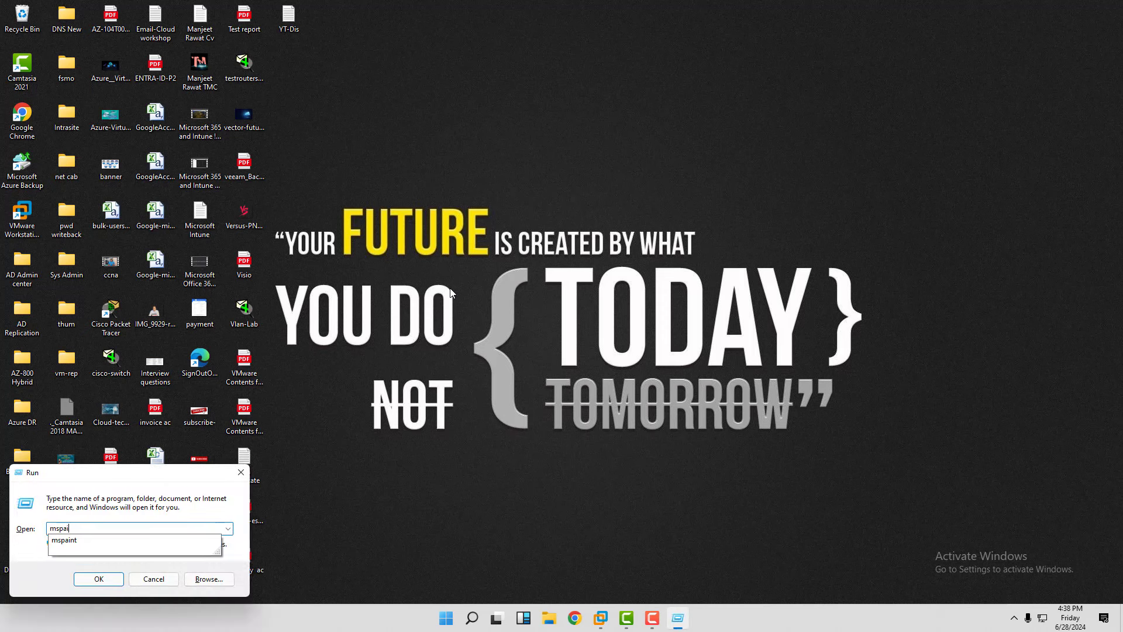
{"action": "key", "text": "Return"}
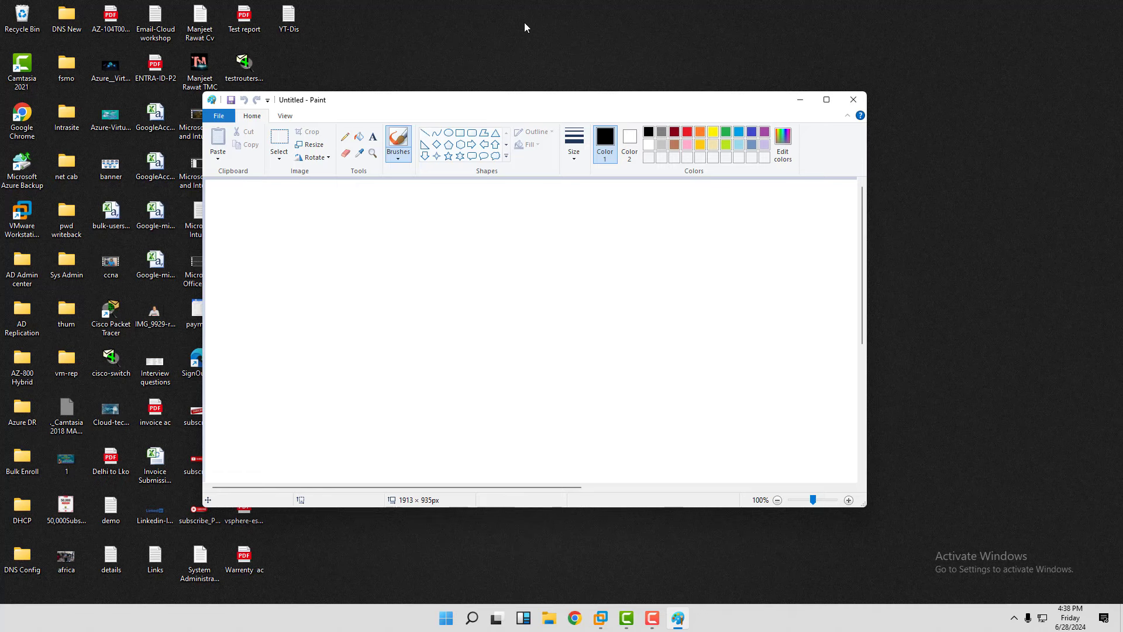
{"action": "left_click", "coordinate": [825, 100]}
{"action": "left_click", "coordinate": [170, 41]}
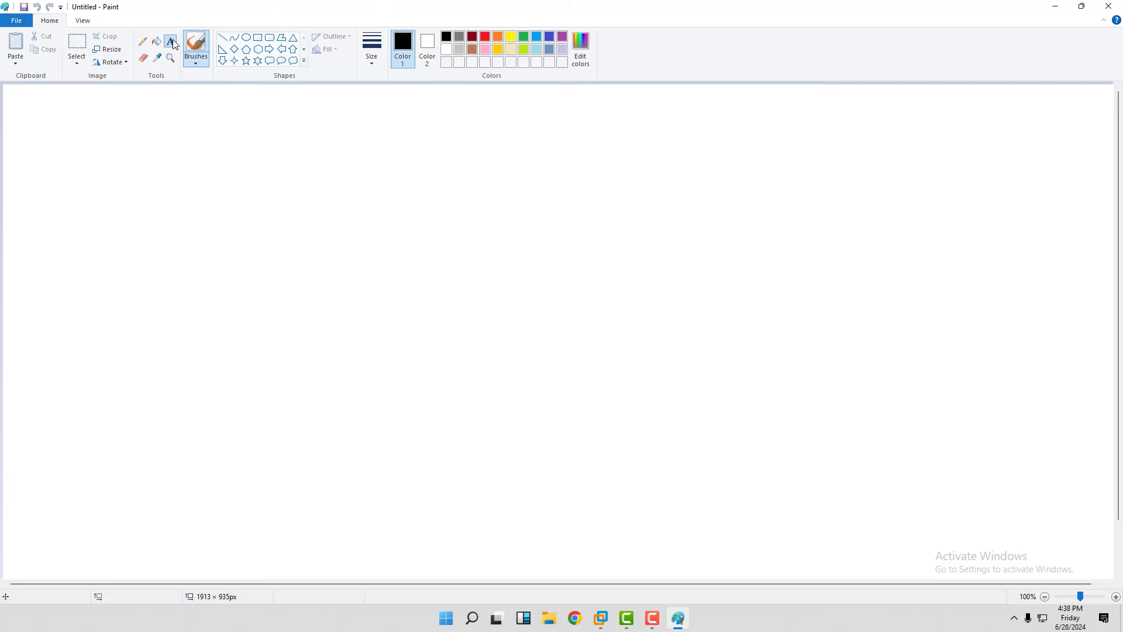
Type the title 'DHCP-Reservation ! DHCP Failover' near the top centre in dark red.
{"action": "left_click_drag", "start_coordinate": [405, 102], "coordinate": [701, 158]}
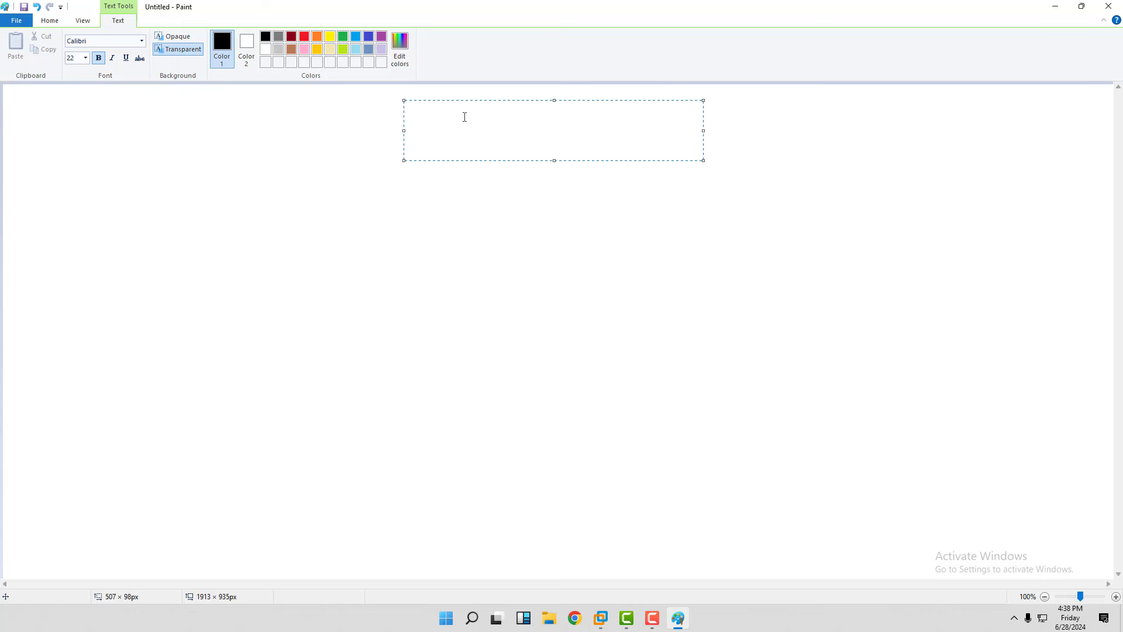
{"action": "type", "text": "DHCP-Reservation "}
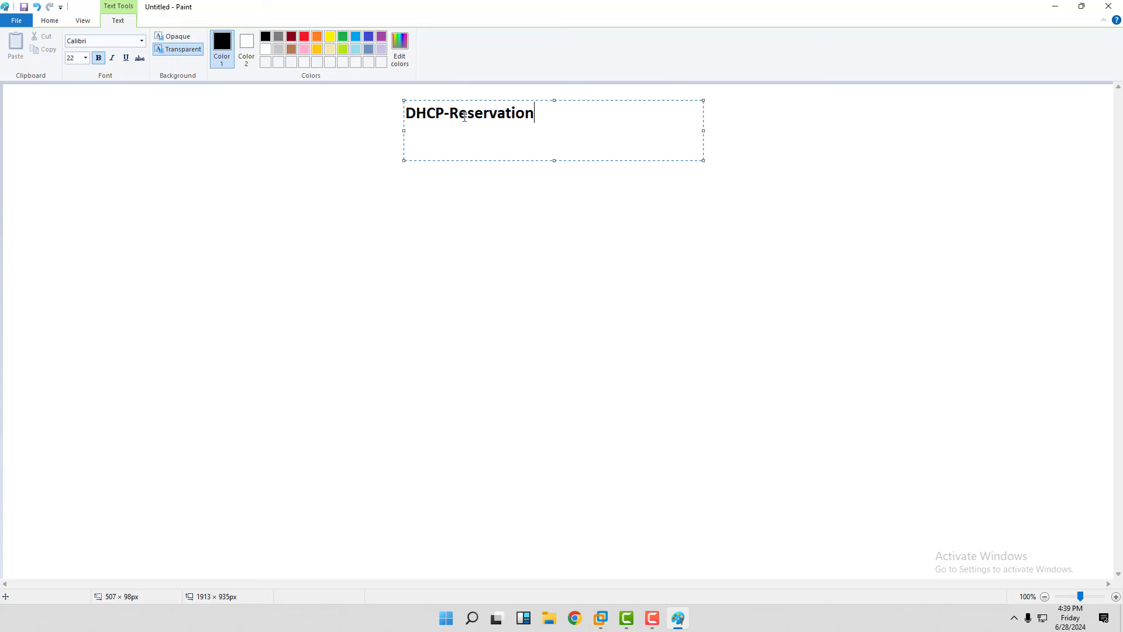
{"action": "type", "text": "! DHCP Failover"}
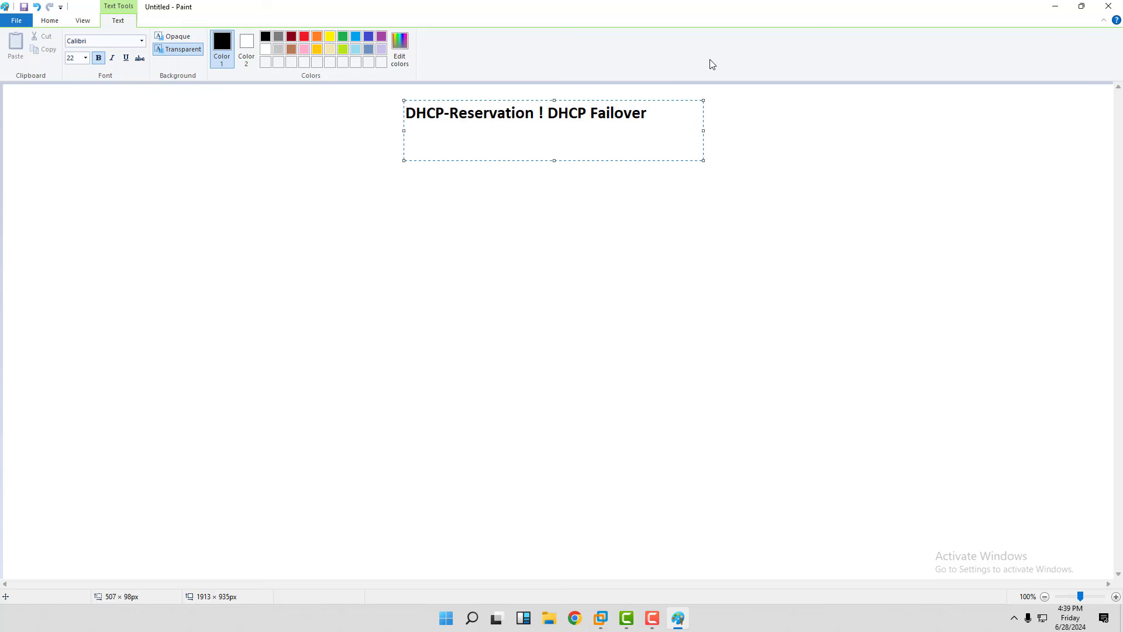
{"action": "left_click_drag", "start_coordinate": [660, 114], "coordinate": [339, 105]}
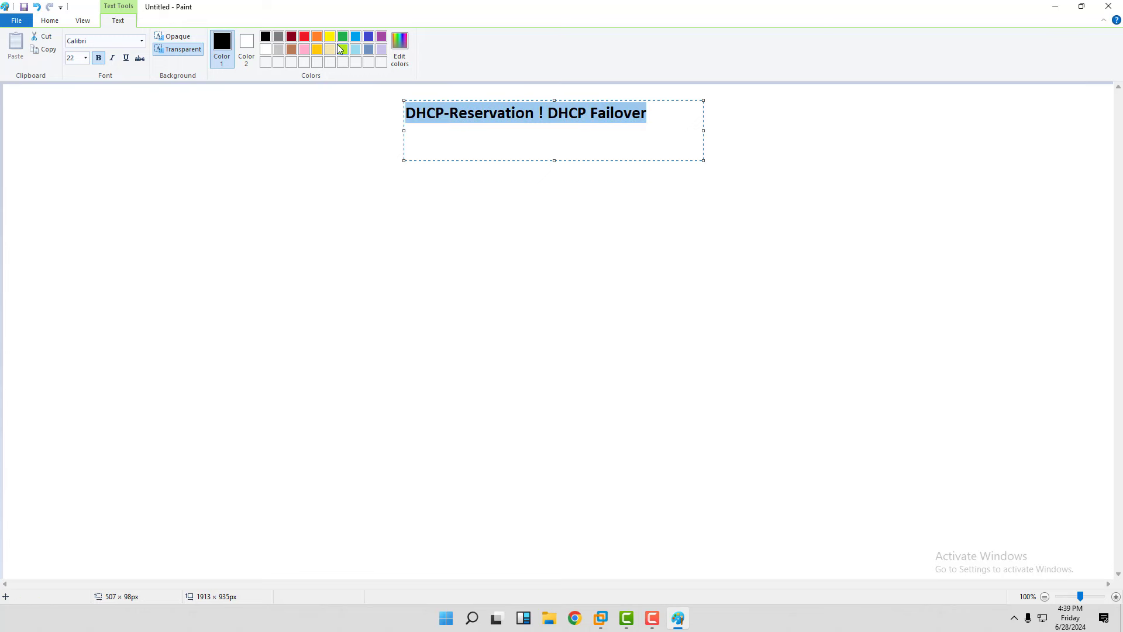
{"action": "left_click", "coordinate": [293, 38]}
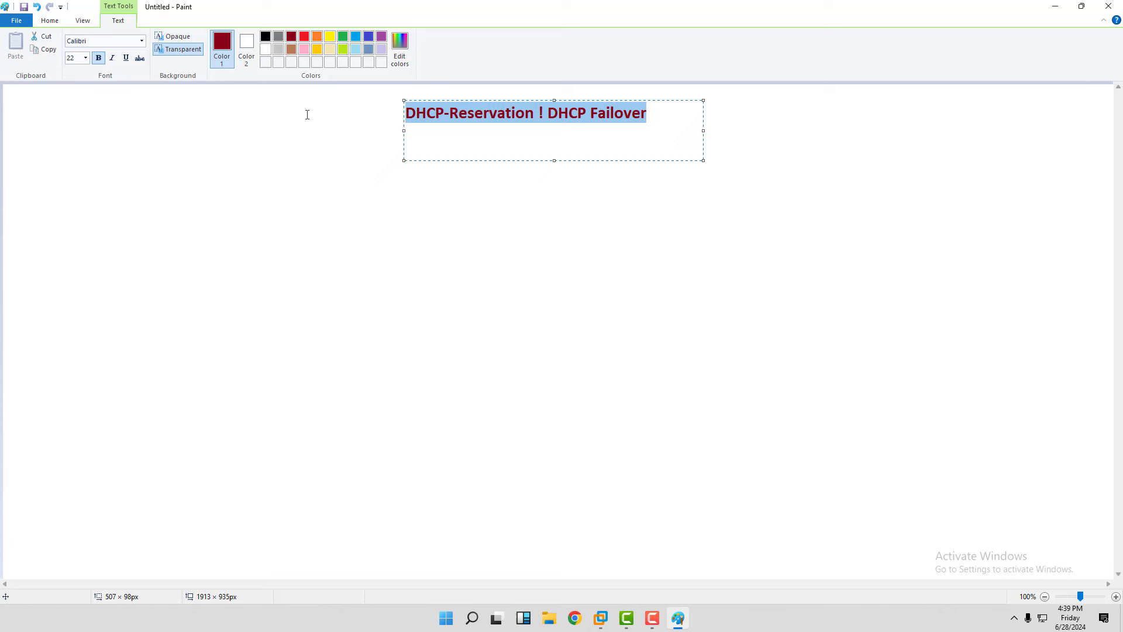
{"action": "left_click", "coordinate": [301, 173]}
{"action": "left_click", "coordinate": [301, 173]}
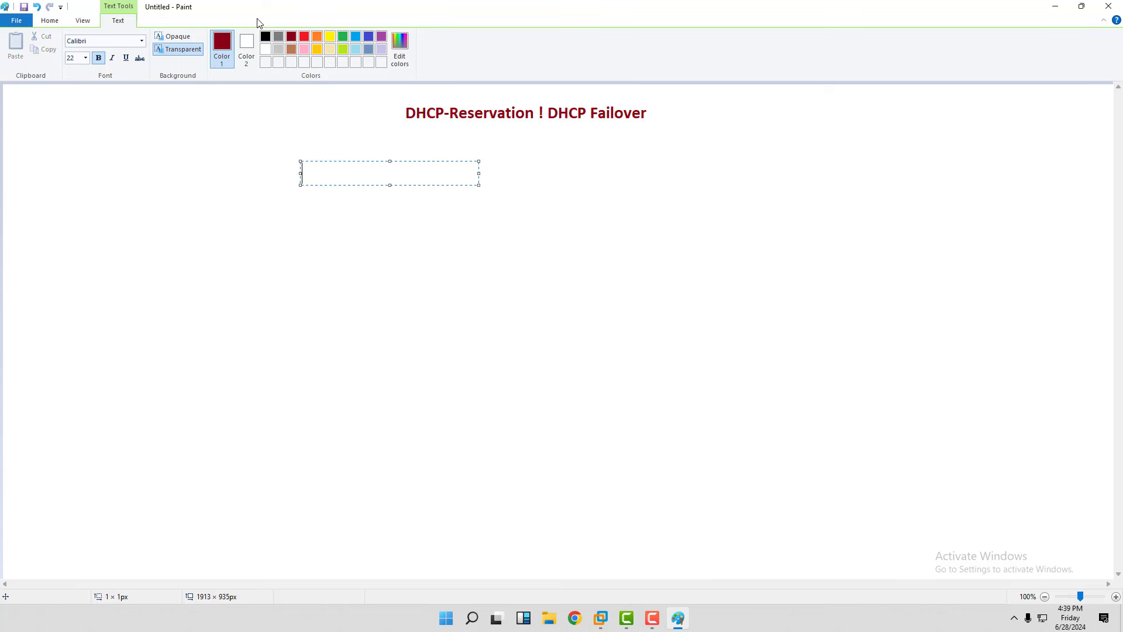
{"action": "left_click", "coordinate": [46, 24]}
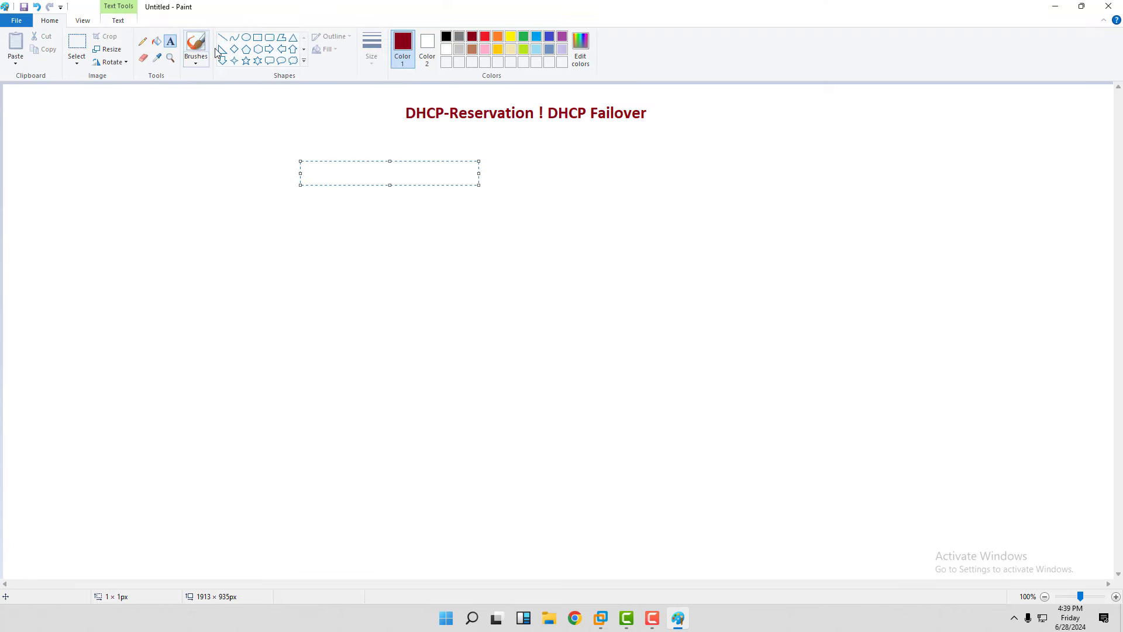
Frame the title with a dark-red rectangle outline.
{"action": "left_click", "coordinate": [257, 38]}
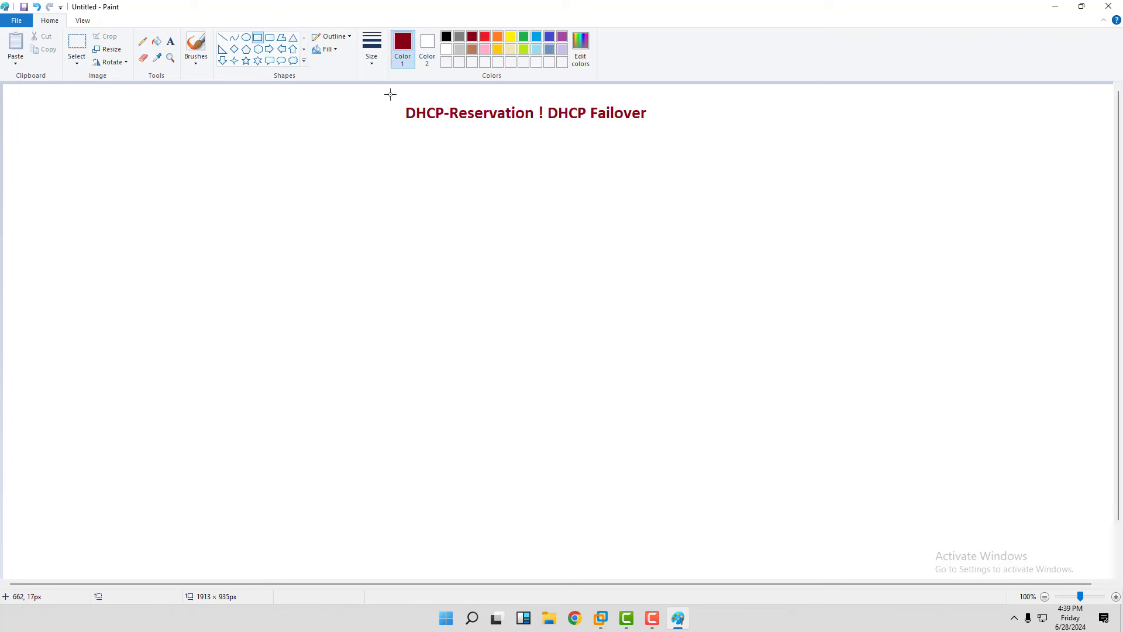
{"action": "left_click_drag", "start_coordinate": [389, 94], "coordinate": [658, 132]}
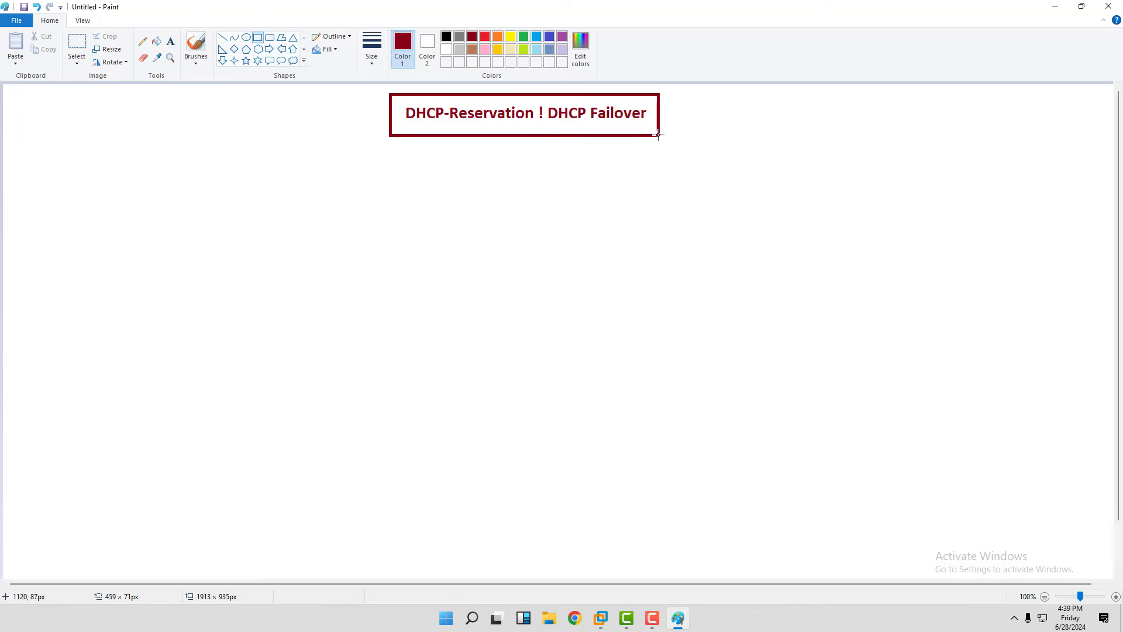
{"action": "left_click", "coordinate": [628, 232]}
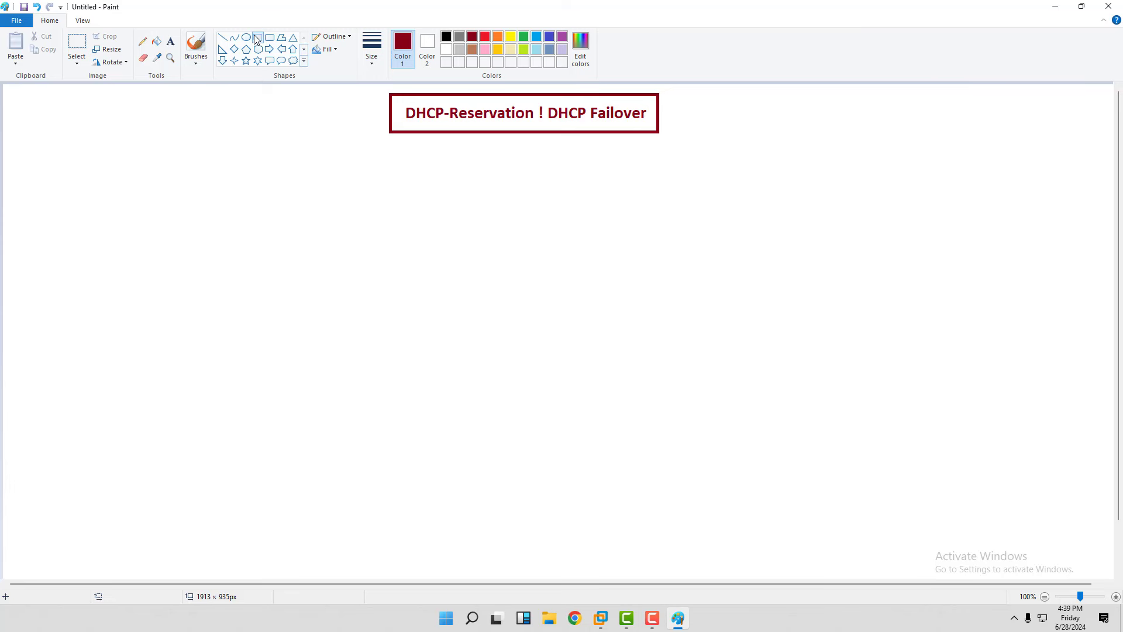
Draw a tall black rectangle on the left and label it 'DHCP Server' beneath.
{"action": "left_click_drag", "start_coordinate": [125, 249], "coordinate": [188, 363]}
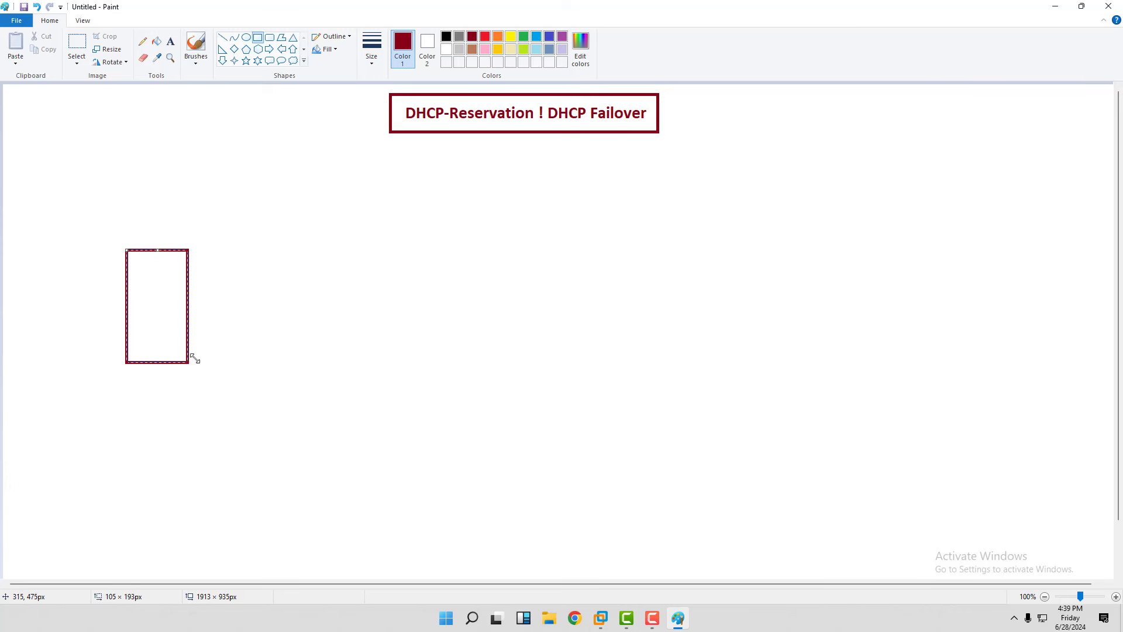
{"action": "left_click", "coordinate": [446, 37]}
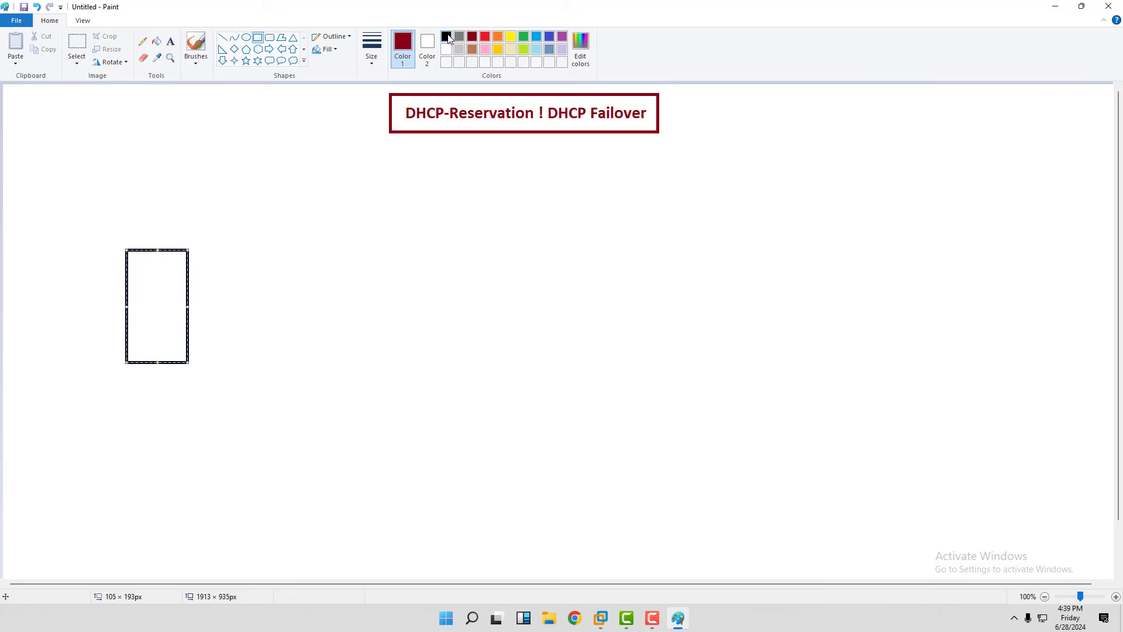
{"action": "left_click", "coordinate": [171, 41]}
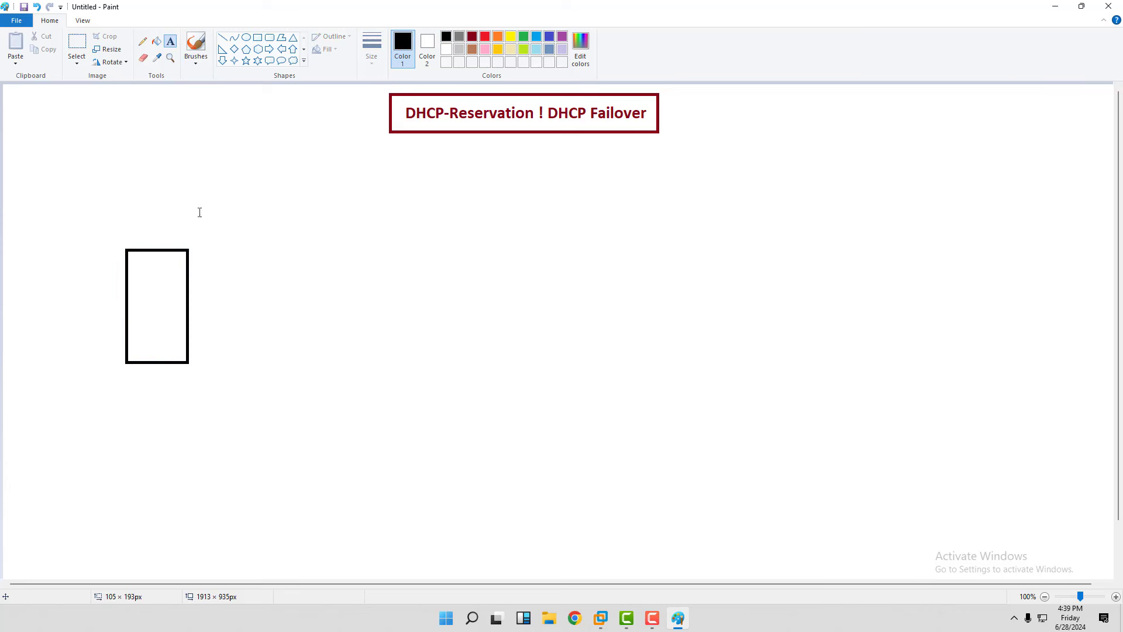
{"action": "left_click", "coordinate": [116, 377]}
{"action": "type", "text": "DHCP"}
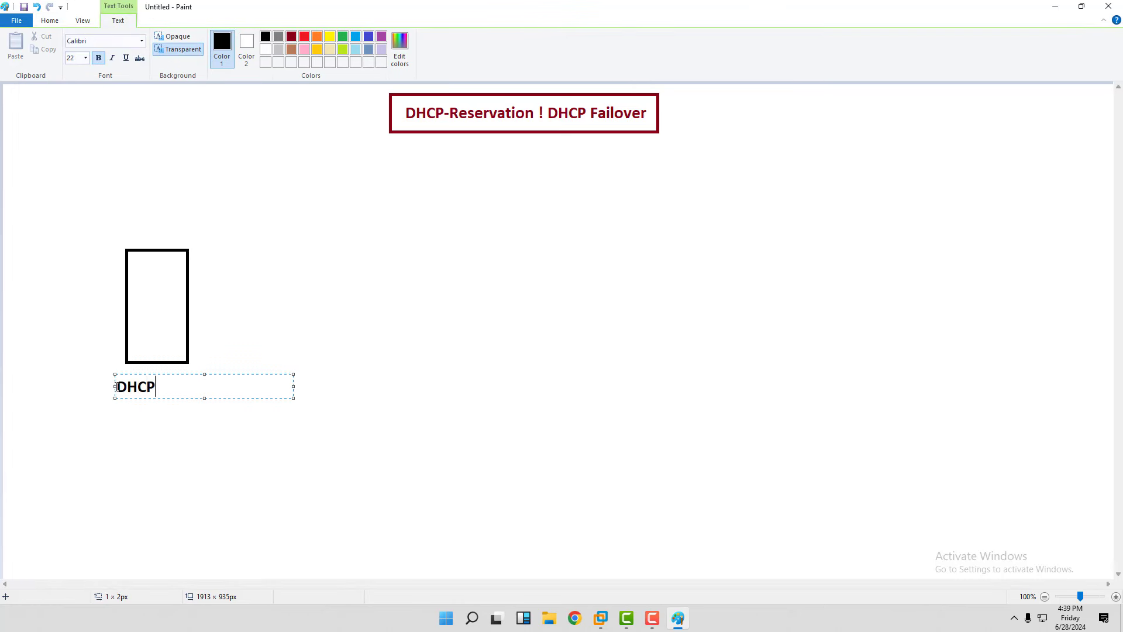
{"action": "type", "text": " Server"}
Add a Scope note with Start IP-192.168.1.10 and End-Ip-192.168.1.100 in red beside the server.
{"action": "left_click", "coordinate": [217, 253]}
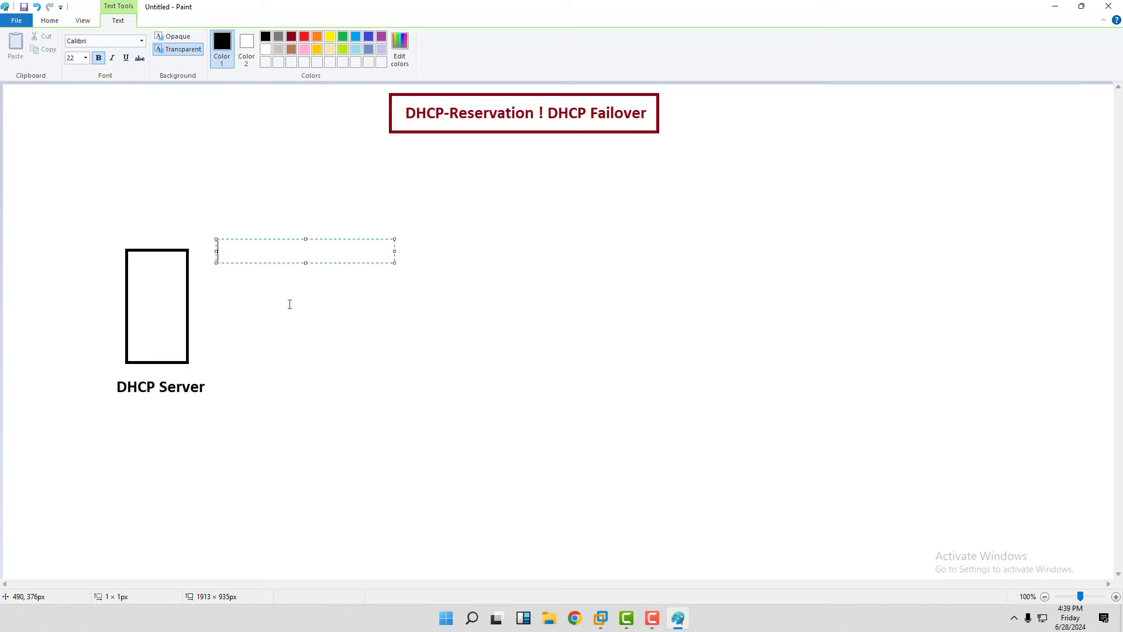
{"action": "type", "text": "Scope"}
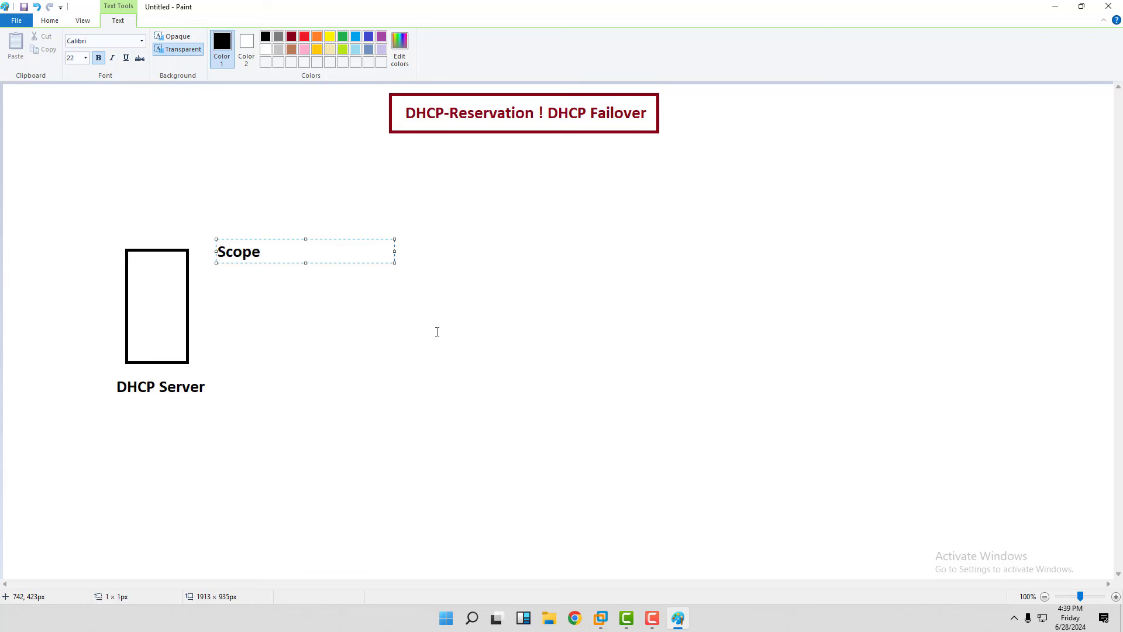
{"action": "type", "text": ":"}
{"action": "key", "text": "Return"}
{"action": "type", "text": "Start IP-"}
{"action": "key", "text": "Return"}
{"action": "key", "text": "Return"}
{"action": "type", "text": "End-Ip"}
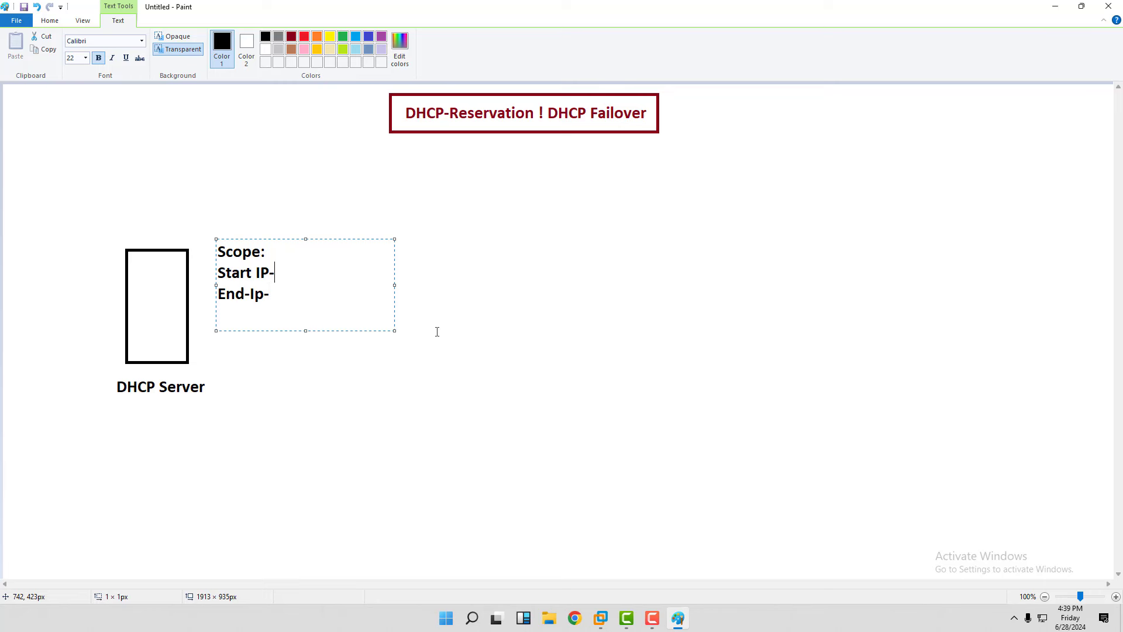
{"action": "type", "text": "192.168.1."}
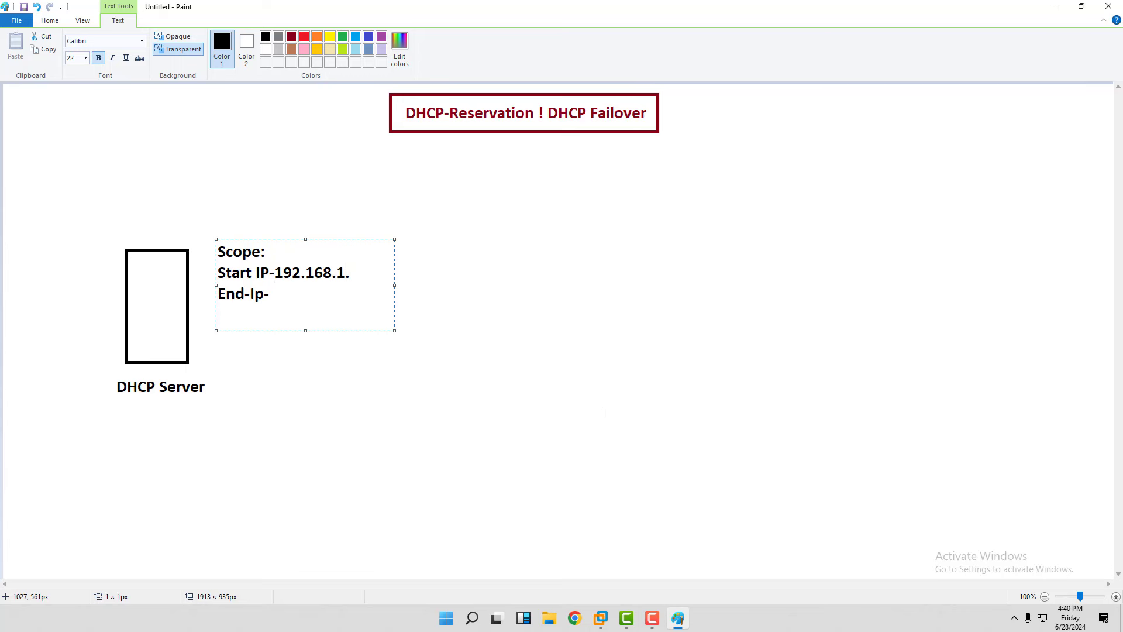
{"action": "type", "text": "10"}
{"action": "type", "text": "End-Ip-"}
{"action": "type", "text": "192.16"}
{"action": "type", "text": "8."}
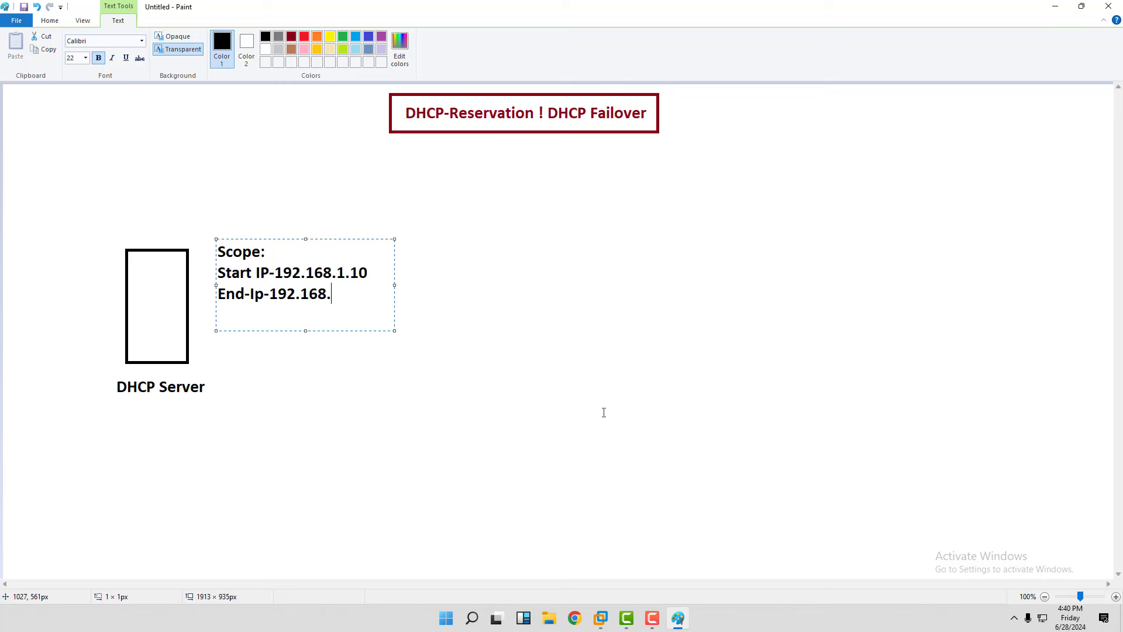
{"action": "type", "text": "1.100"}
{"action": "mouse_move", "coordinate": [370, 294]}
{"action": "left_mouse_down"}
{"action": "mouse_move", "coordinate": [256, 273]}
{"action": "mouse_move", "coordinate": [223, 251]}
{"action": "mouse_move", "coordinate": [203, 271]}
{"action": "left_mouse_up"}
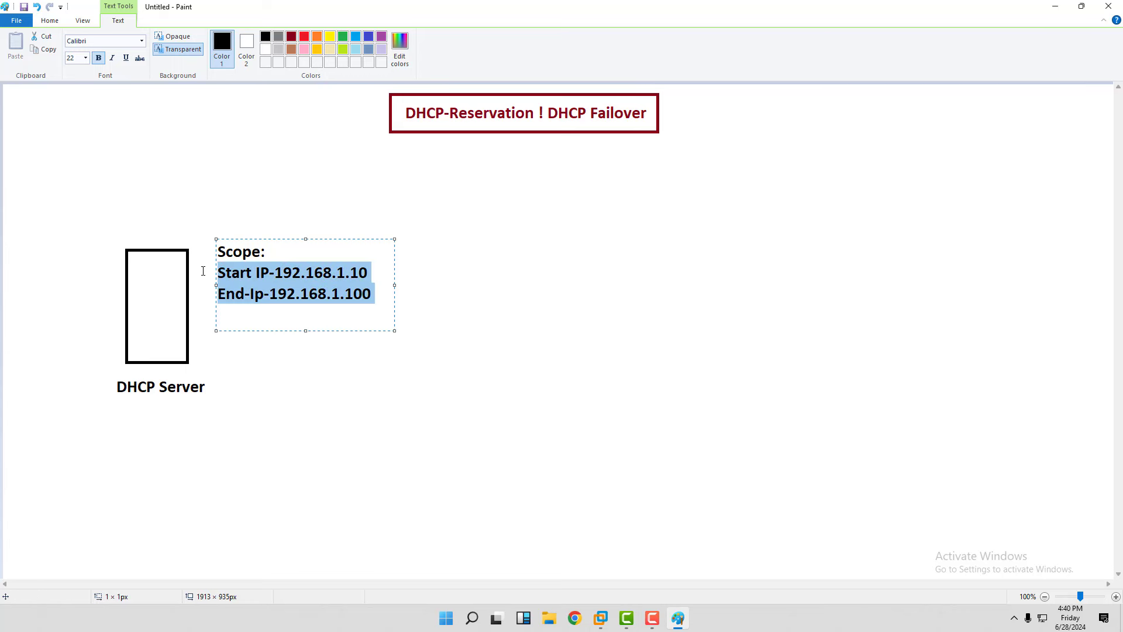
{"action": "left_click", "coordinate": [304, 36]}
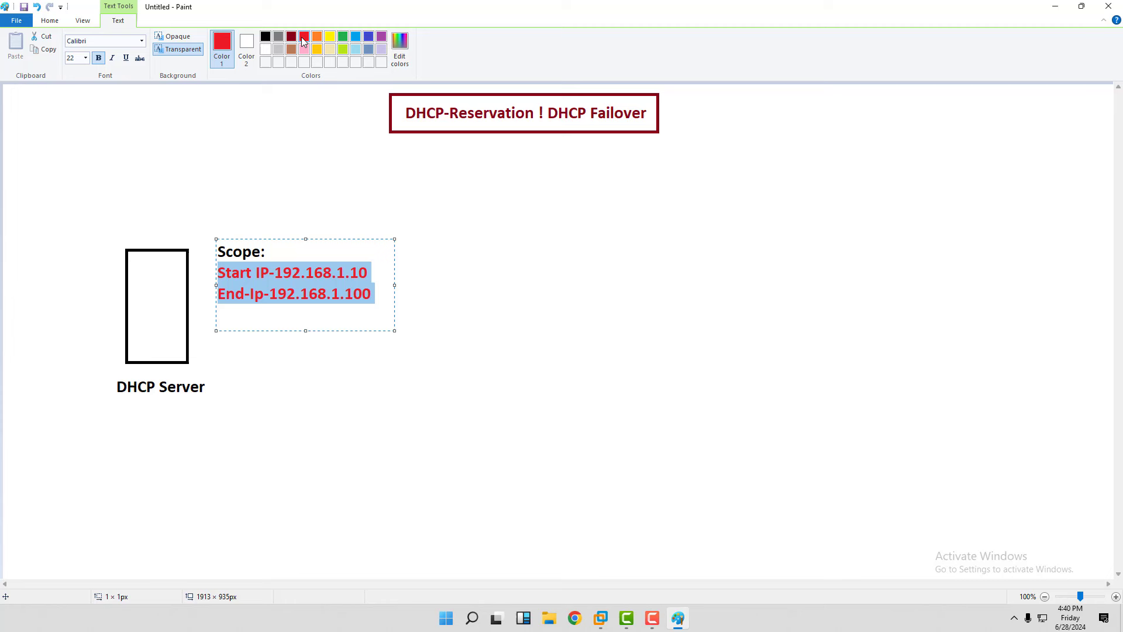
{"action": "left_click", "coordinate": [386, 406]}
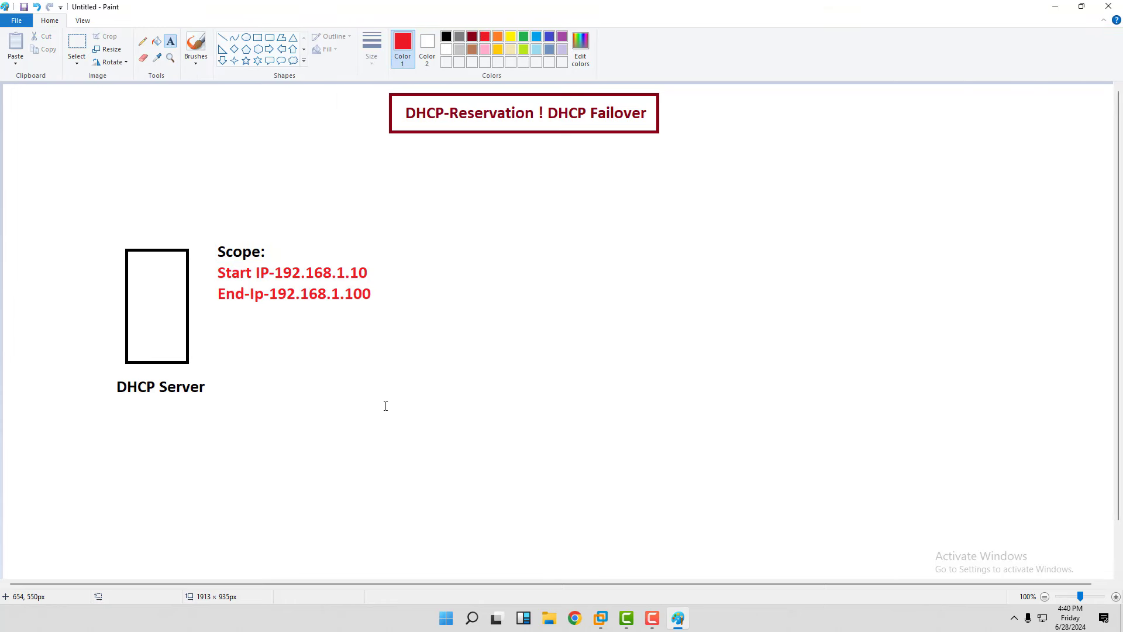
Draw a column of five small red boxes on the right and a small wide box mid-canvas.
{"action": "left_click", "coordinate": [257, 37]}
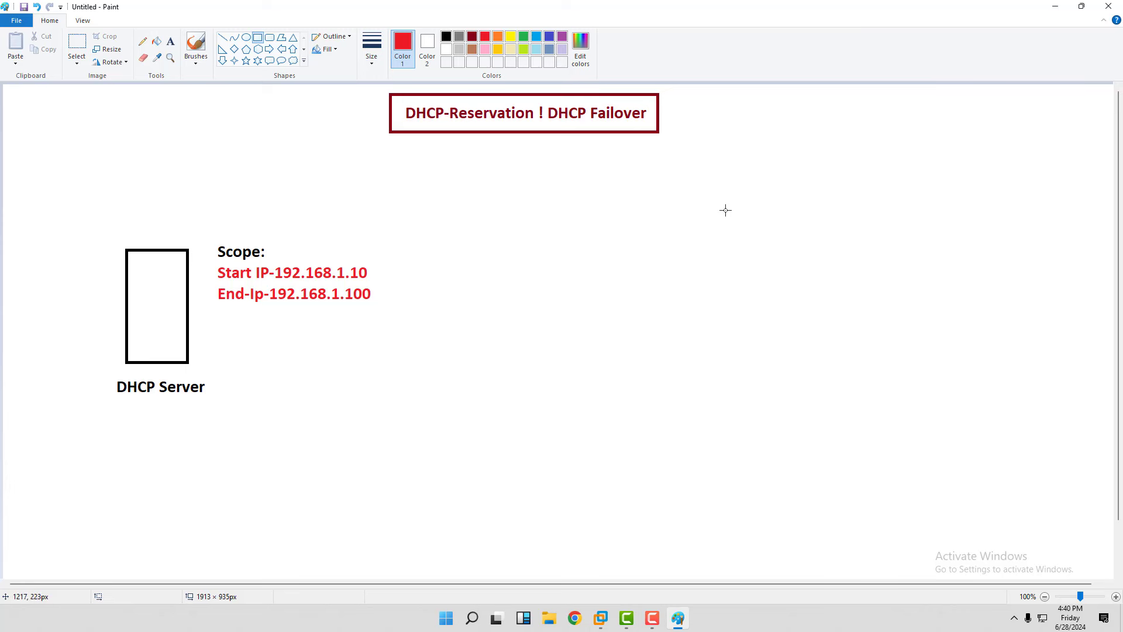
{"action": "mouse_move", "coordinate": [731, 183]}
{"action": "left_mouse_down"}
{"action": "mouse_move", "coordinate": [757, 214]}
{"action": "mouse_move", "coordinate": [776, 213]}
{"action": "left_mouse_up"}
{"action": "left_click", "coordinate": [754, 257]}
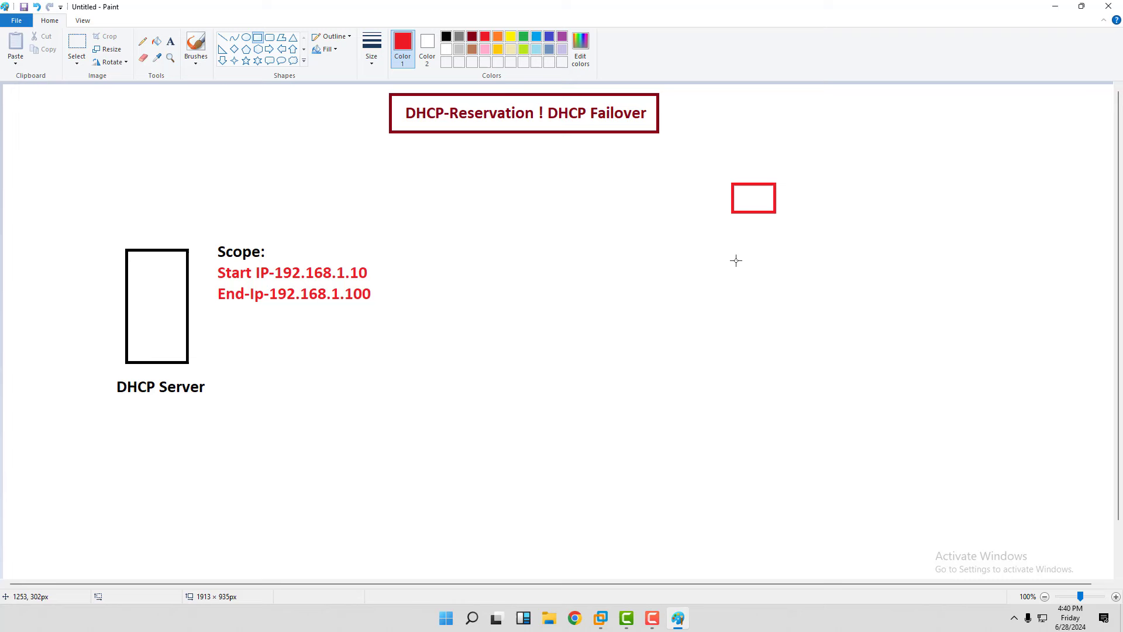
{"action": "left_click_drag", "start_coordinate": [736, 260], "coordinate": [784, 289]}
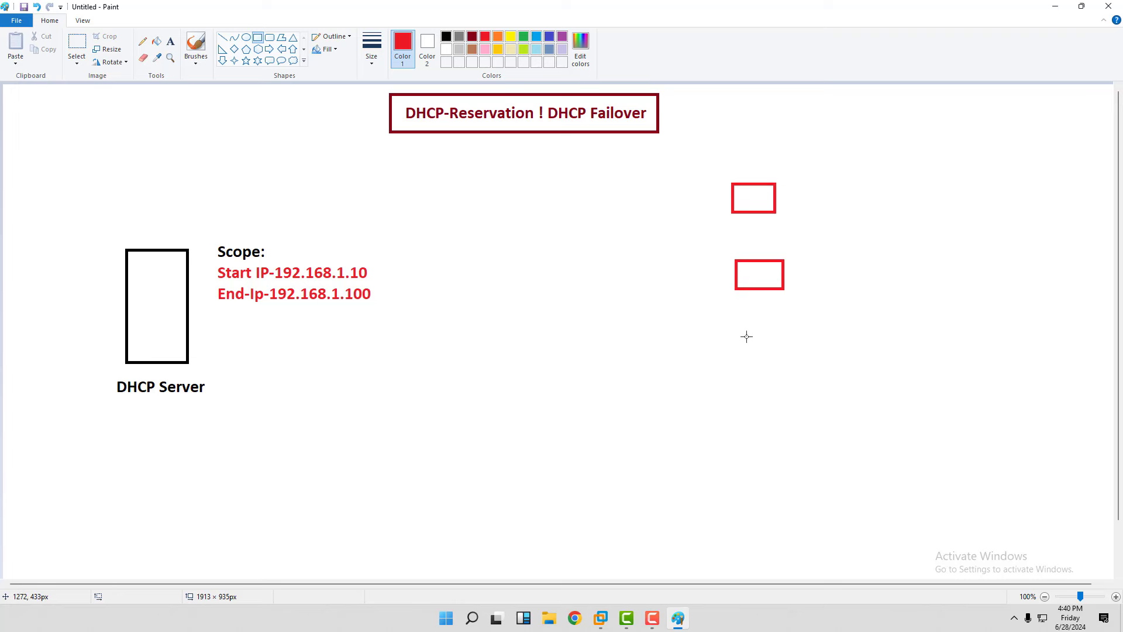
{"action": "left_click_drag", "start_coordinate": [735, 330], "coordinate": [788, 360]}
{"action": "left_click", "coordinate": [783, 423]}
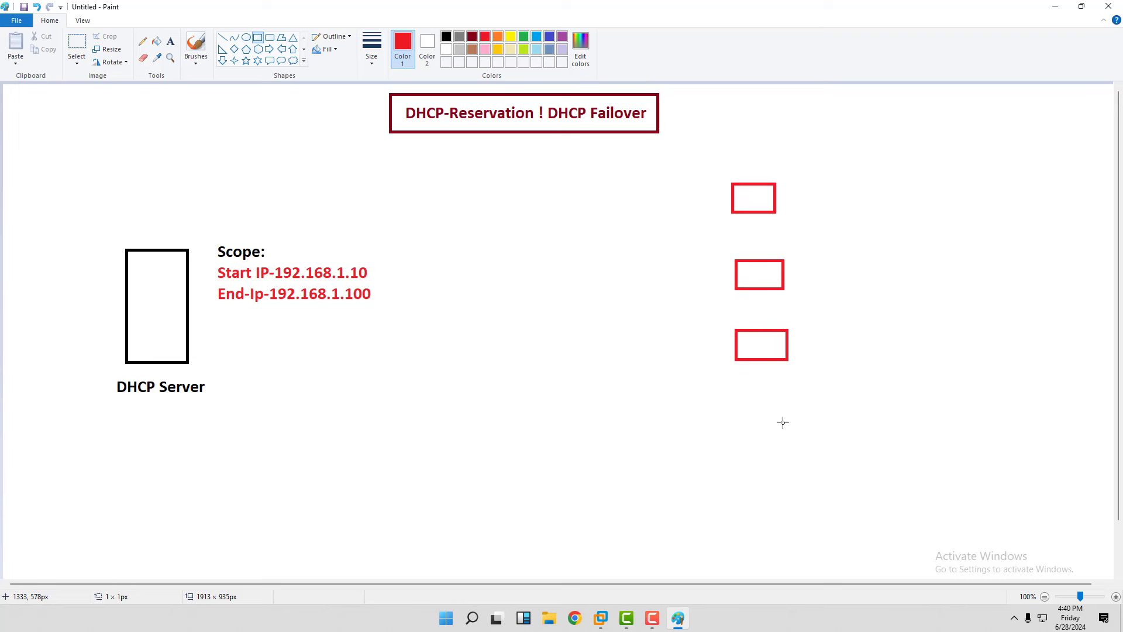
{"action": "left_click_drag", "start_coordinate": [737, 411], "coordinate": [785, 444]}
{"action": "left_click_drag", "start_coordinate": [737, 490], "coordinate": [787, 530]}
{"action": "left_click", "coordinate": [548, 374]}
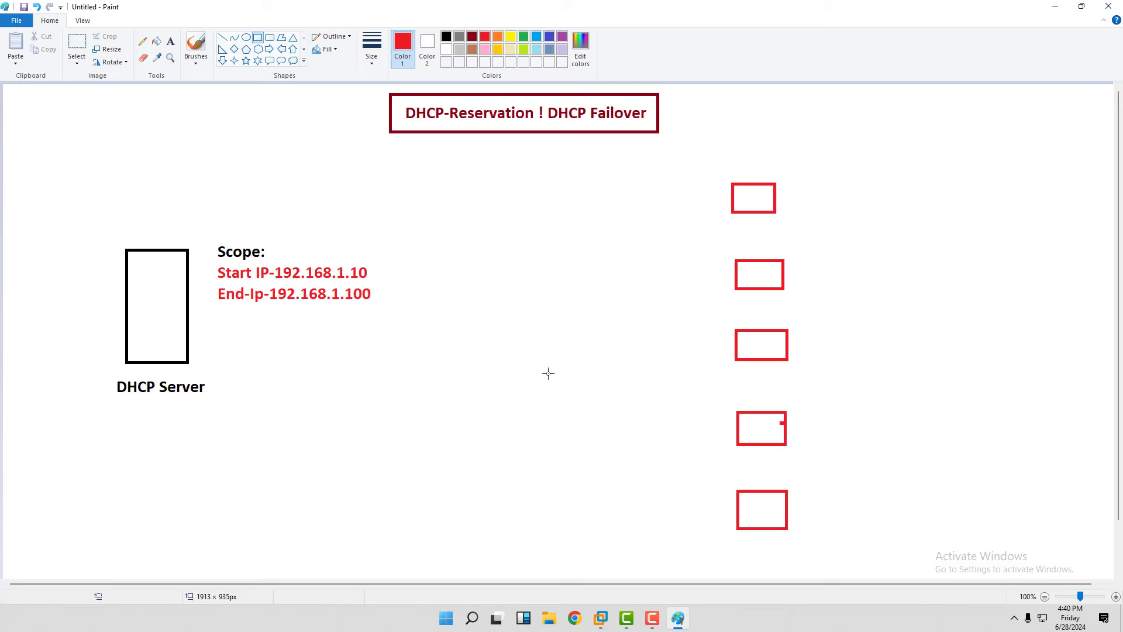
{"action": "left_click_drag", "start_coordinate": [337, 349], "coordinate": [403, 367]}
Make the small box blue and connect it with blue lines to DHCP Server and all five red boxes.
{"action": "left_click", "coordinate": [549, 36]}
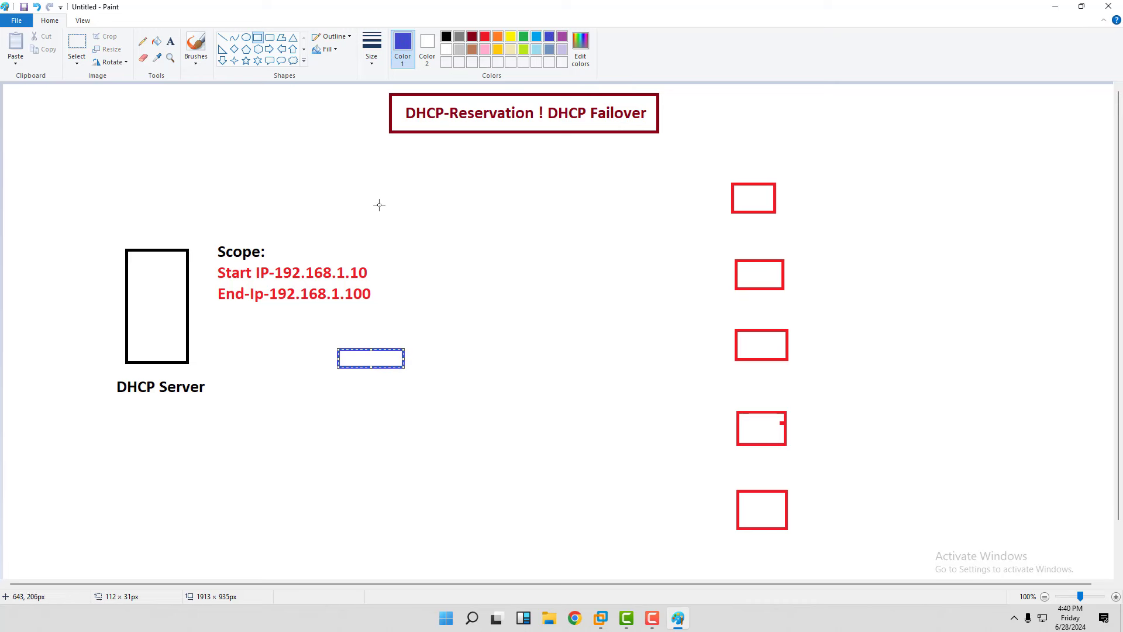
{"action": "left_click", "coordinate": [222, 37]}
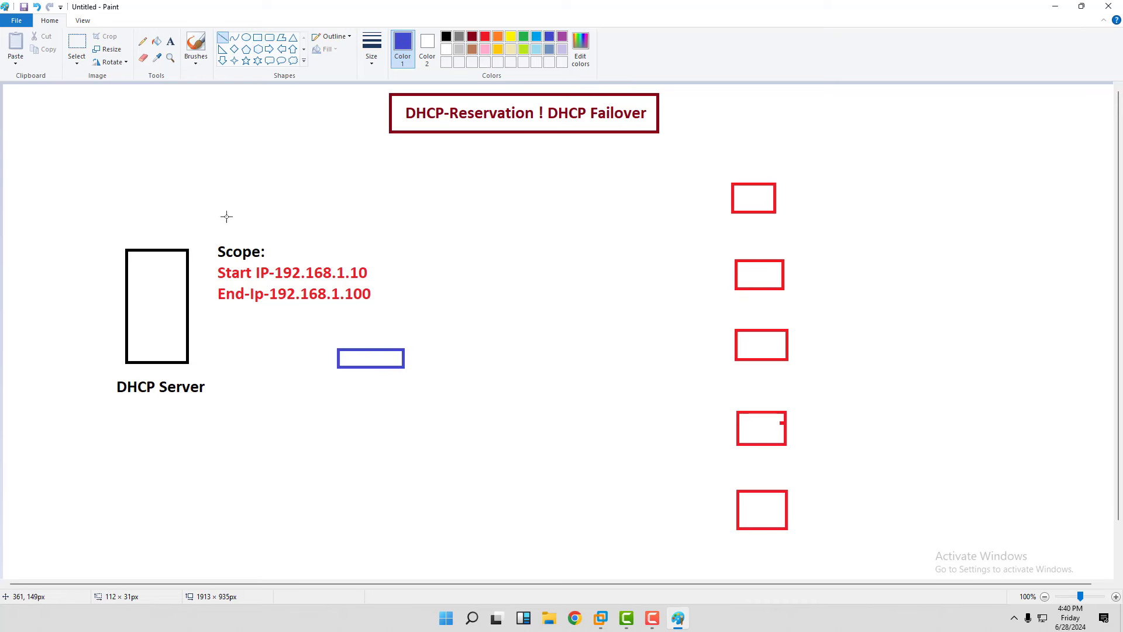
{"action": "left_click_drag", "start_coordinate": [188, 312], "coordinate": [339, 351]}
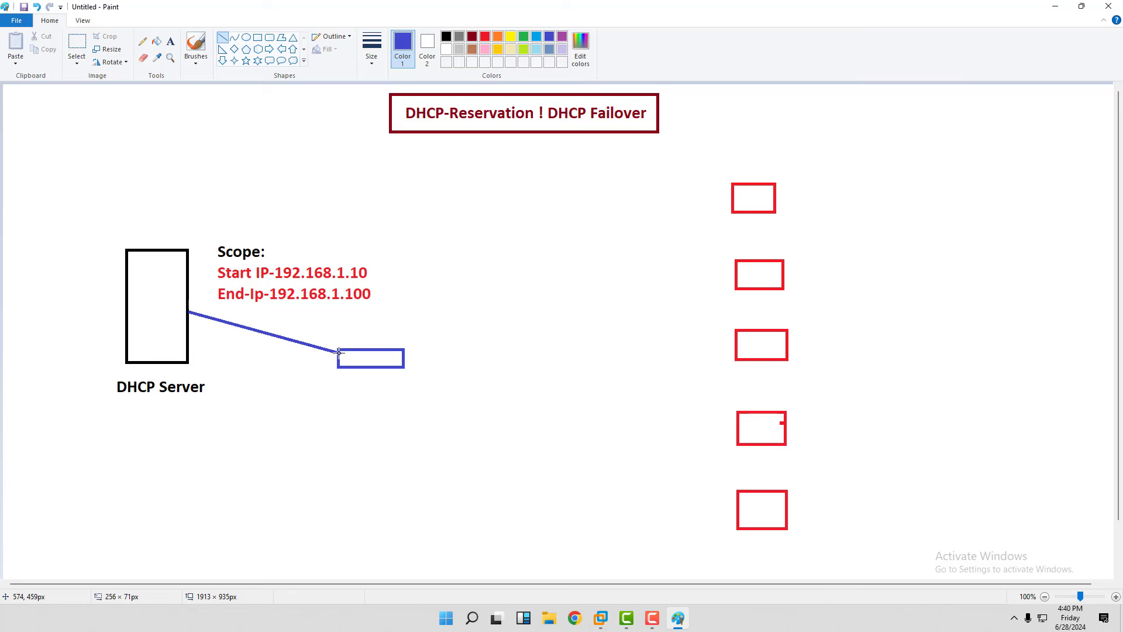
{"action": "mouse_move", "coordinate": [751, 209]}
{"action": "left_mouse_down"}
{"action": "mouse_move", "coordinate": [389, 352]}
{"action": "mouse_move", "coordinate": [402, 350]}
{"action": "left_mouse_up"}
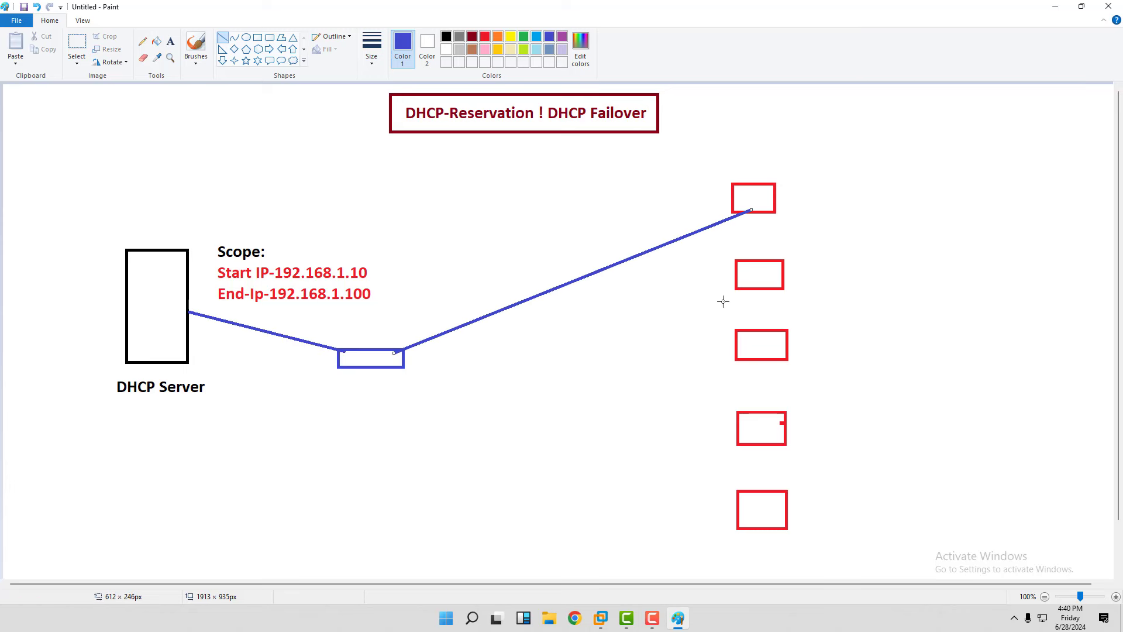
{"action": "mouse_move", "coordinate": [741, 288]}
{"action": "left_mouse_down"}
{"action": "mouse_move", "coordinate": [403, 365]}
{"action": "mouse_move", "coordinate": [393, 351]}
{"action": "left_mouse_up"}
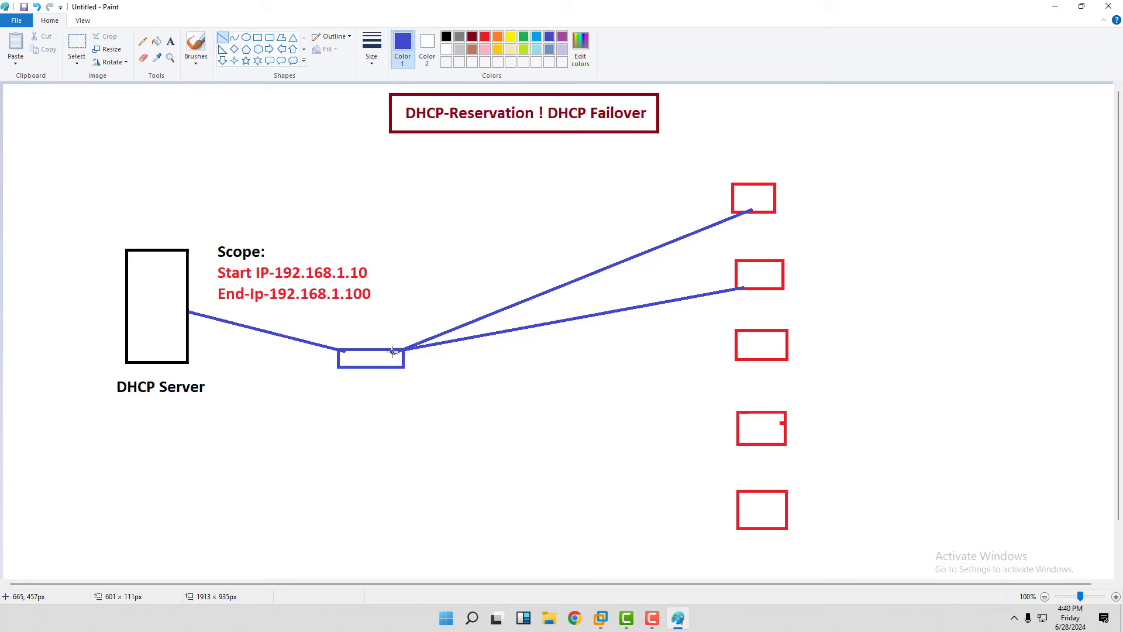
{"action": "mouse_move", "coordinate": [746, 358]}
{"action": "left_mouse_down"}
{"action": "mouse_move", "coordinate": [476, 366]}
{"action": "mouse_move", "coordinate": [400, 351]}
{"action": "left_mouse_up"}
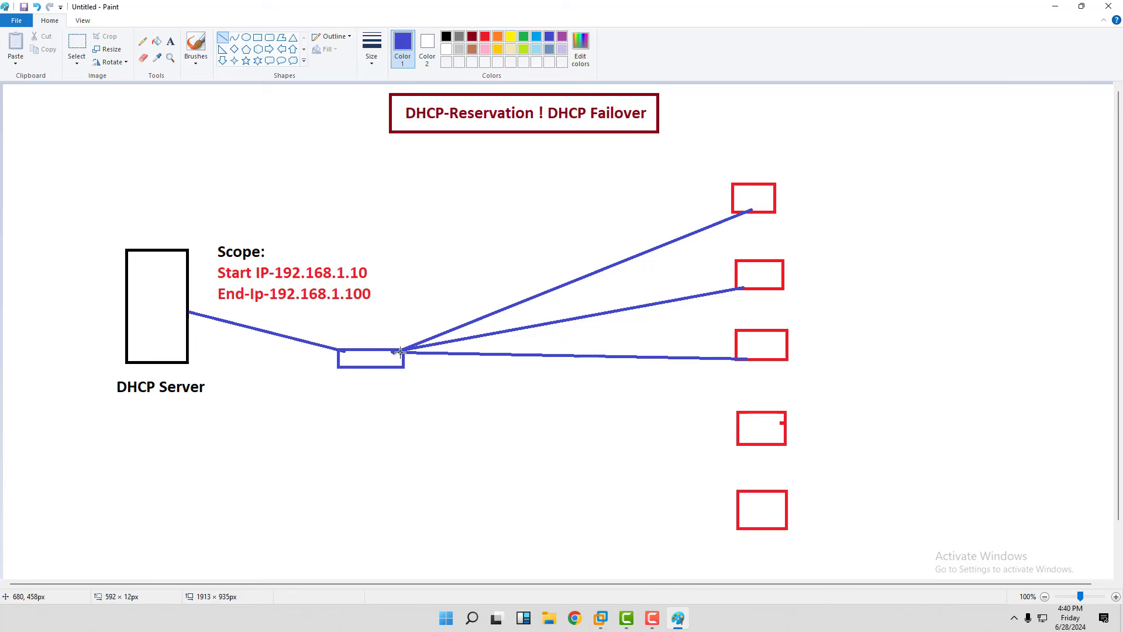
{"action": "left_click_drag", "start_coordinate": [770, 448], "coordinate": [403, 357]}
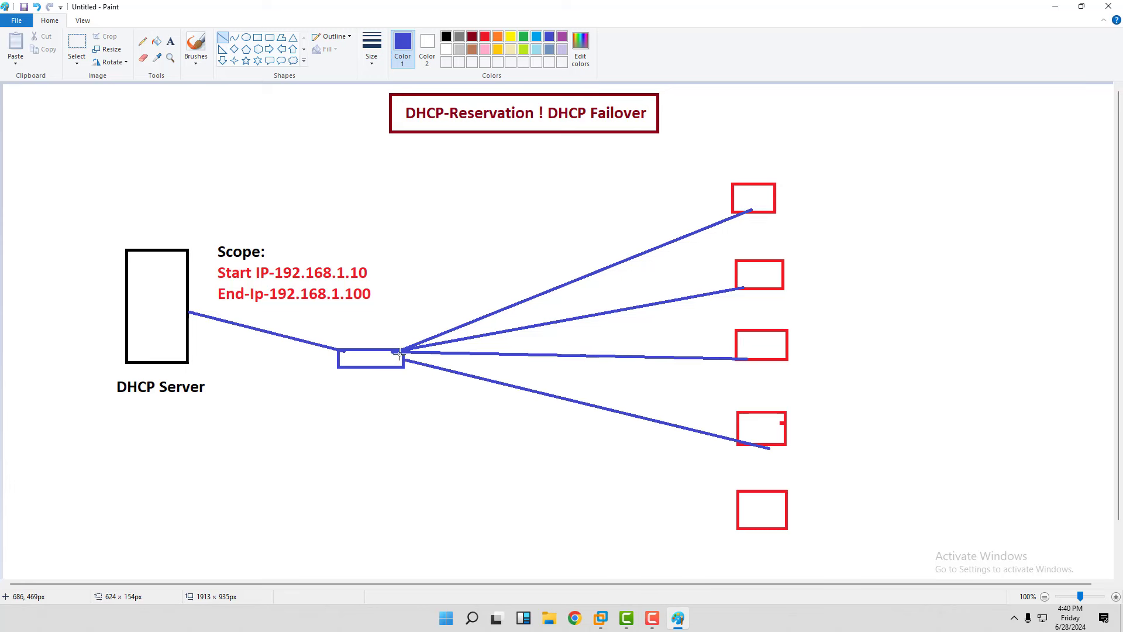
{"action": "mouse_move", "coordinate": [768, 529]}
{"action": "left_mouse_down"}
{"action": "mouse_move", "coordinate": [689, 506]}
{"action": "mouse_move", "coordinate": [396, 352]}
{"action": "mouse_move", "coordinate": [366, 357]}
{"action": "mouse_move", "coordinate": [403, 358]}
{"action": "mouse_move", "coordinate": [349, 366]}
{"action": "mouse_move", "coordinate": [386, 366]}
{"action": "left_mouse_up"}
{"action": "key", "text": "ctrl+z"}
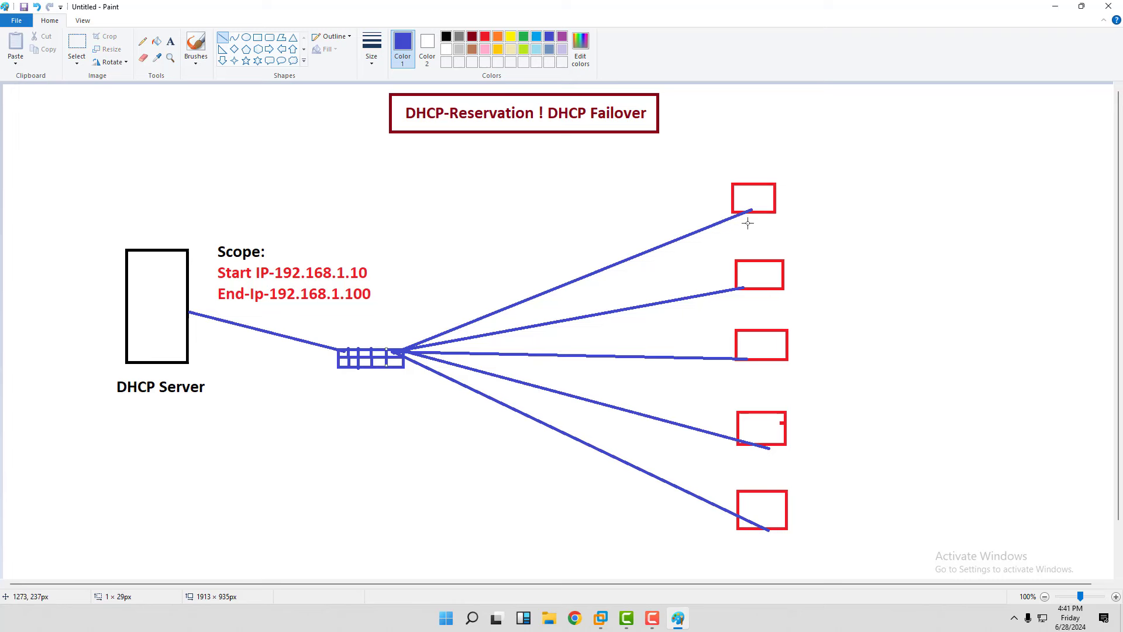
Add the heading 'Dynamic Ip' above the top red box.
{"action": "left_click", "coordinate": [171, 41]}
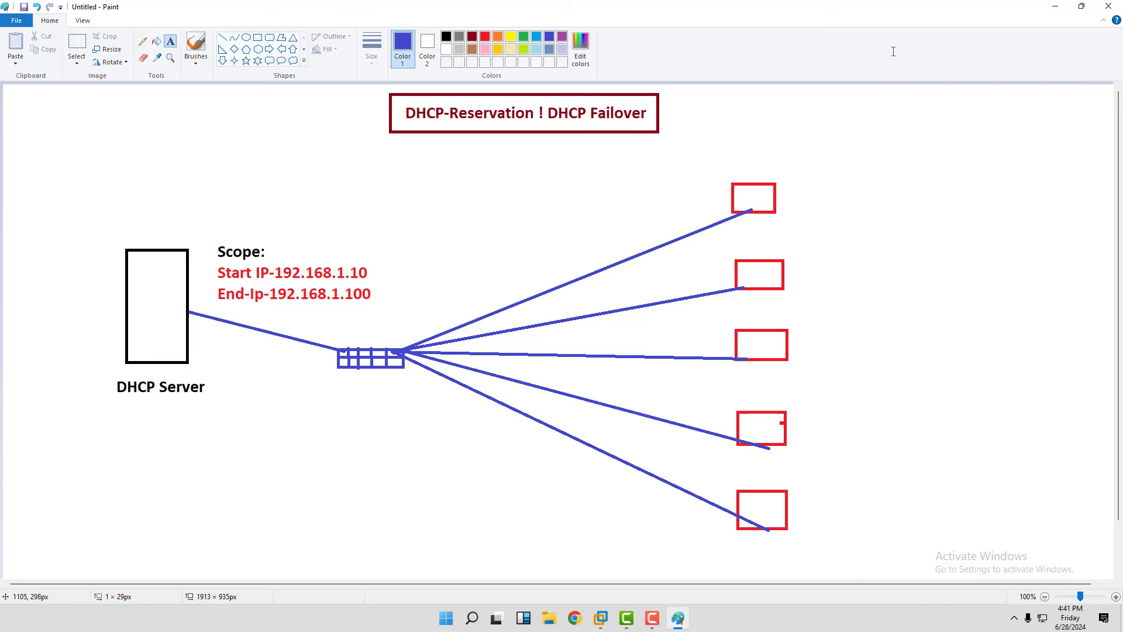
{"action": "left_click", "coordinate": [727, 133]}
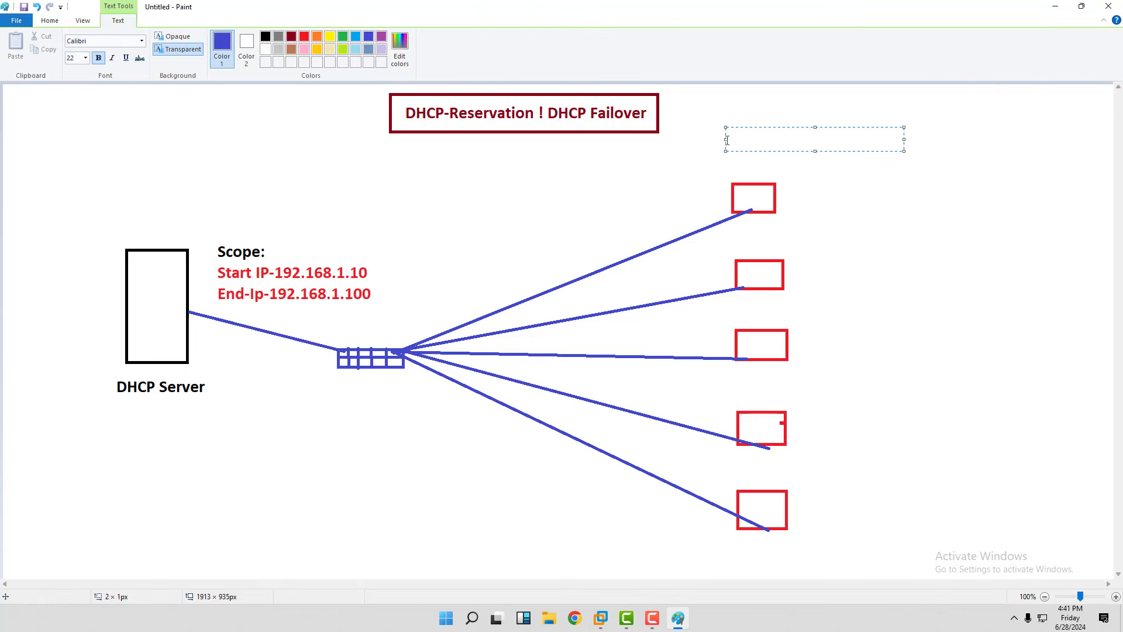
{"action": "type", "text": "Dynamic Ip"}
Correct the heading's capitalisation to 'Dynamic IP'.
{"action": "key", "text": "BackSpace"}
{"action": "type", "text": "P"}
{"action": "left_click", "coordinate": [788, 200]}
Label the top two red boxes 192.168.1.15 and 192.168.1.16.
{"action": "left_click", "coordinate": [787, 200]}
{"action": "type", "text": "192."}
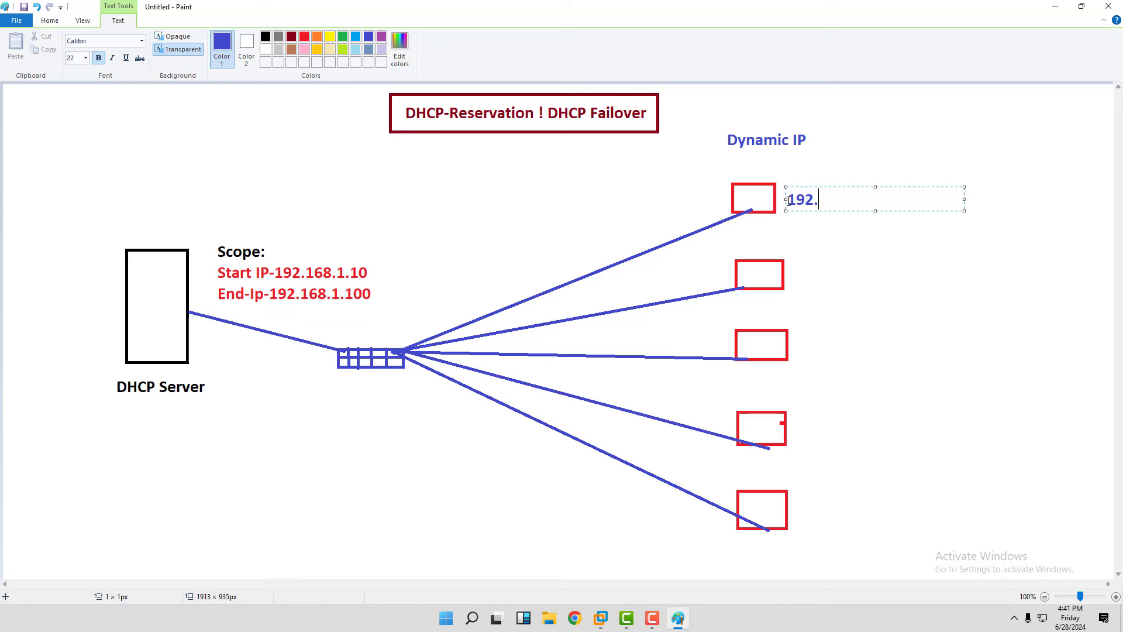
{"action": "type", "text": "168.115"}
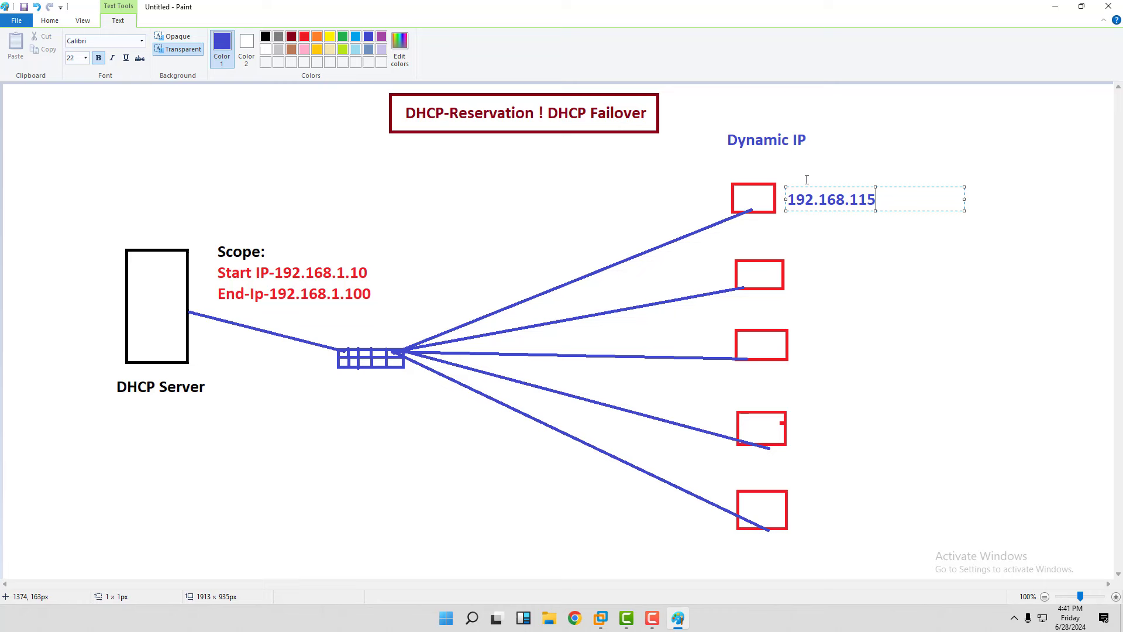
{"action": "key", "text": "BackSpace"}
{"action": "key", "text": "BackSpace"}
{"action": "type", "text": ".15"}
{"action": "left_click_drag", "start_coordinate": [914, 190], "coordinate": [784, 199]}
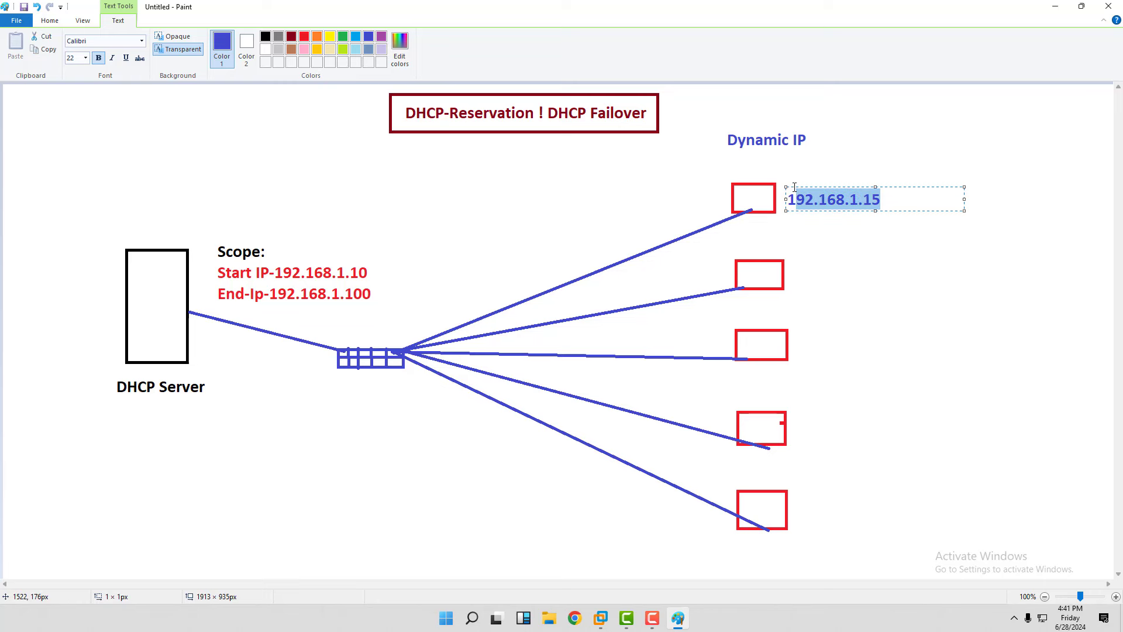
{"action": "left_click", "coordinate": [807, 271]}
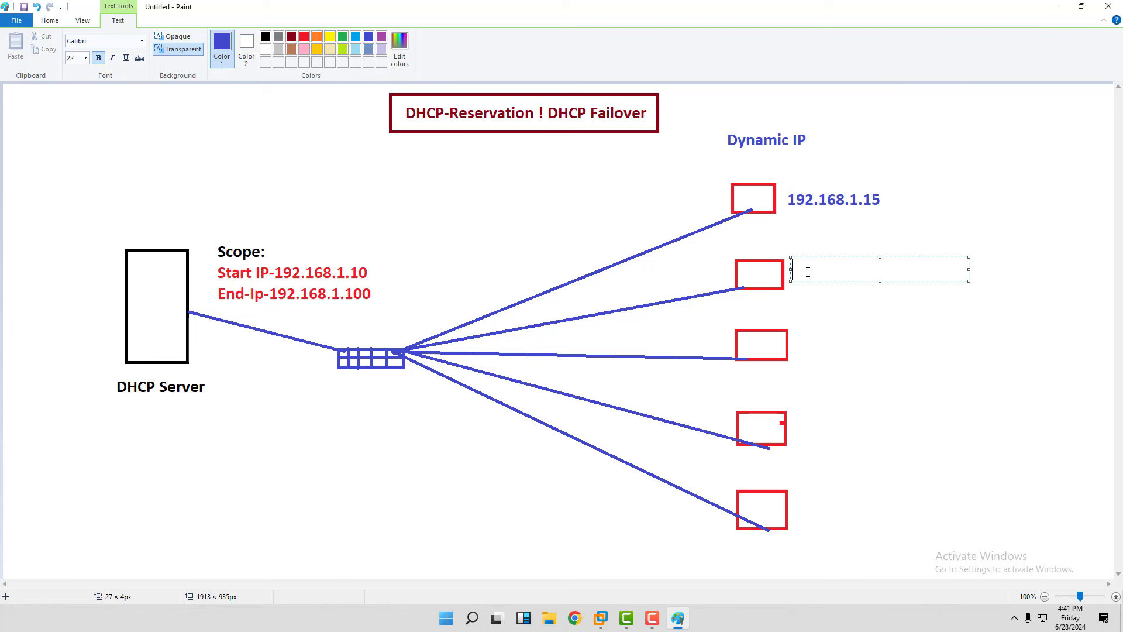
{"action": "type", "text": "192.168.1.16"}
{"action": "left_click", "coordinate": [851, 290]}
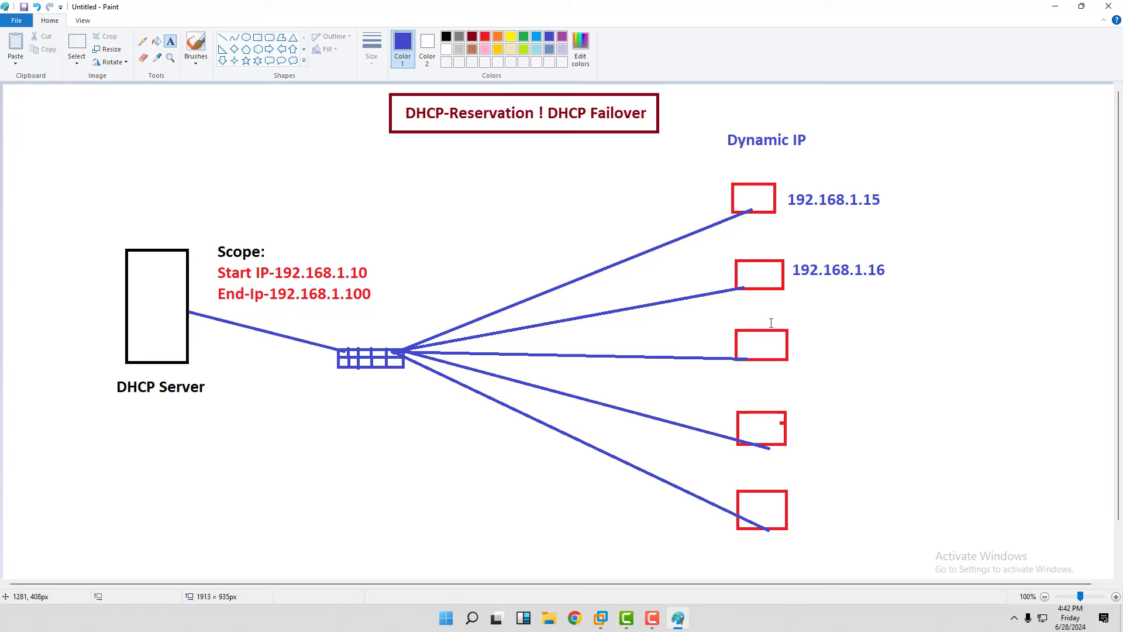
Add a one-line 'Reservation: 192.168.1.50' label beside the fourth red box.
{"action": "left_click_drag", "start_coordinate": [800, 422], "coordinate": [892, 442]}
{"action": "type", "text": "Reserv"}
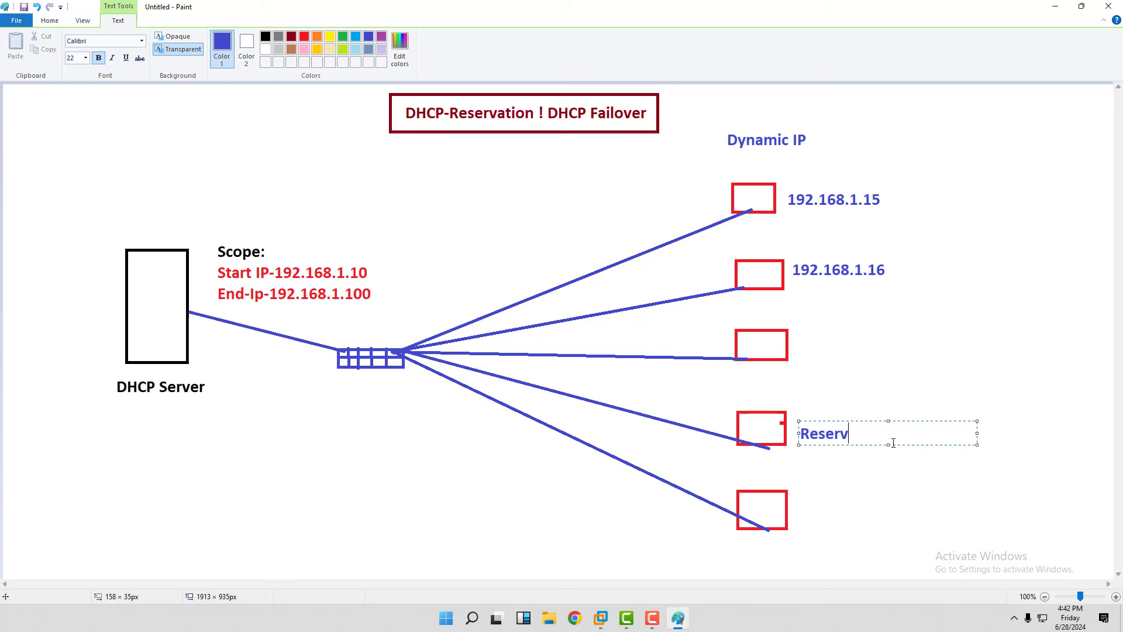
{"action": "type", "text": "ation: 192.168.150"}
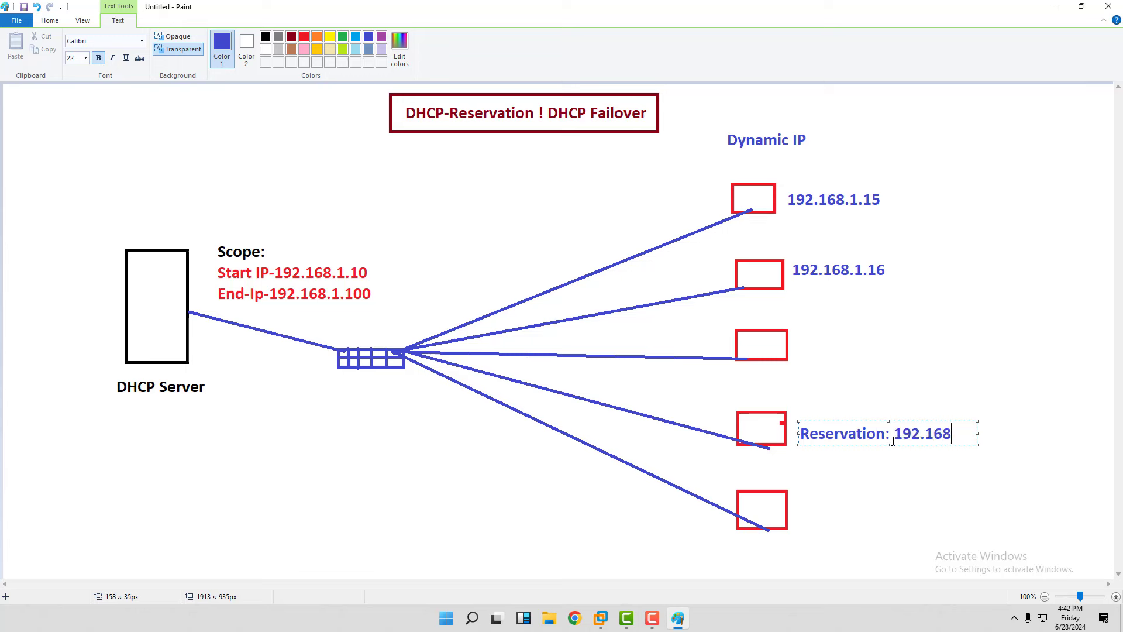
{"action": "key", "text": "BackSpace"}
{"action": "key", "text": "BackSpace"}
{"action": "type", "text": ".50"}
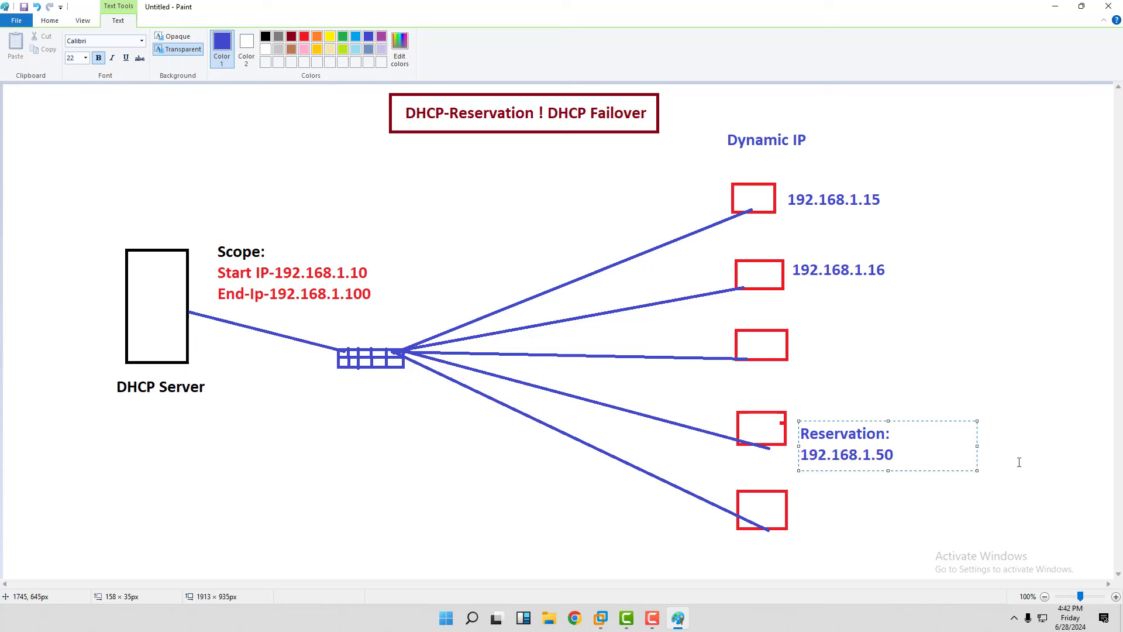
{"action": "left_click_drag", "start_coordinate": [976, 446], "coordinate": [1091, 446]}
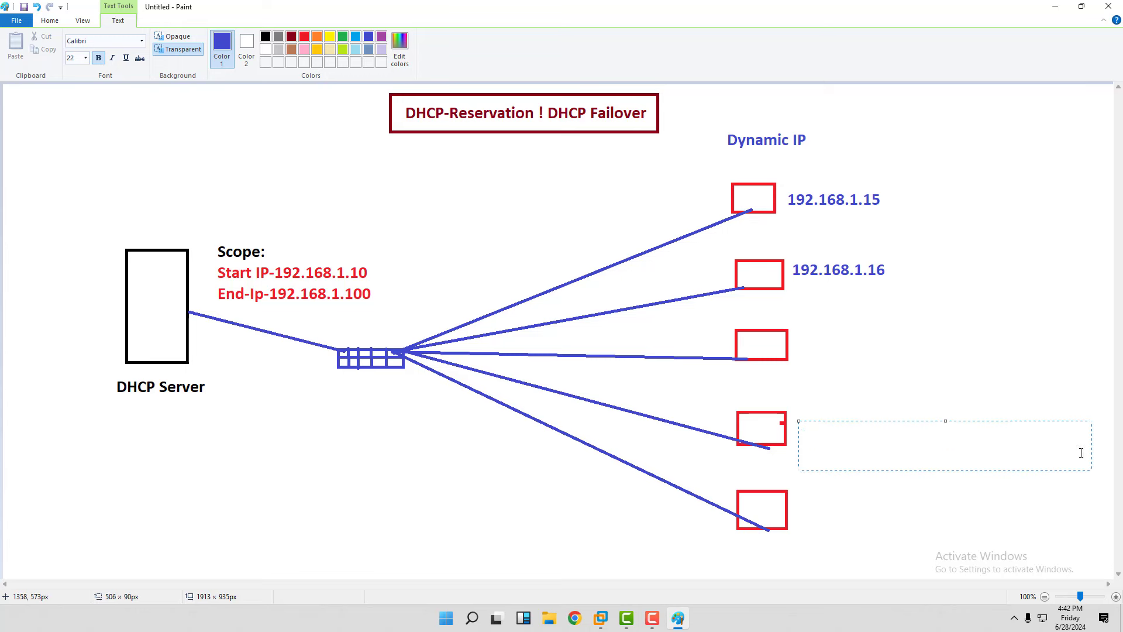
{"action": "left_click", "coordinate": [833, 405]}
Add a 'Printer' label above the reservation text.
{"action": "left_click", "coordinate": [833, 405]}
{"action": "type", "text": "Printer"}
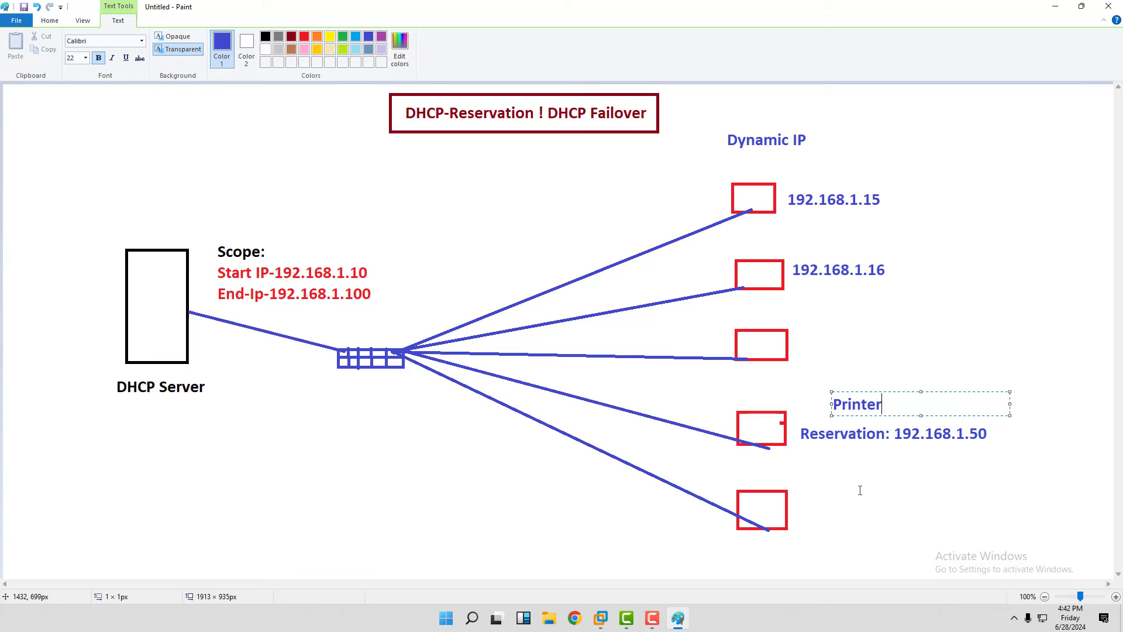
{"action": "left_click", "coordinate": [841, 484]}
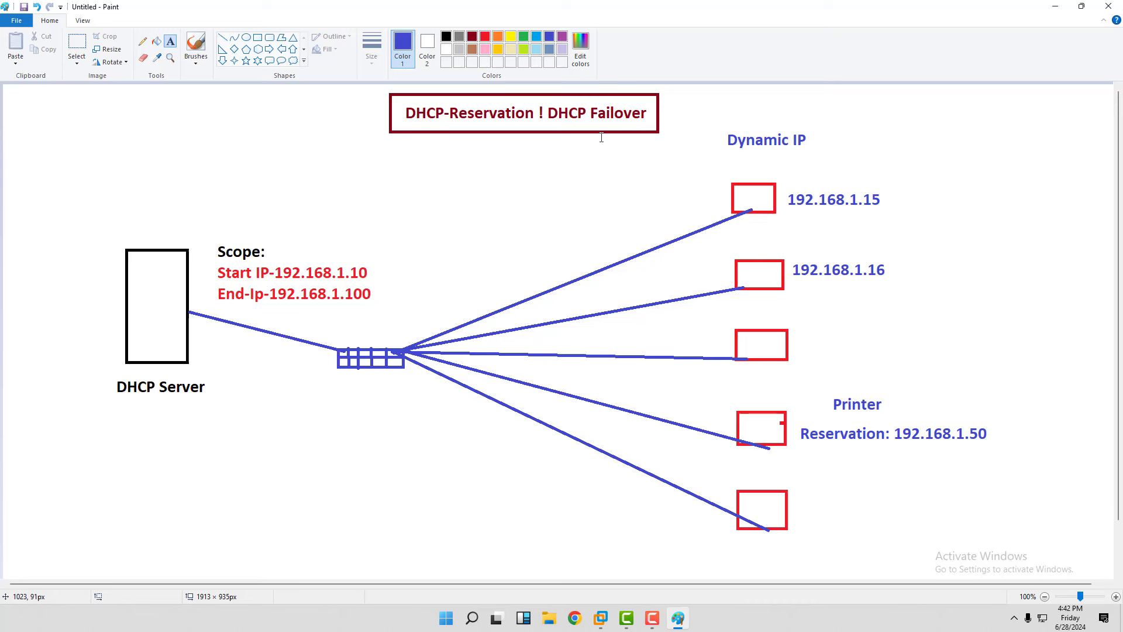
Draw a tall dark-red box below the DHCP Server.
{"action": "left_click", "coordinate": [257, 37]}
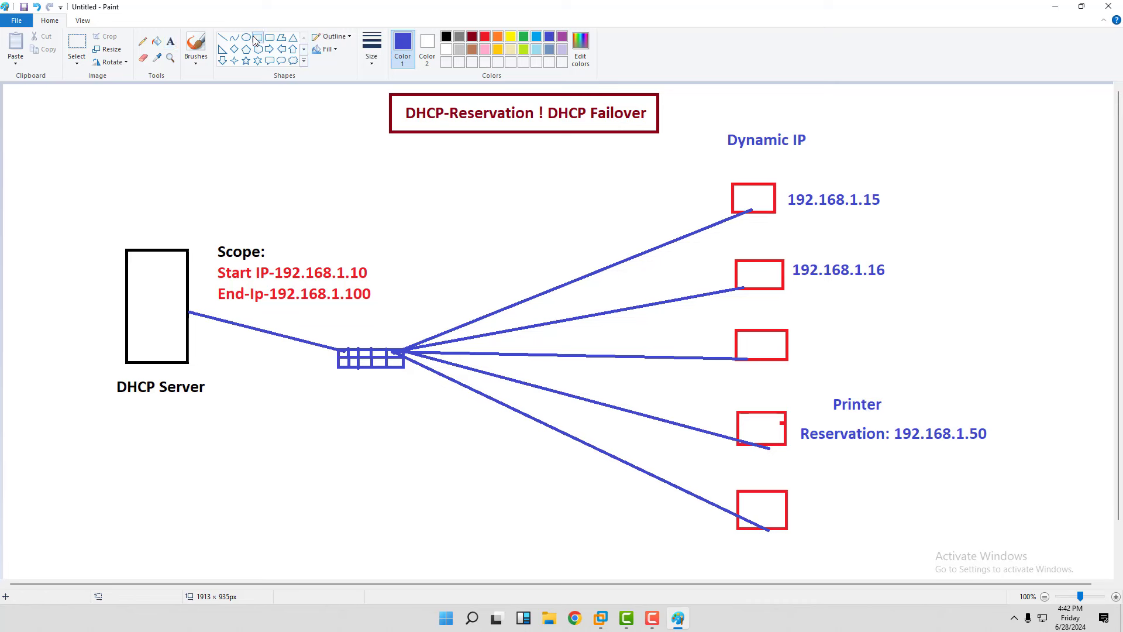
{"action": "left_click_drag", "start_coordinate": [268, 453], "coordinate": [324, 544]}
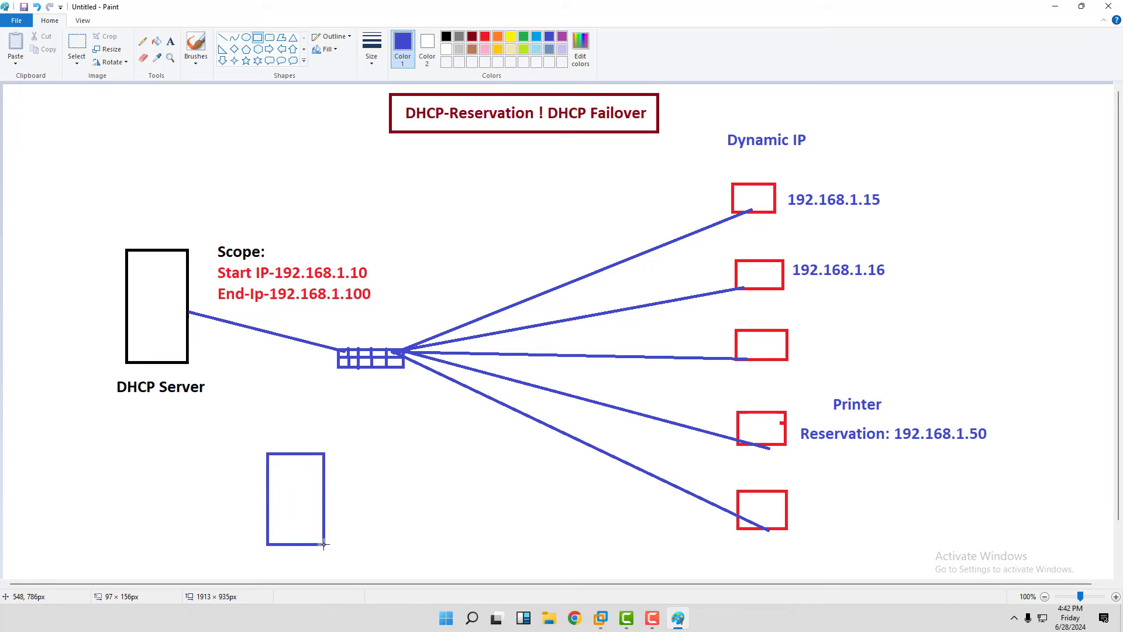
{"action": "left_click", "coordinate": [472, 36]}
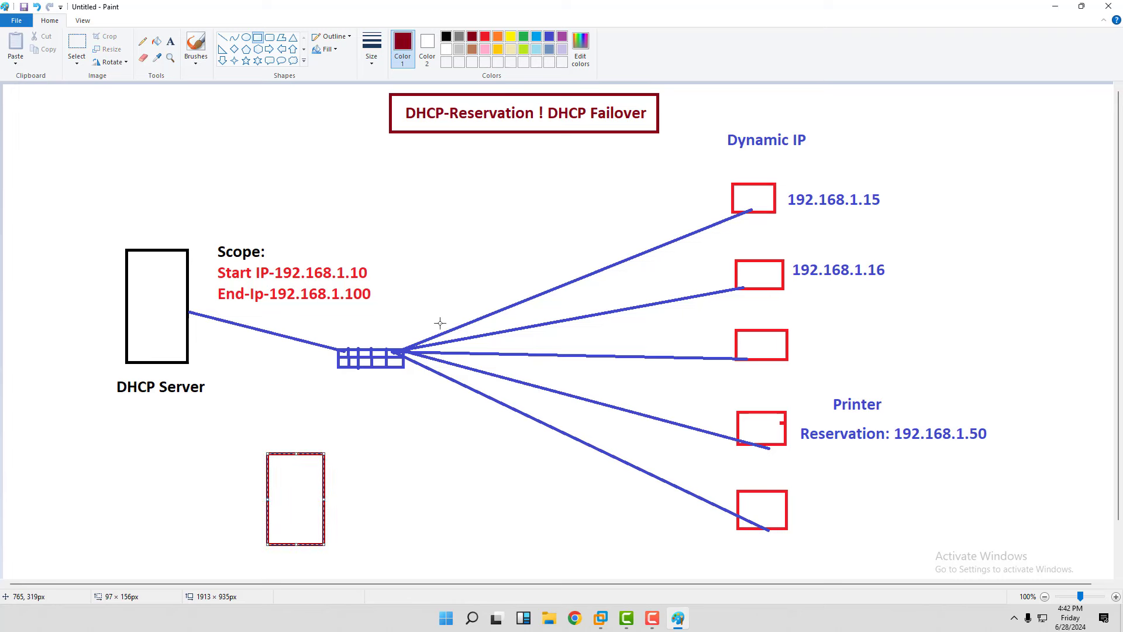
{"action": "left_click", "coordinate": [414, 388]}
Label the box '2nd Server ! DHCP Failover Server' in blue on one line.
{"action": "left_click", "coordinate": [170, 42]}
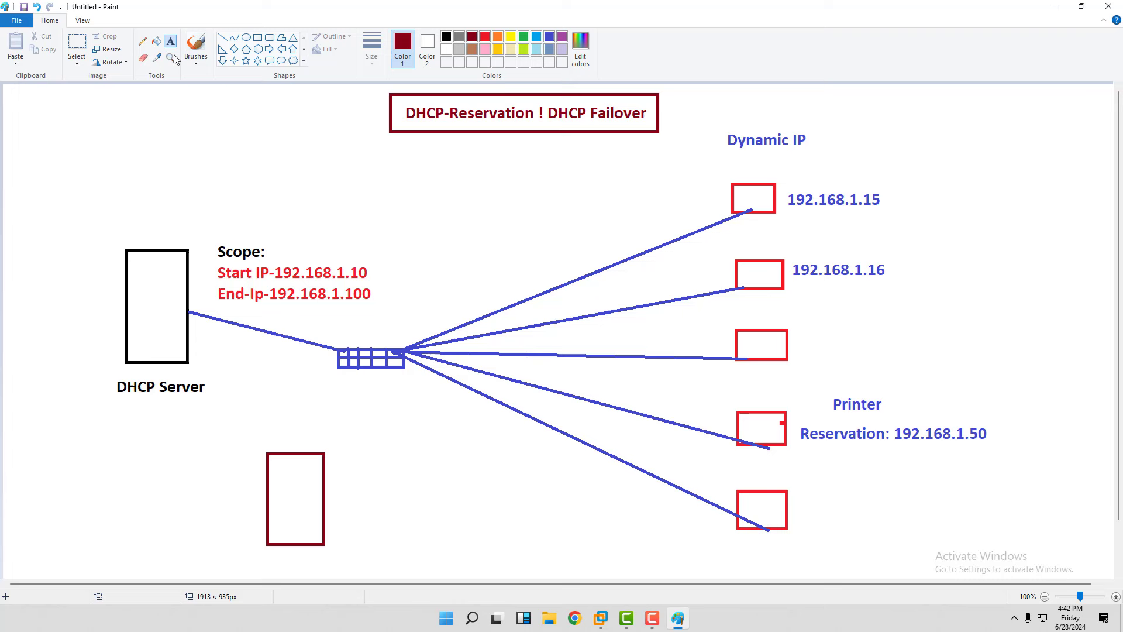
{"action": "left_click", "coordinate": [342, 443]}
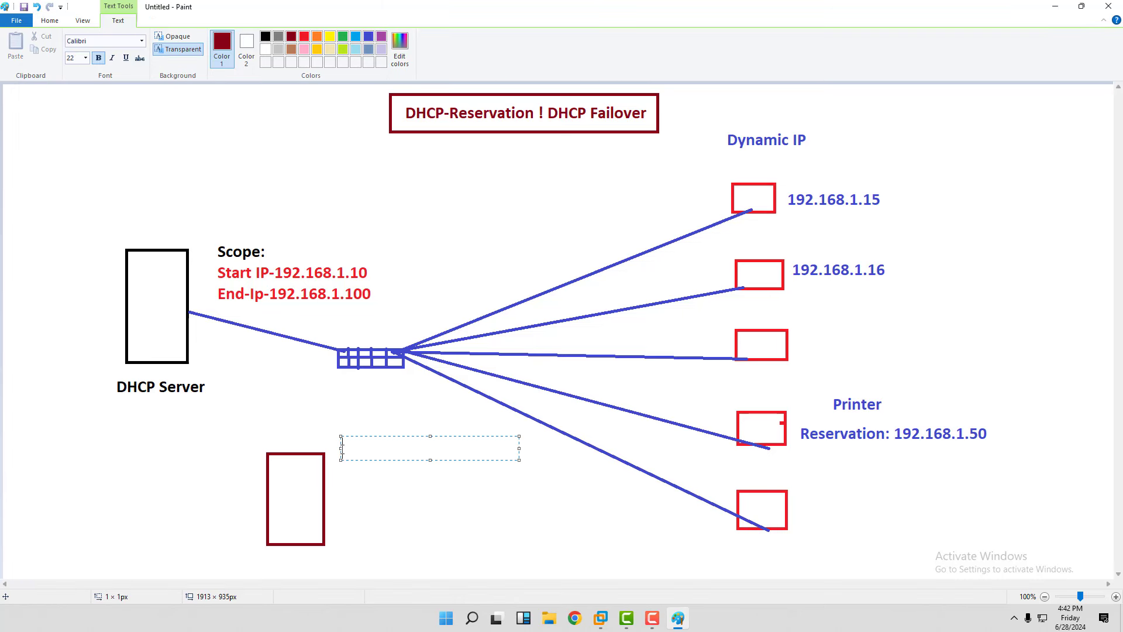
{"action": "type", "text": "2nd Server ! "}
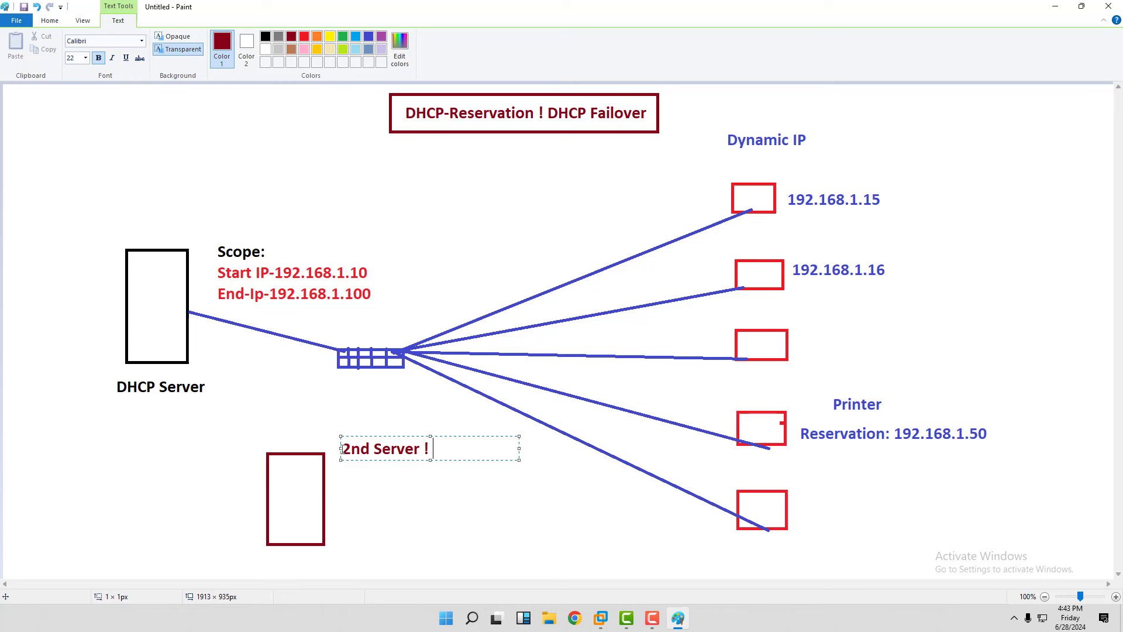
{"action": "type", "text": "DHCP Failover Server"}
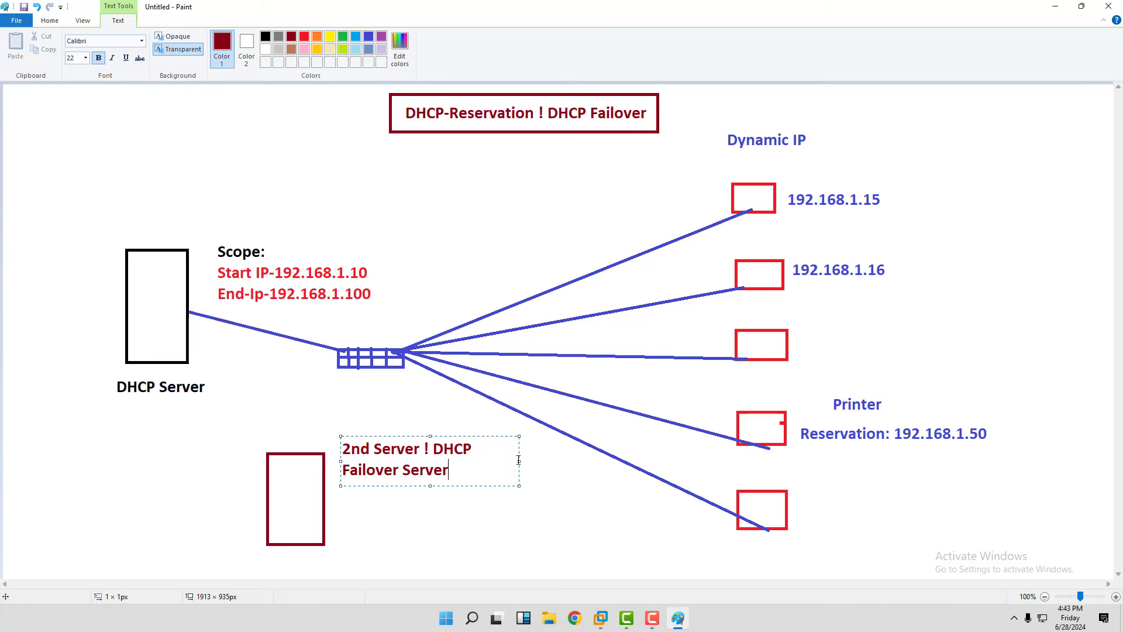
{"action": "left_click_drag", "start_coordinate": [518, 460], "coordinate": [341, 449]}
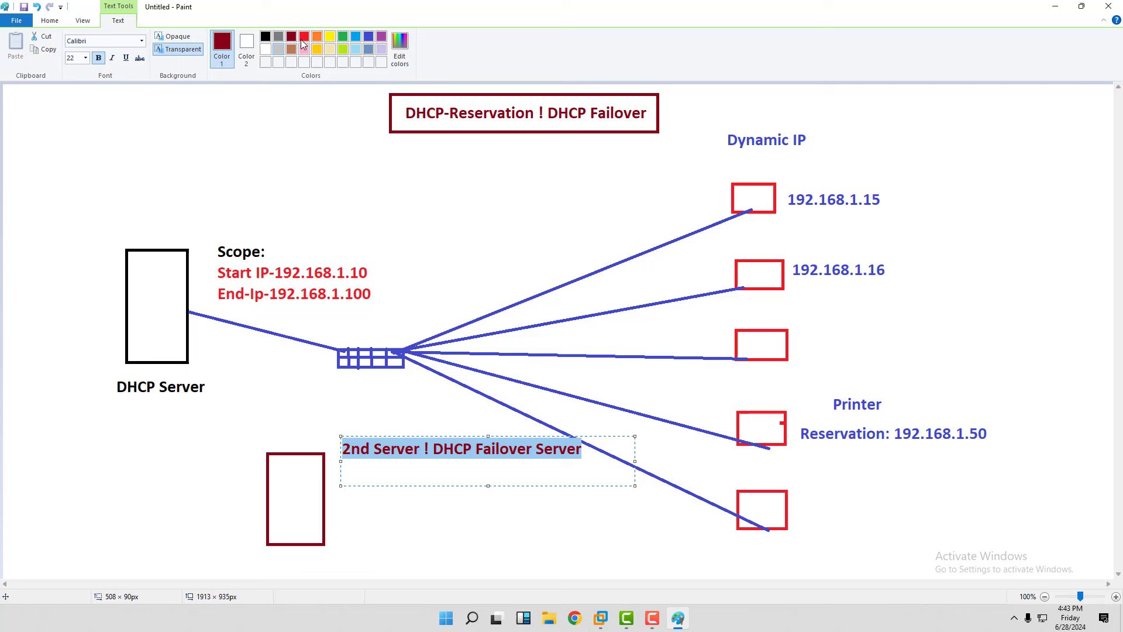
{"action": "left_click", "coordinate": [368, 36]}
{"action": "left_click", "coordinate": [494, 537]}
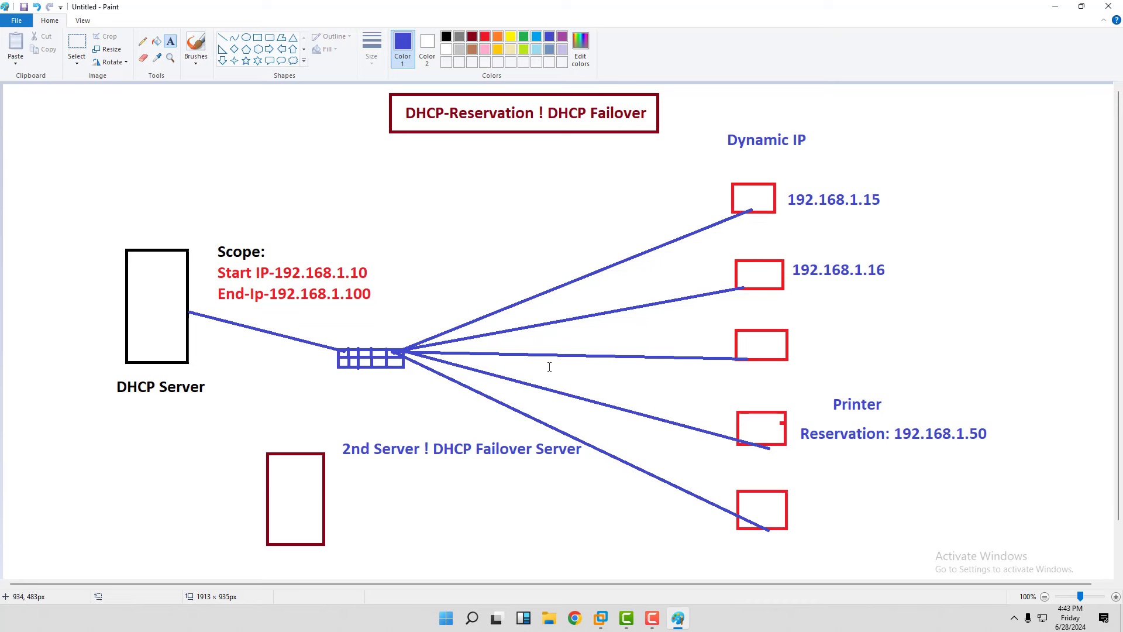
Draw blue lines from the second server to DHCP Server and the switch, plus an X above DHCP Server.
{"action": "left_click", "coordinate": [222, 37]}
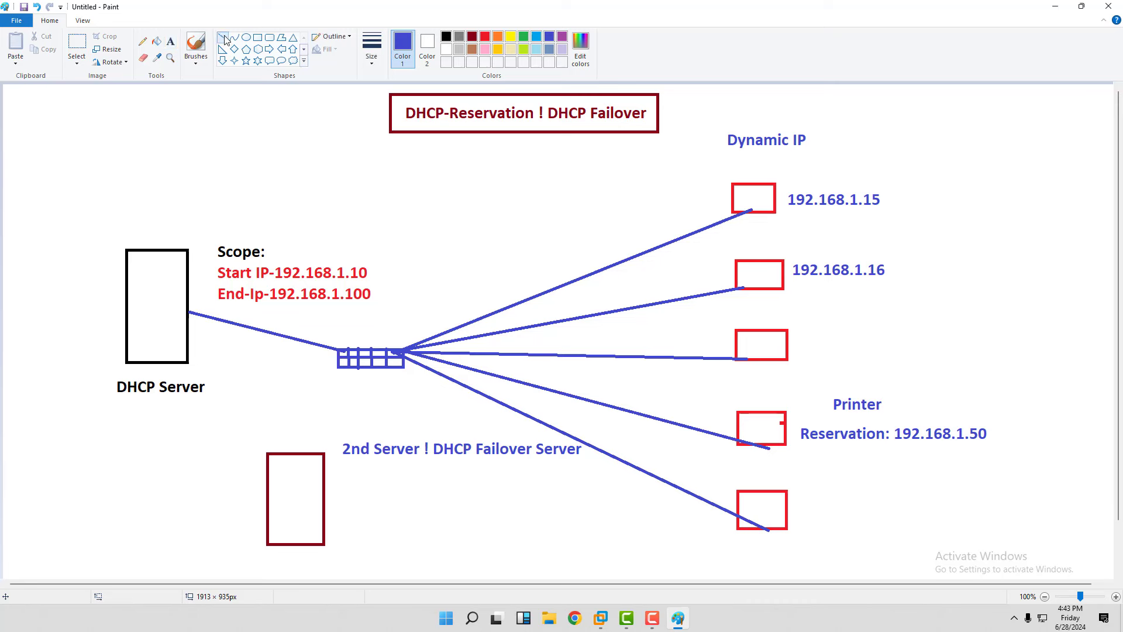
{"action": "mouse_move", "coordinate": [187, 321]}
{"action": "left_mouse_down"}
{"action": "mouse_move", "coordinate": [243, 431]}
{"action": "mouse_move", "coordinate": [291, 461]}
{"action": "left_mouse_up"}
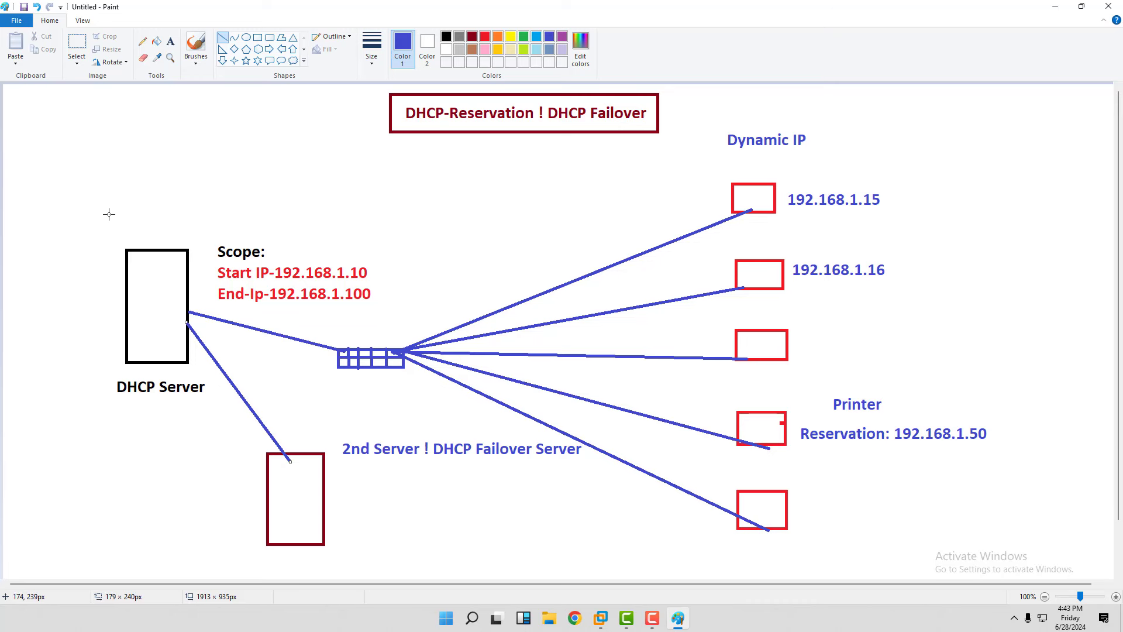
{"action": "left_click_drag", "start_coordinate": [94, 201], "coordinate": [178, 224]}
{"action": "left_click_drag", "start_coordinate": [157, 188], "coordinate": [114, 225]}
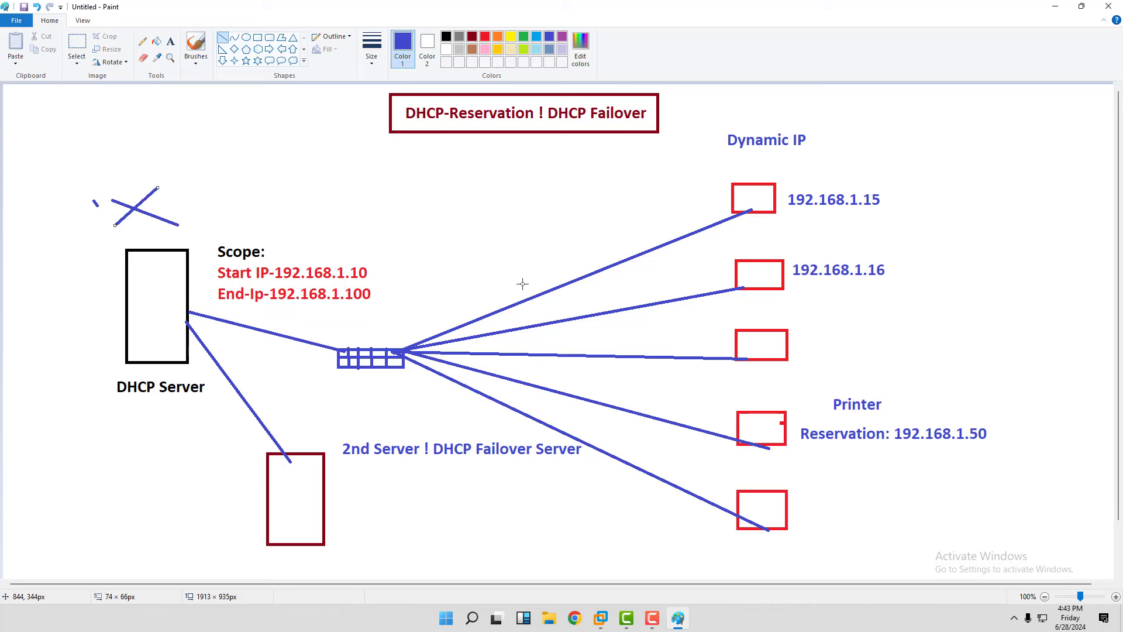
{"action": "mouse_move", "coordinate": [330, 507]}
{"action": "left_mouse_down"}
{"action": "mouse_move", "coordinate": [343, 501]}
{"action": "mouse_move", "coordinate": [389, 365]}
{"action": "left_mouse_up"}
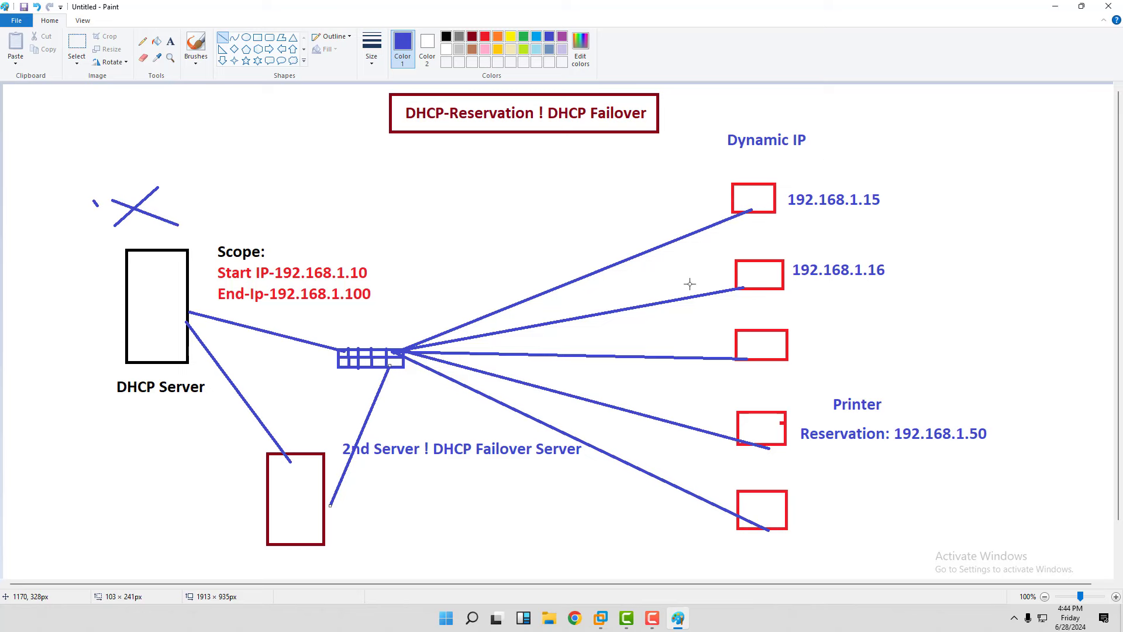
Bring up the PDC VM in full screen and sign in with the administrator password.
{"action": "mouse_move", "coordinate": [606, 625]}
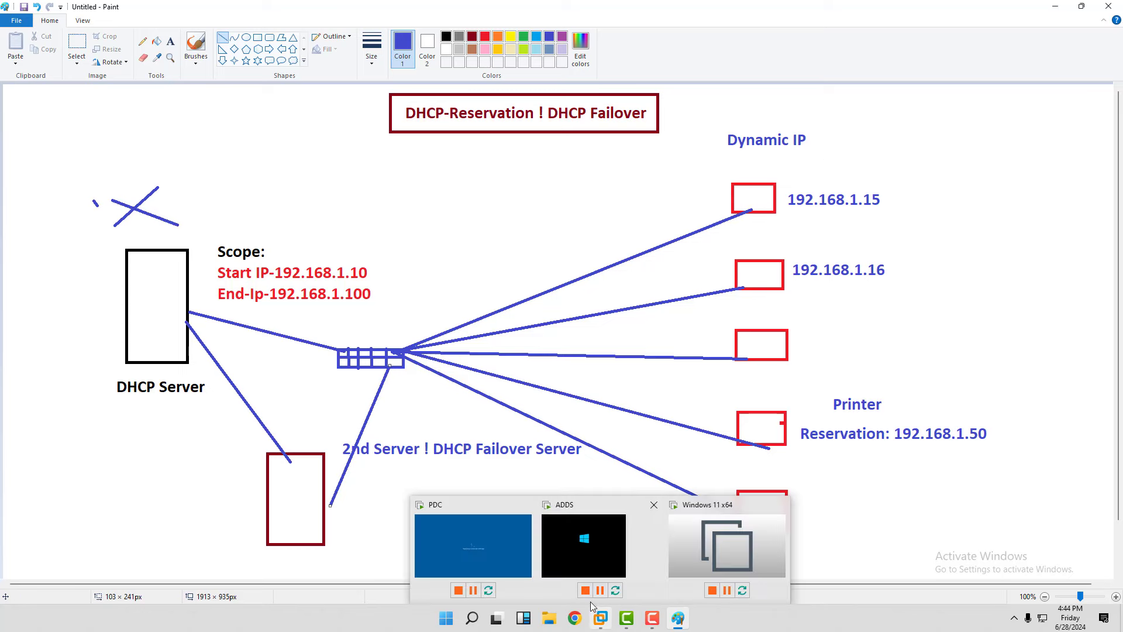
{"action": "mouse_move", "coordinate": [583, 588]}
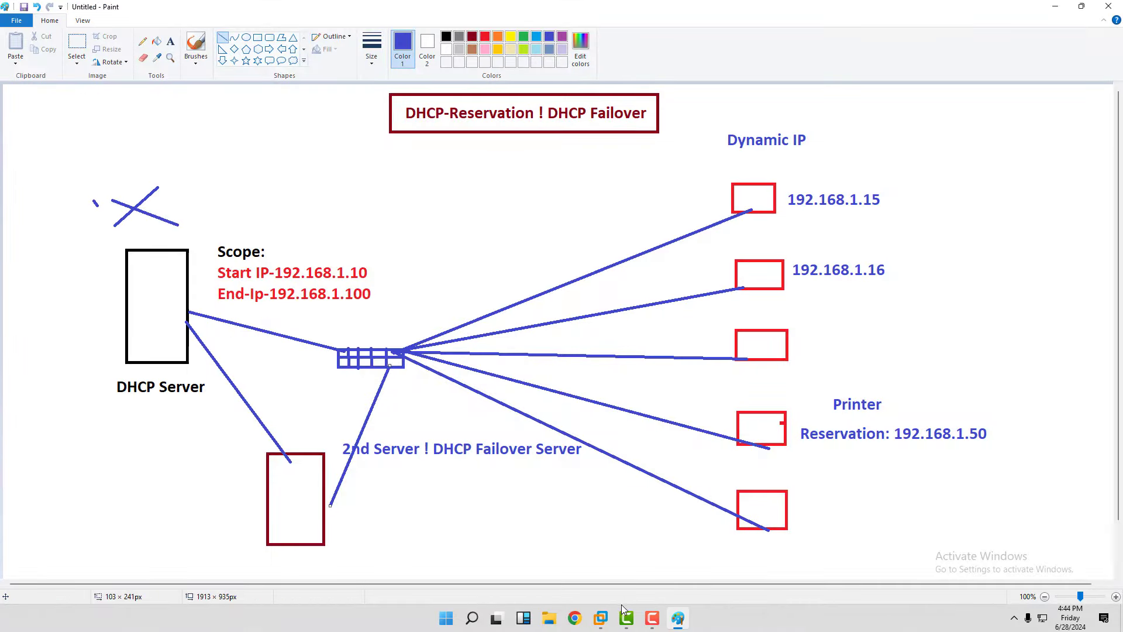
{"action": "left_click", "coordinate": [482, 527]}
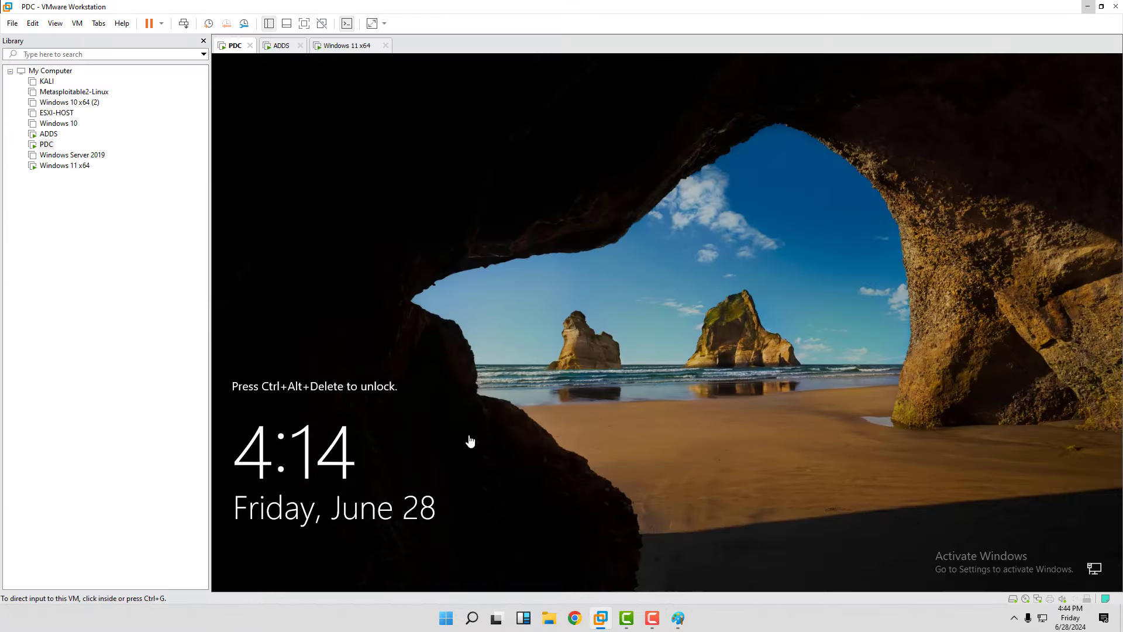
{"action": "left_click", "coordinate": [305, 24]}
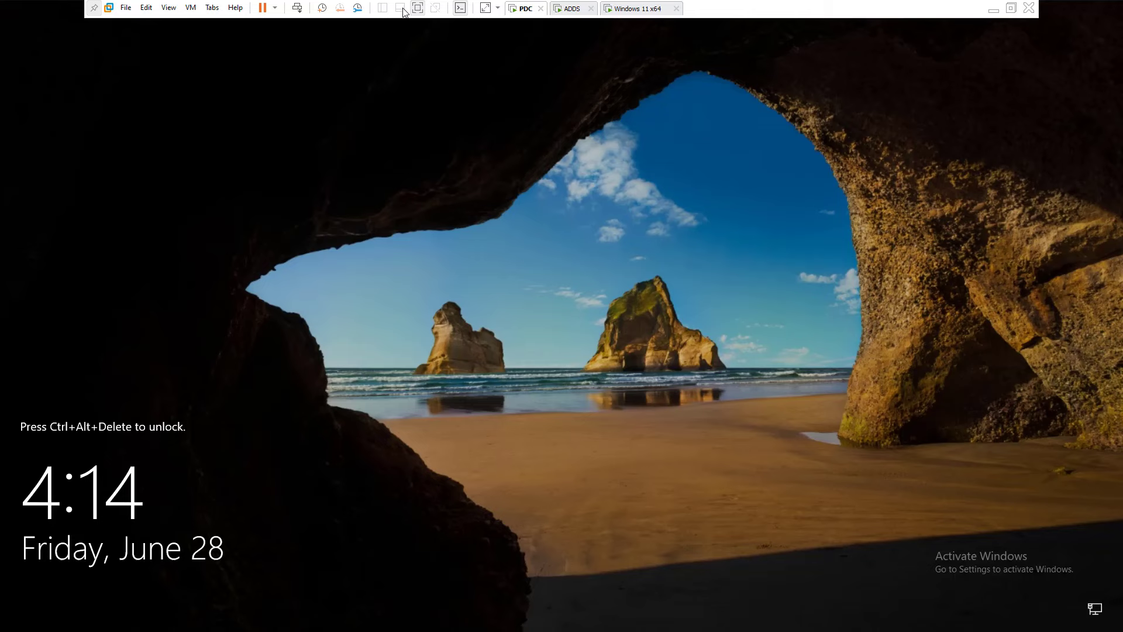
{"action": "left_click", "coordinate": [297, 7]}
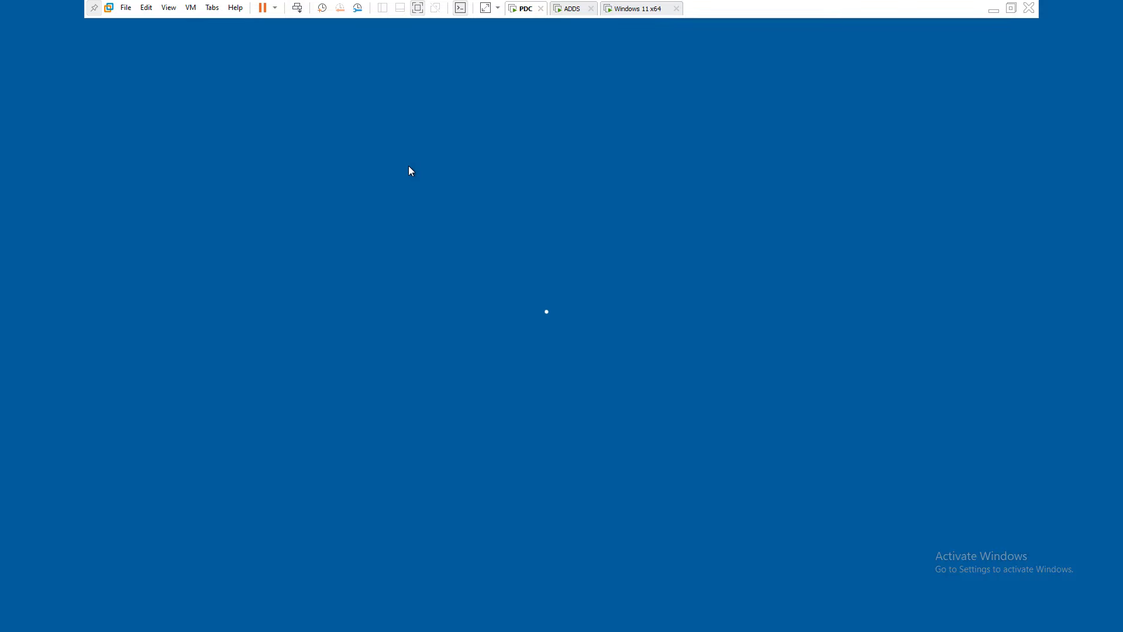
{"action": "type", "text": "P@"}
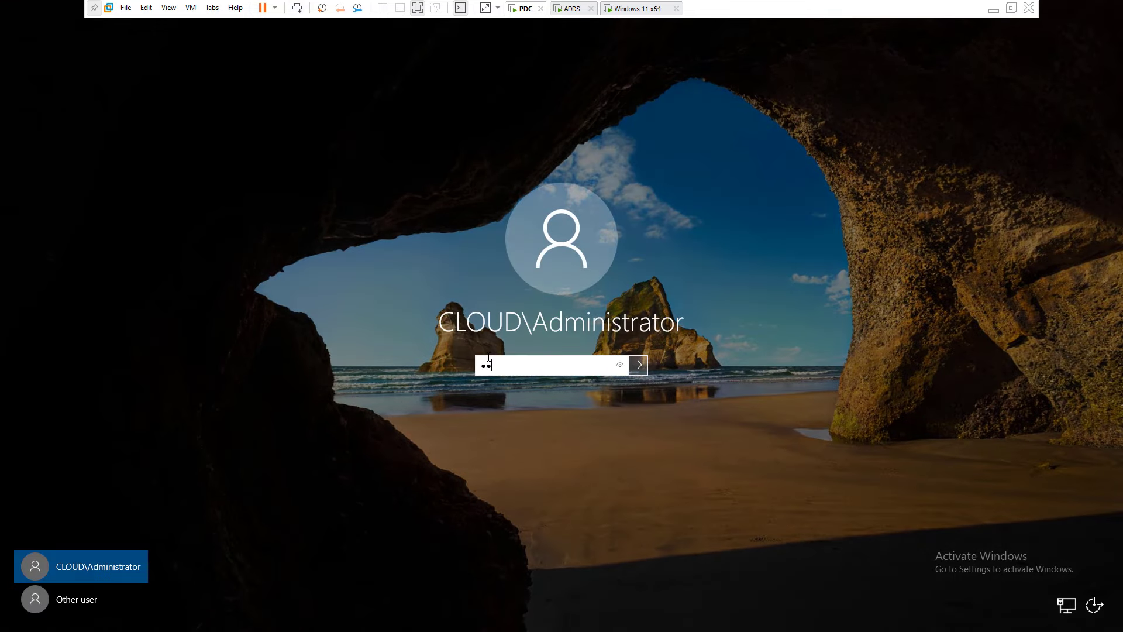
{"action": "type", "text": "ssw0rd"}
{"action": "key", "text": "Return"}
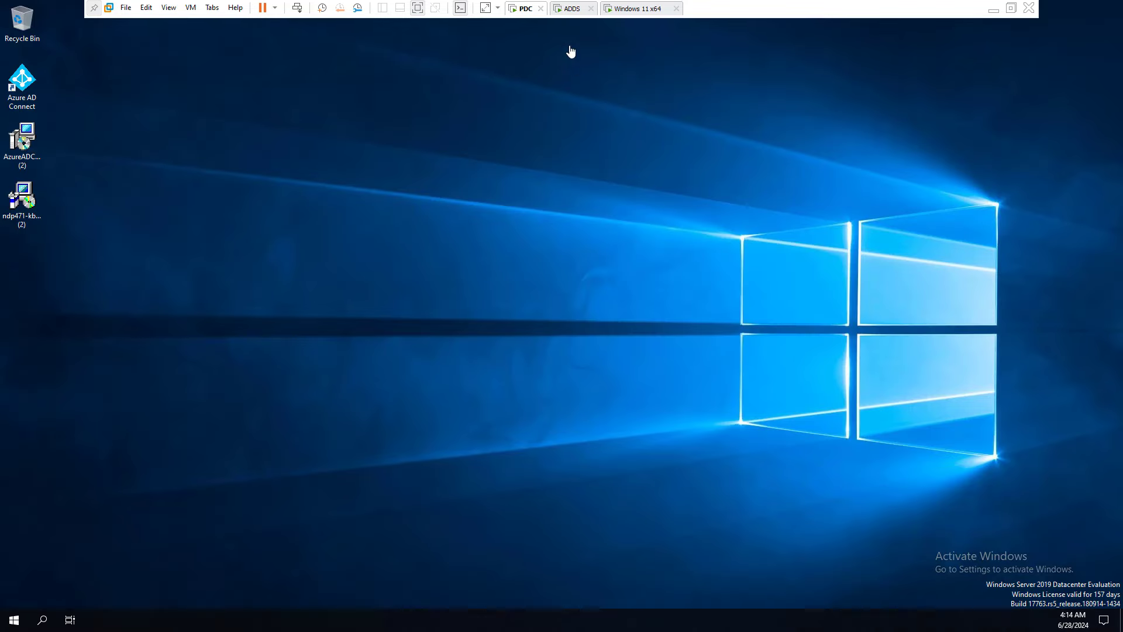
Switch to the ADDS VM, dismiss its lock screen and begin entering the password.
{"action": "left_click", "coordinate": [571, 9]}
{"action": "left_click", "coordinate": [297, 8]}
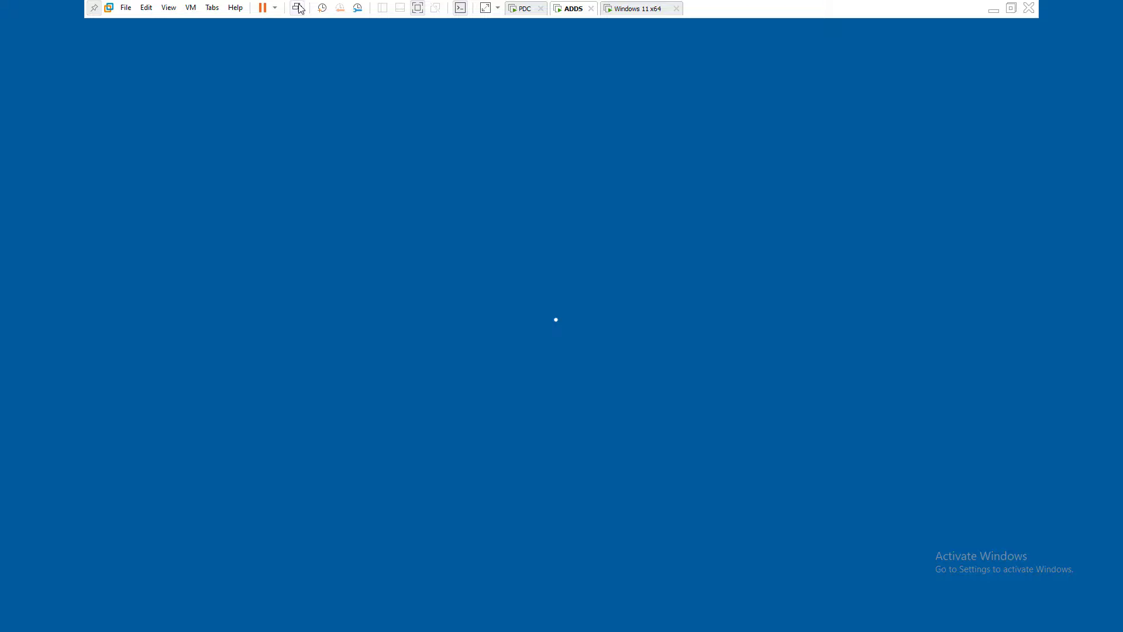
{"action": "type", "text": "P@ss"}
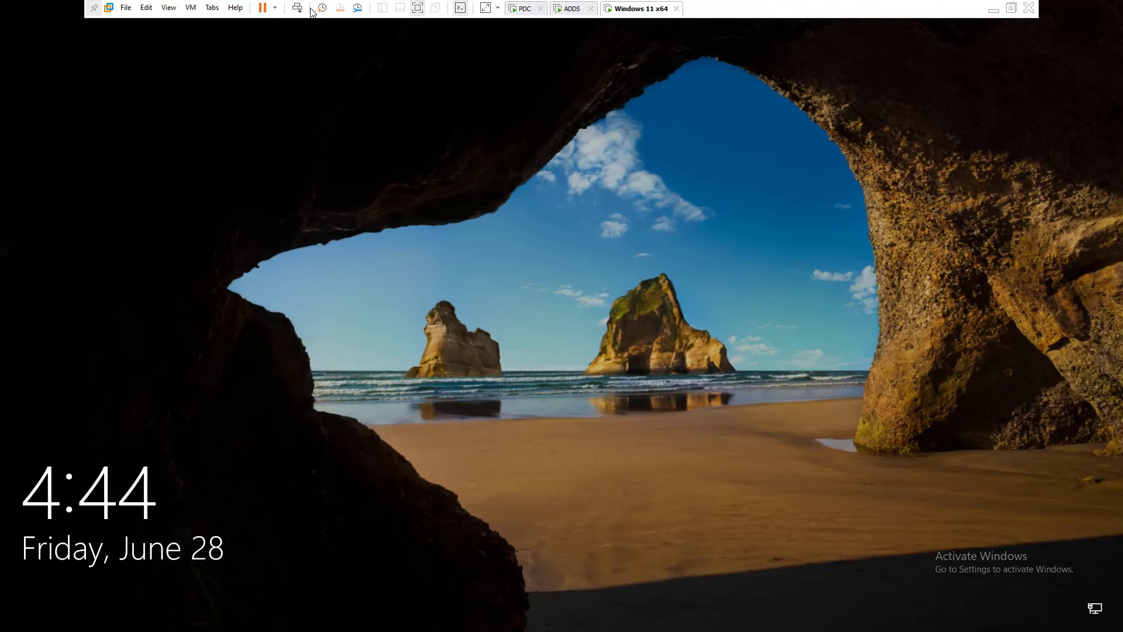
Sign in to the Windows 11 x64 VM, retrying with the corrected password.
{"action": "left_click", "coordinate": [388, 221]}
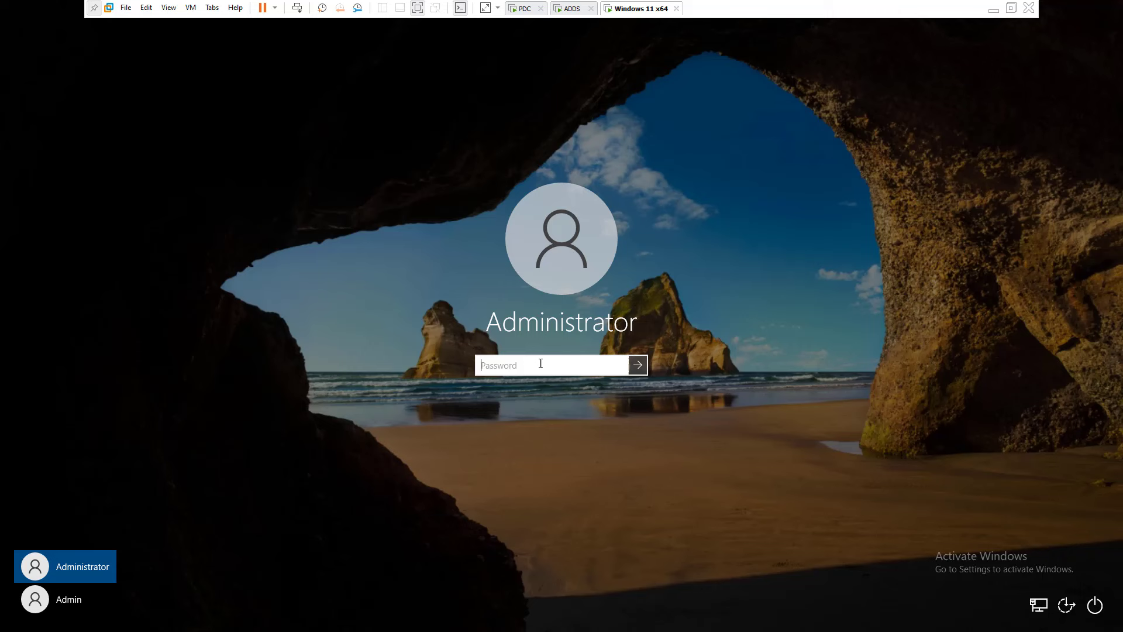
{"action": "type", "text": "Password"}
{"action": "key", "text": "Return"}
{"action": "key", "text": "Return"}
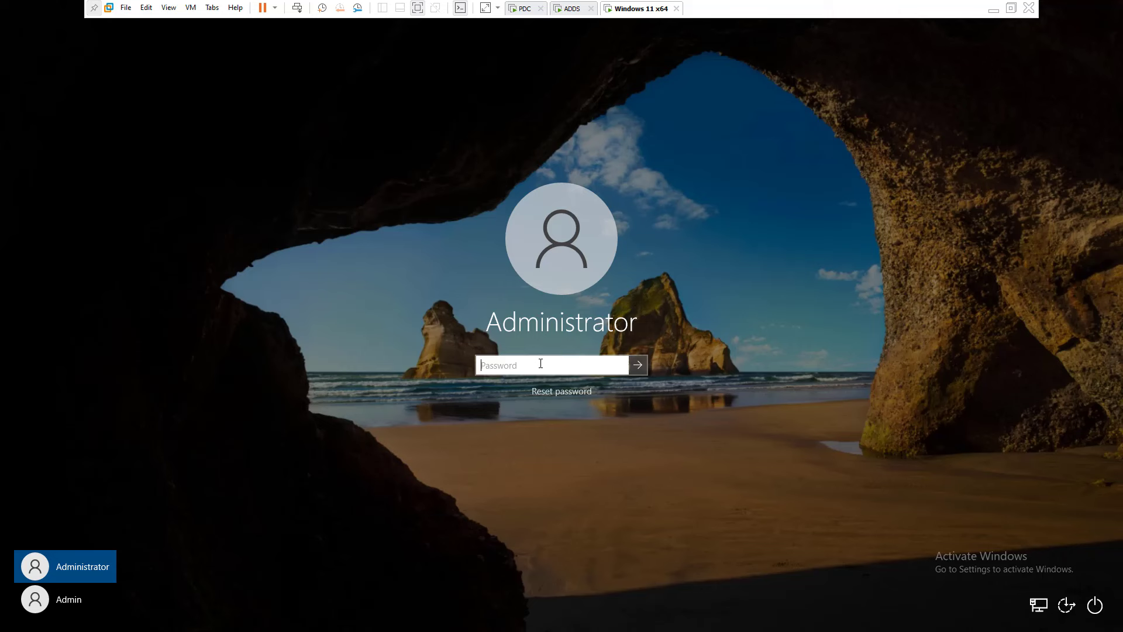
{"action": "type", "text": "Password1"}
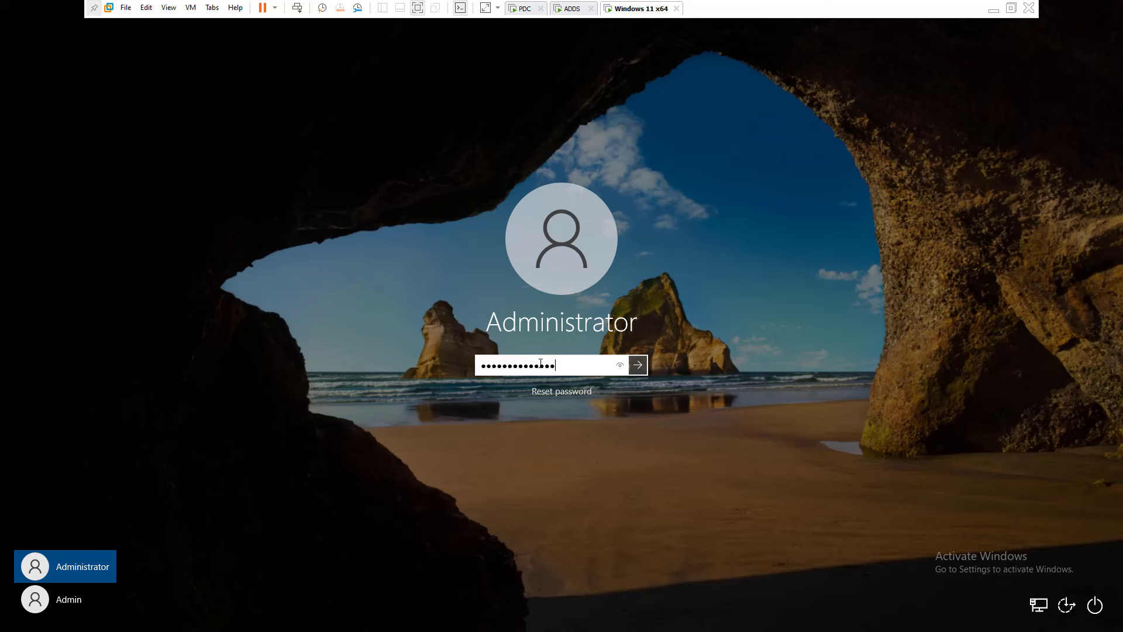
{"action": "key", "text": "Return"}
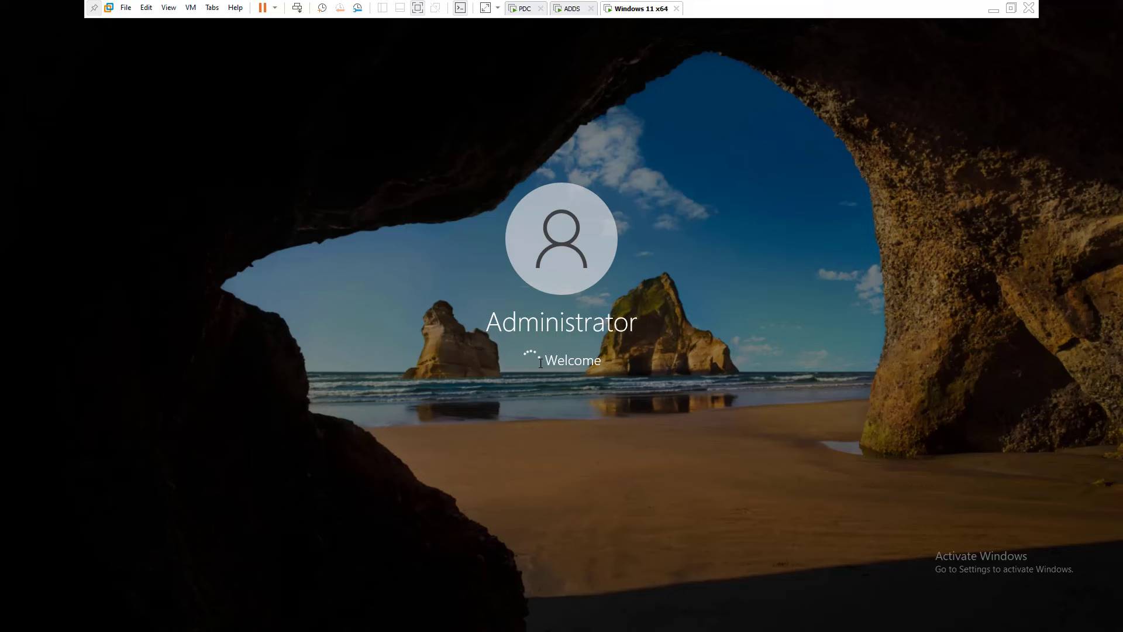
On ADDS, close the Windows Admin Center popup and the shutdown reason prompt, then return to Windows 11.
{"action": "left_click", "coordinate": [519, 11]}
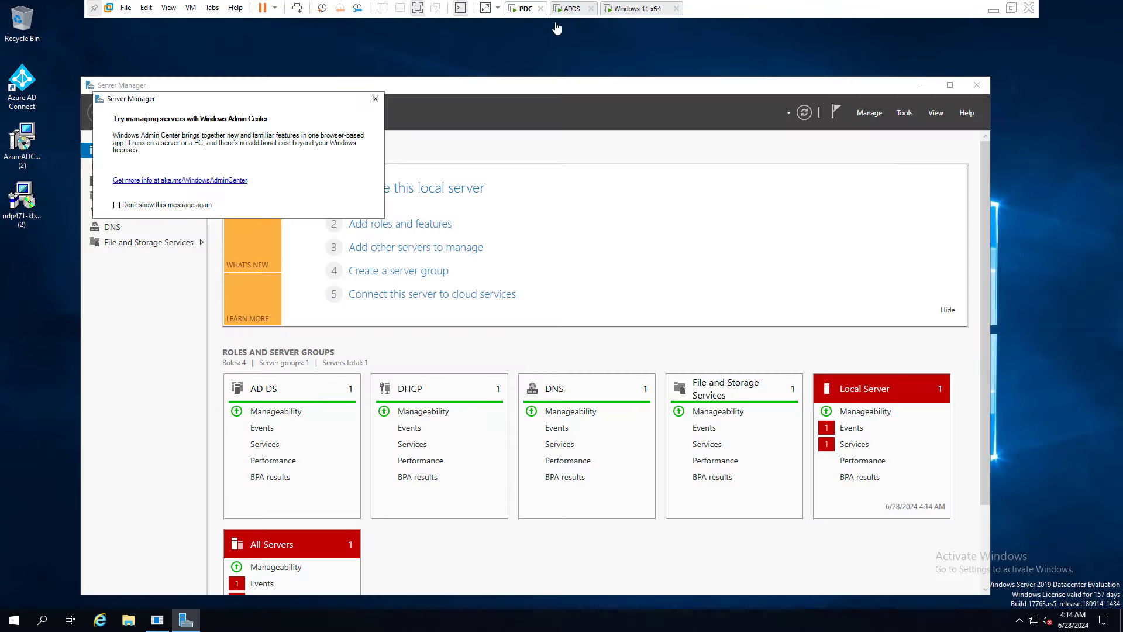
{"action": "left_click", "coordinate": [570, 9]}
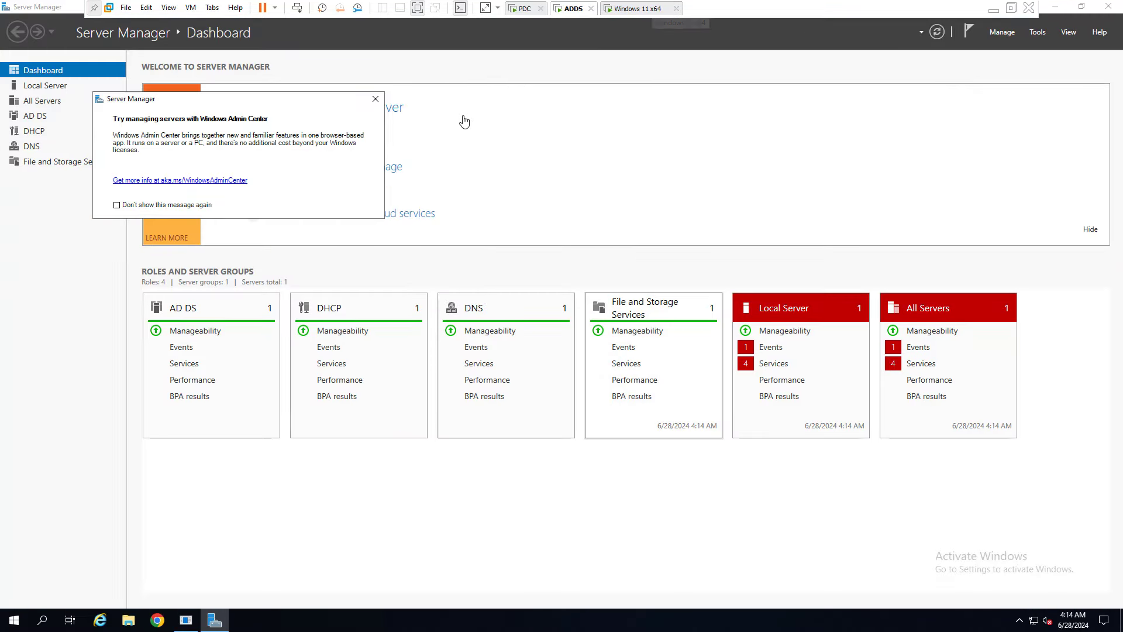
{"action": "left_click", "coordinate": [375, 98]}
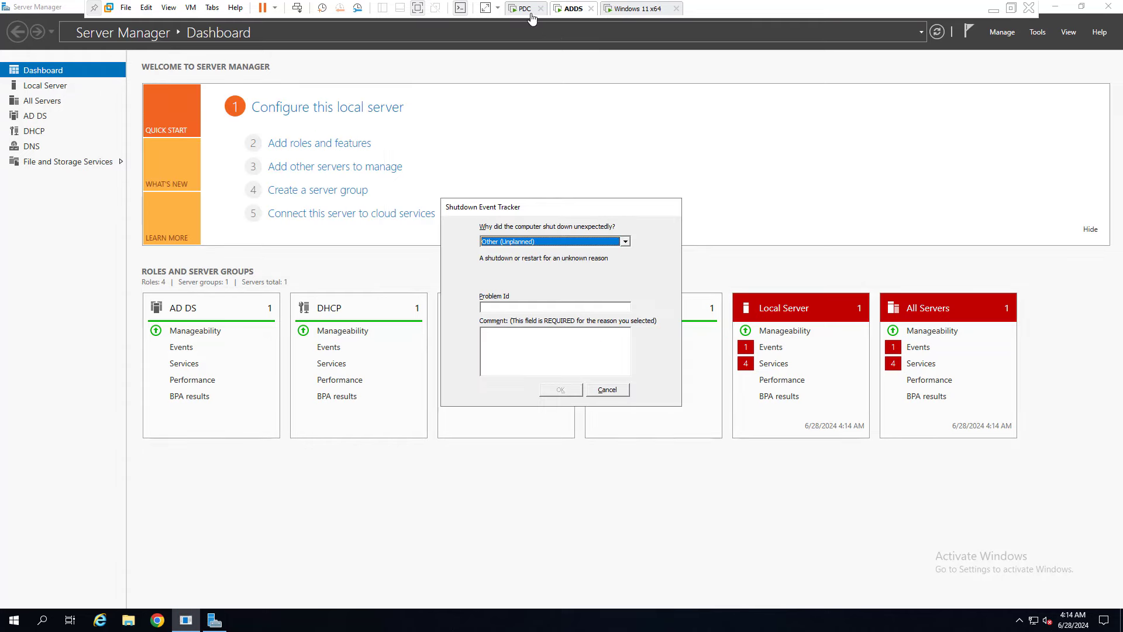
{"action": "left_click", "coordinate": [606, 389]}
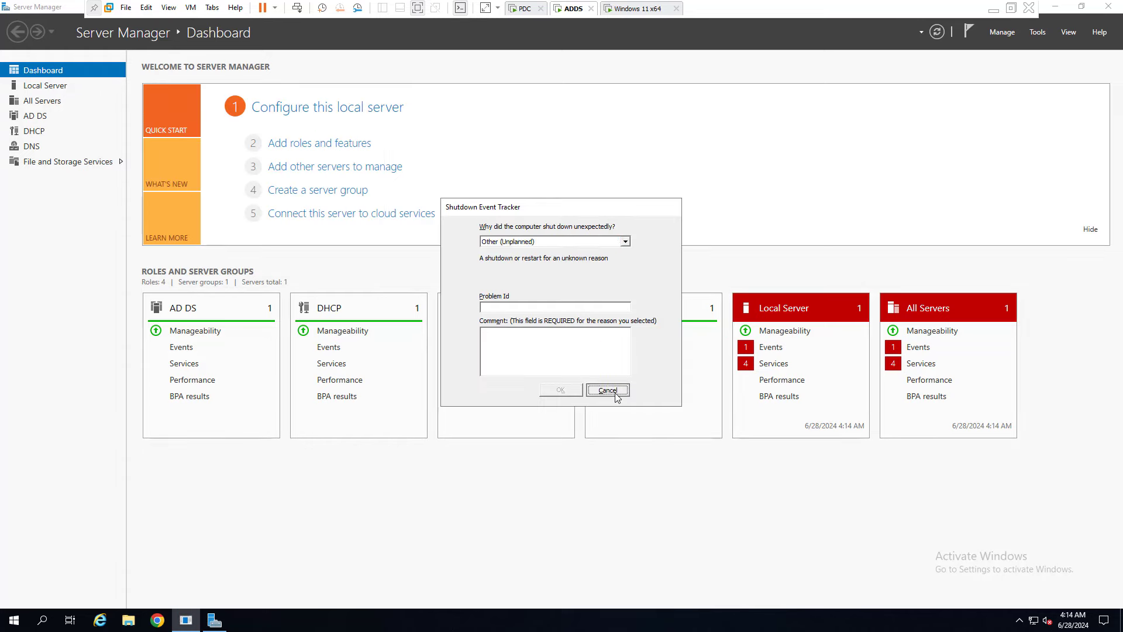
{"action": "left_click", "coordinate": [636, 10]}
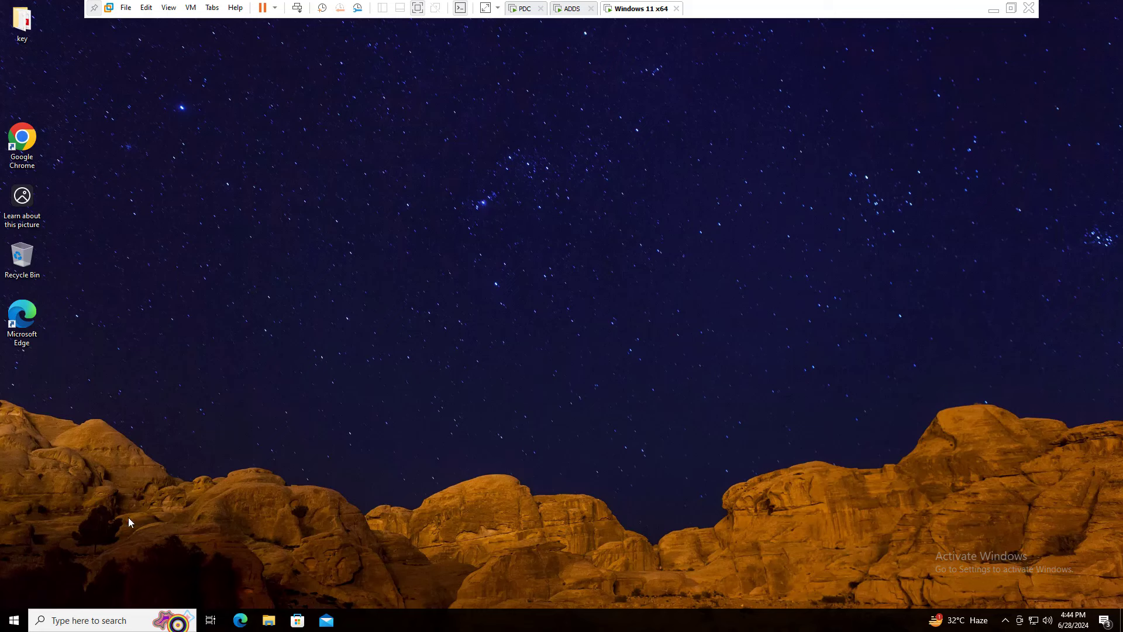
Review the Windows 11 x64 VM's network adapter settings and close them unchanged.
{"action": "right_click", "coordinate": [643, 7]}
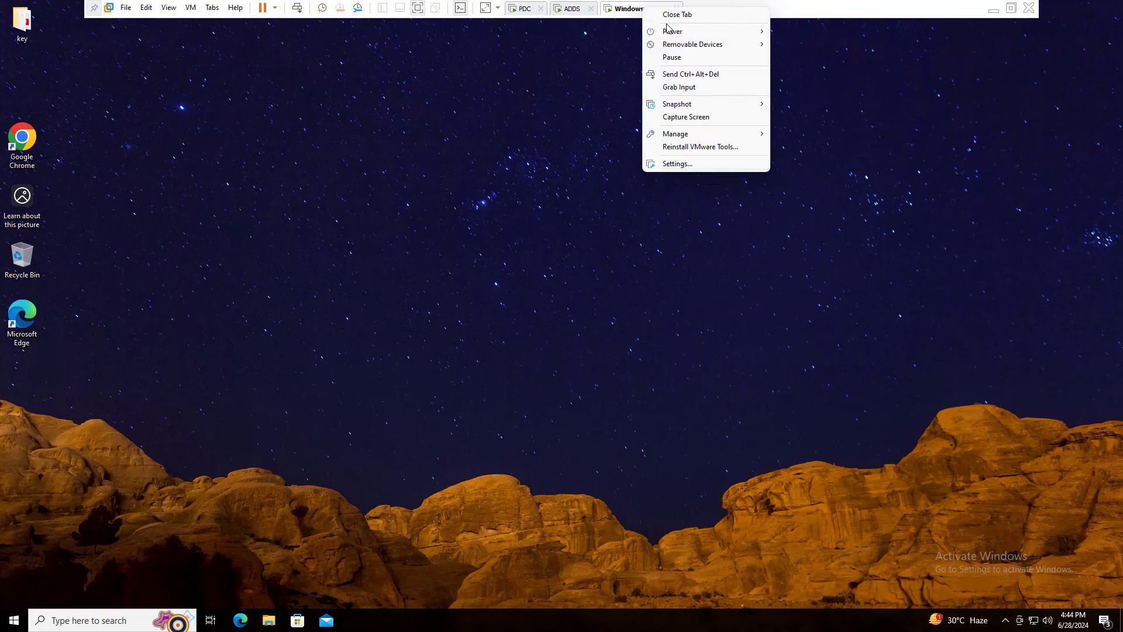
{"action": "left_click", "coordinate": [680, 164]}
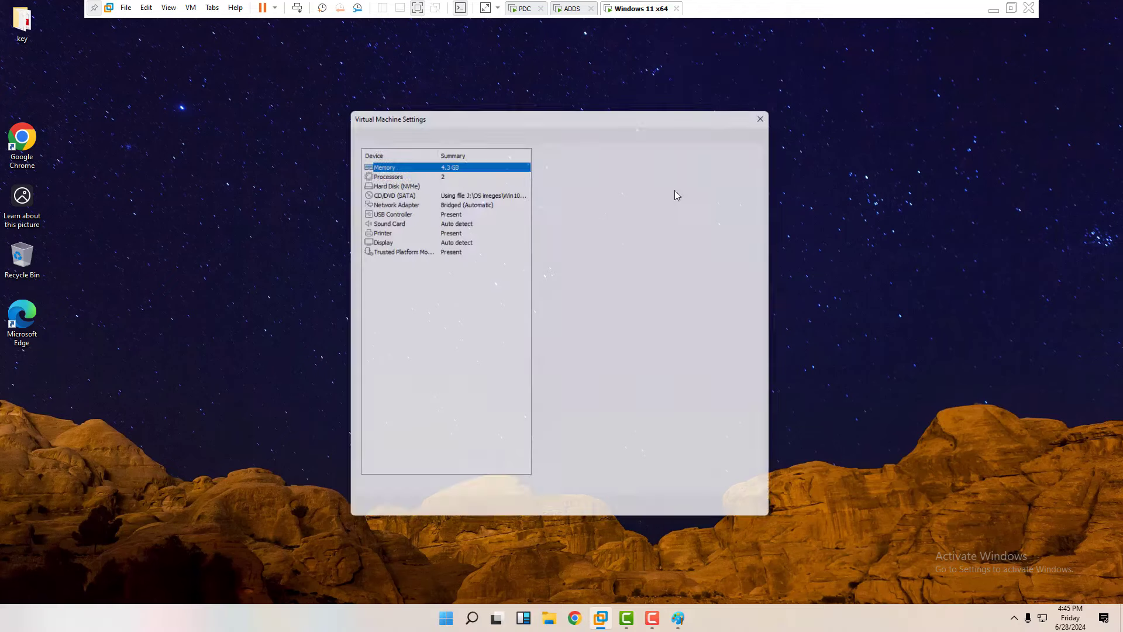
{"action": "left_click", "coordinate": [449, 199]}
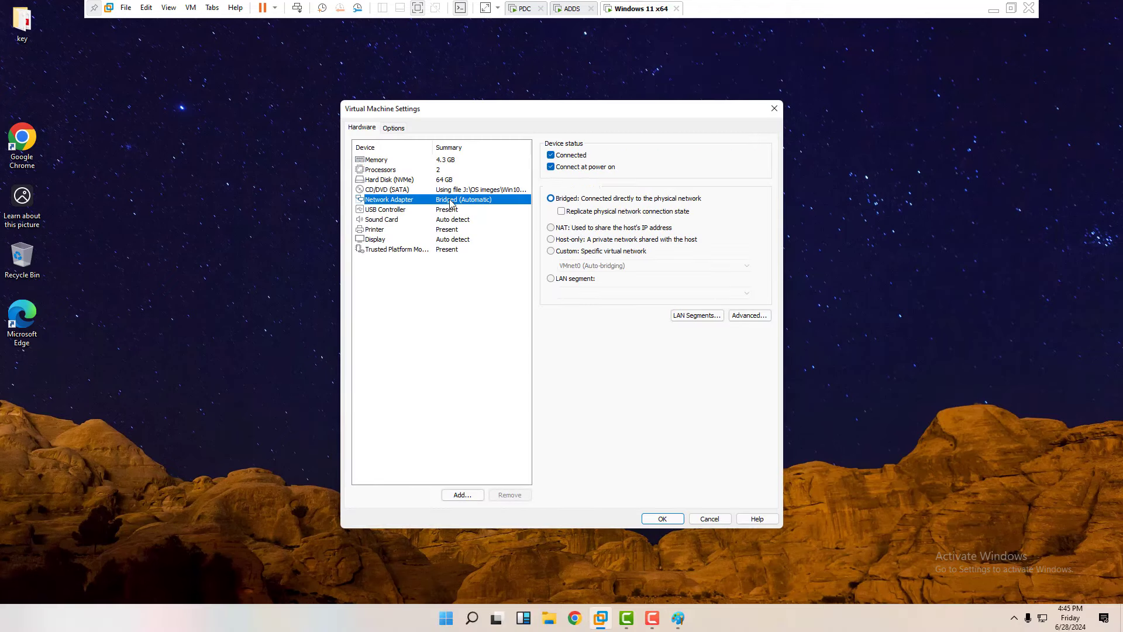
{"action": "left_click", "coordinate": [655, 519]}
Open the PDC VM's hardware settings and cancel without changes.
{"action": "left_click", "coordinate": [522, 10]}
{"action": "right_click", "coordinate": [522, 10]}
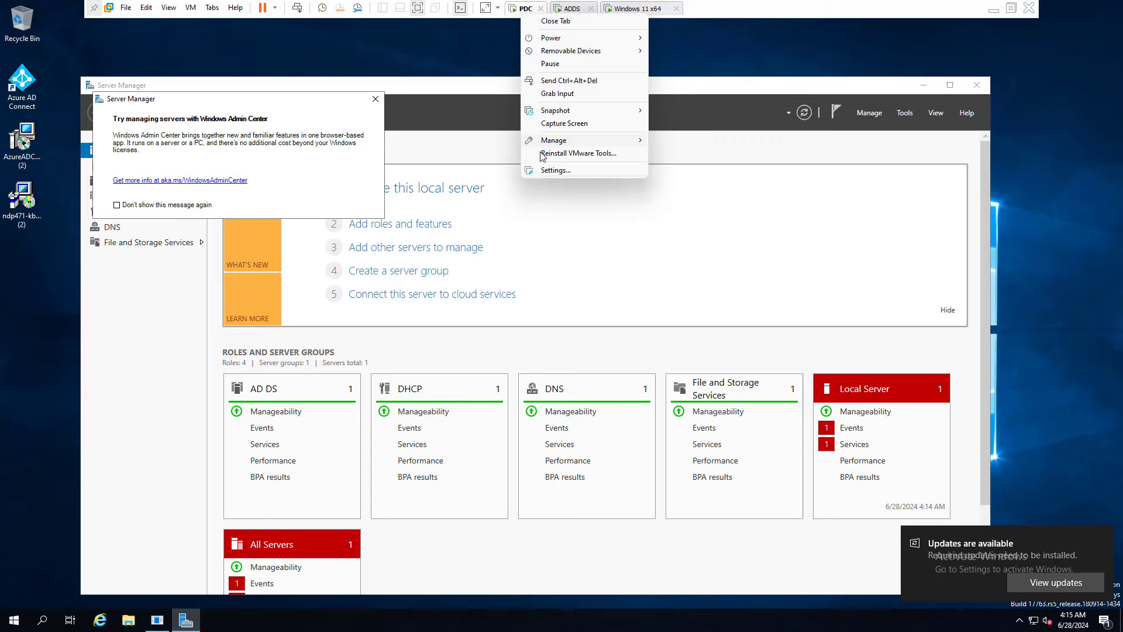
{"action": "left_click", "coordinate": [556, 171]}
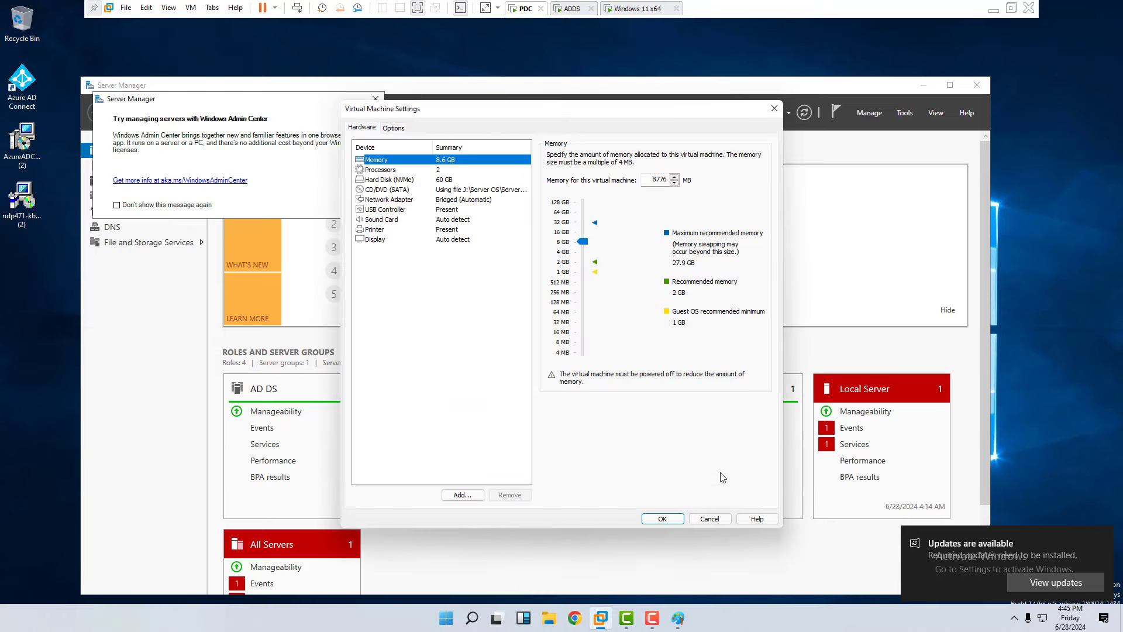
{"action": "left_click", "coordinate": [710, 519]}
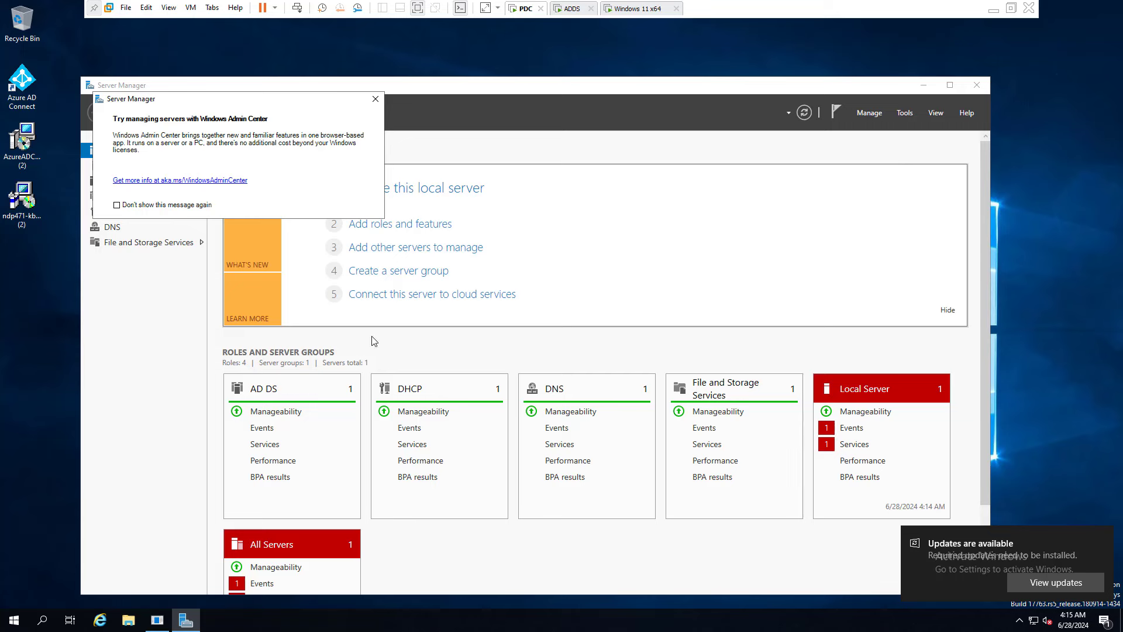
Dismiss the Admin Center and shutdown prompts, then launch the DHCP console maximized from Tools.
{"action": "left_click", "coordinate": [375, 99]}
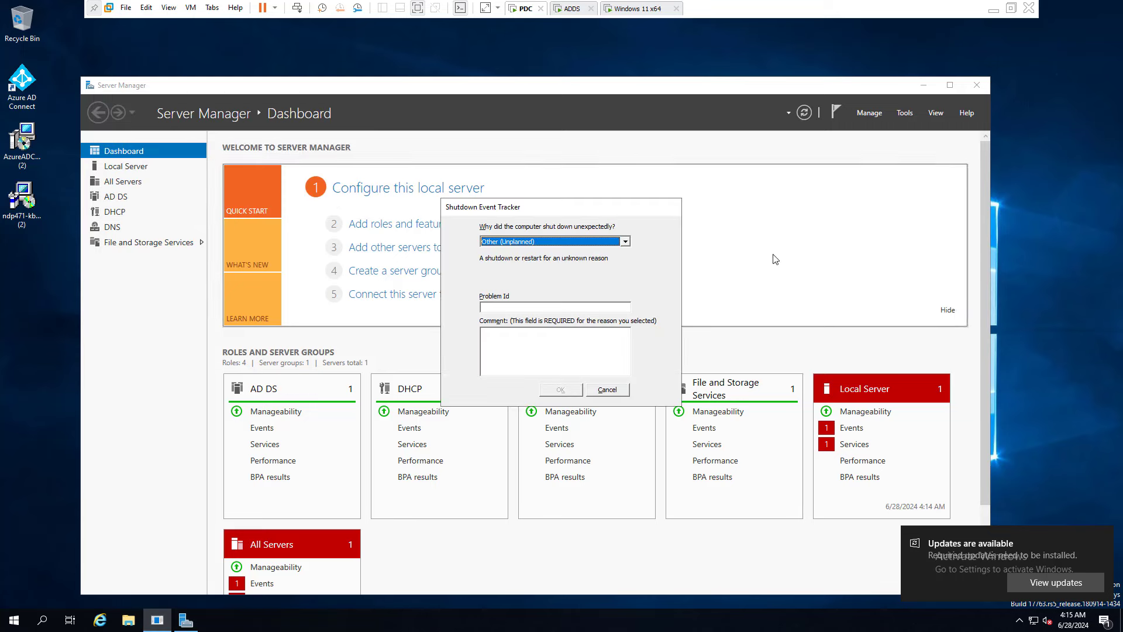
{"action": "left_click", "coordinate": [607, 389]}
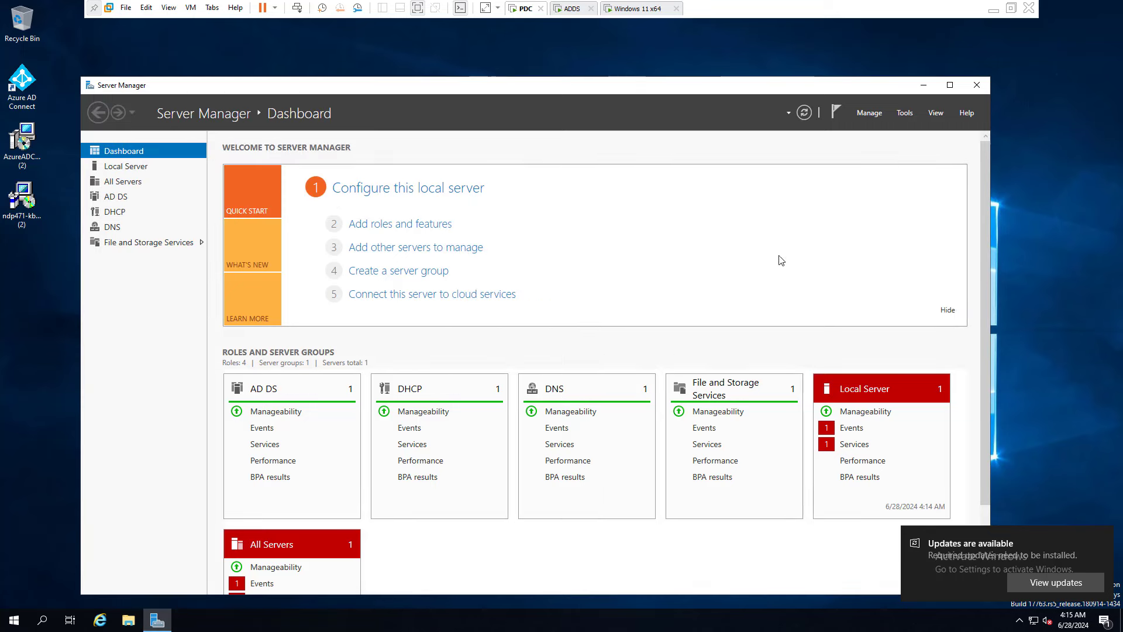
{"action": "left_click", "coordinate": [900, 116]}
{"action": "left_click", "coordinate": [910, 116]}
{"action": "left_click", "coordinate": [905, 113]}
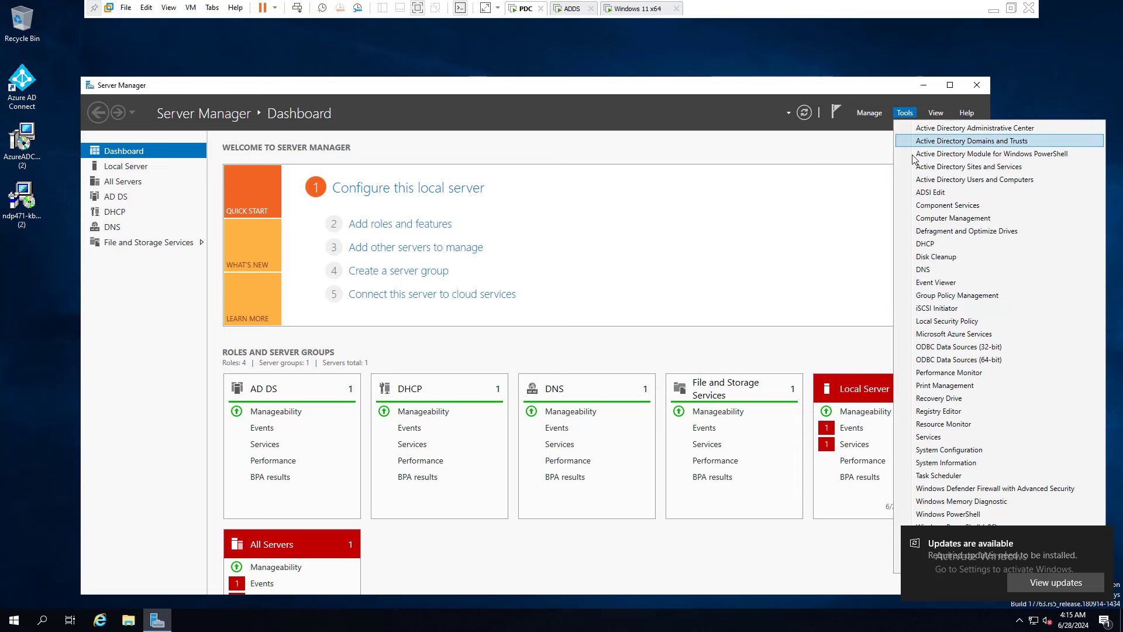
{"action": "left_click", "coordinate": [914, 246]}
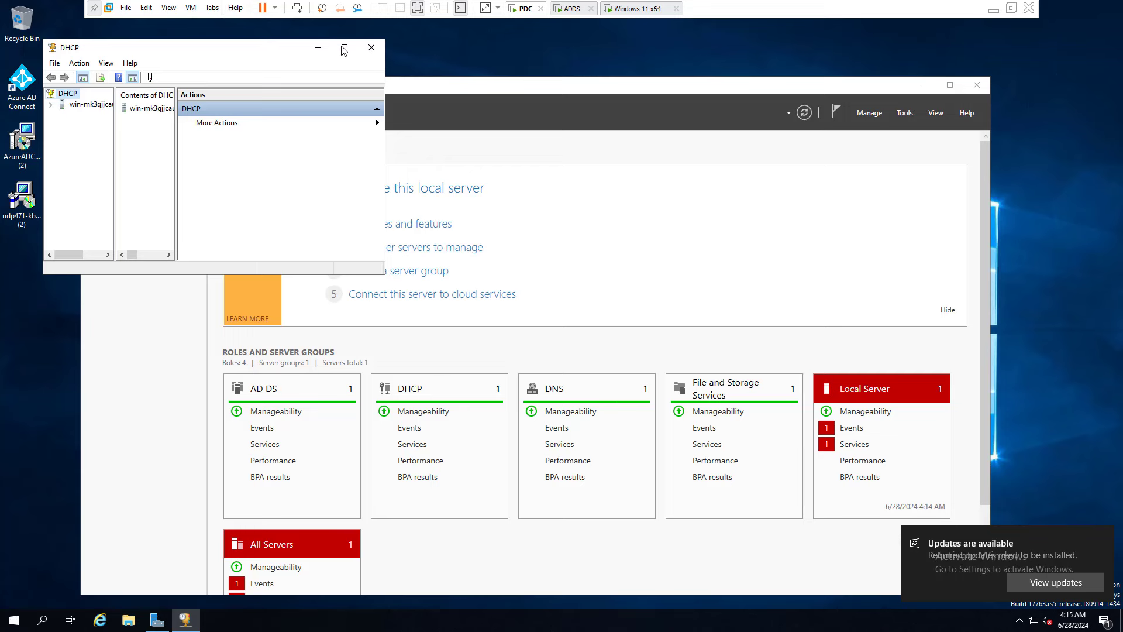
{"action": "left_click", "coordinate": [345, 49]}
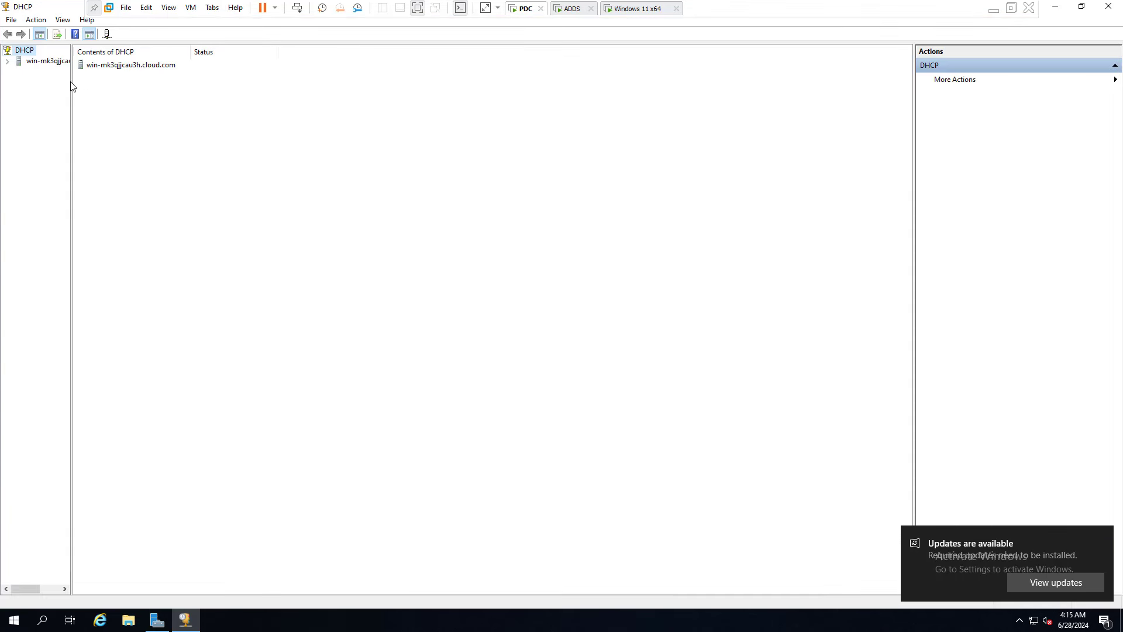
Widen the tree and expand IPv4 > 192.168.1.0 scope > Reservations.
{"action": "left_click_drag", "start_coordinate": [71, 82], "coordinate": [186, 102]}
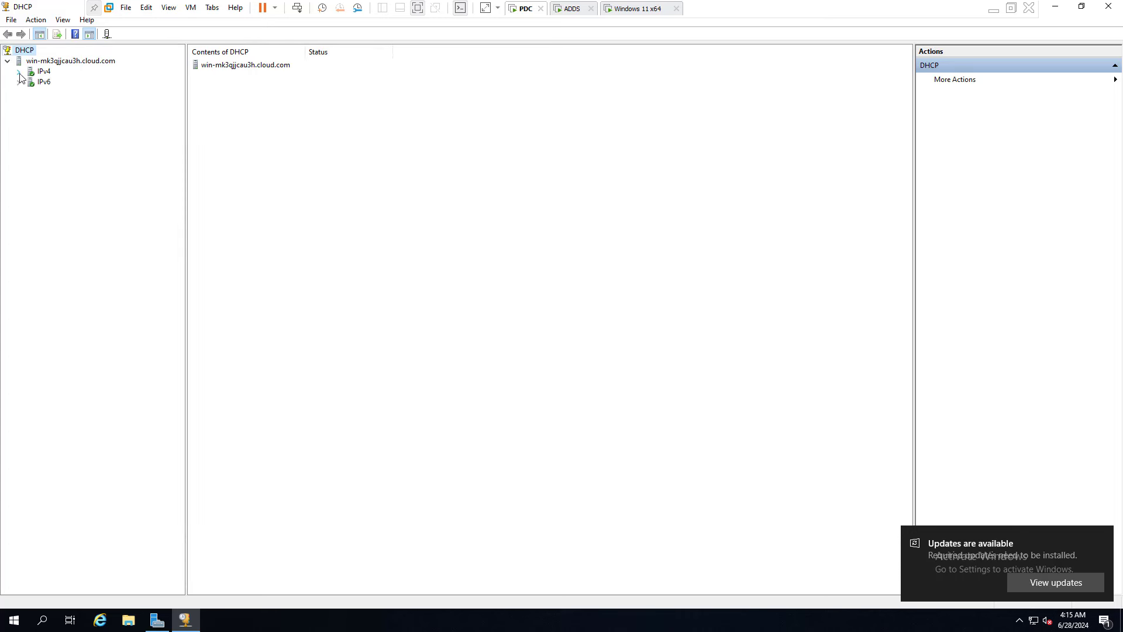
{"action": "left_click", "coordinate": [19, 71]}
{"action": "double_click", "coordinate": [84, 83]}
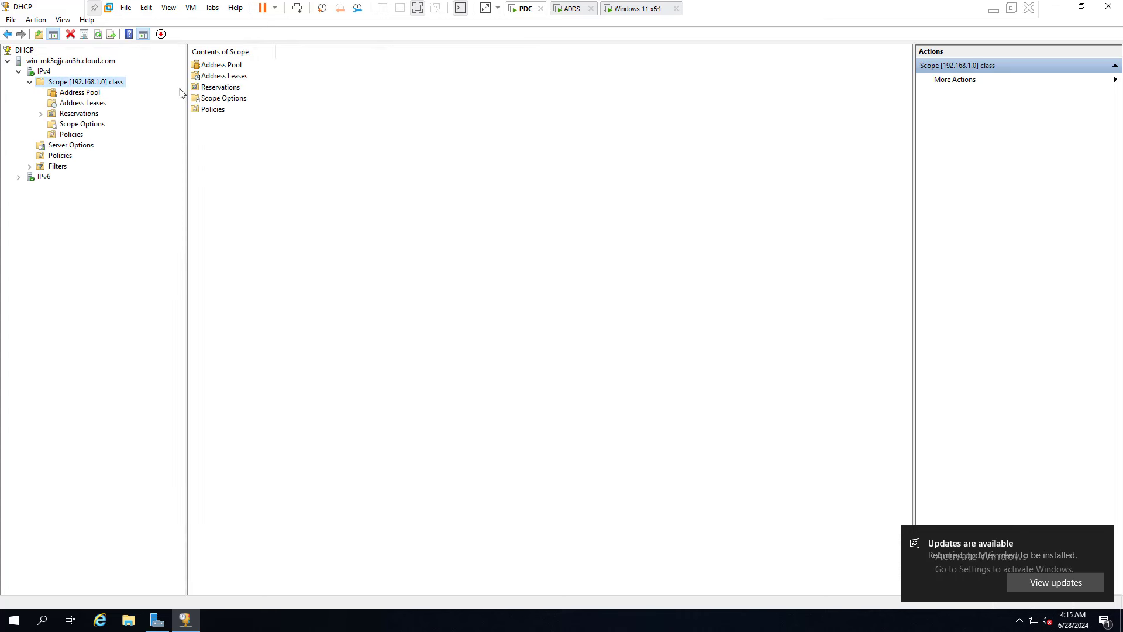
{"action": "double_click", "coordinate": [69, 114]}
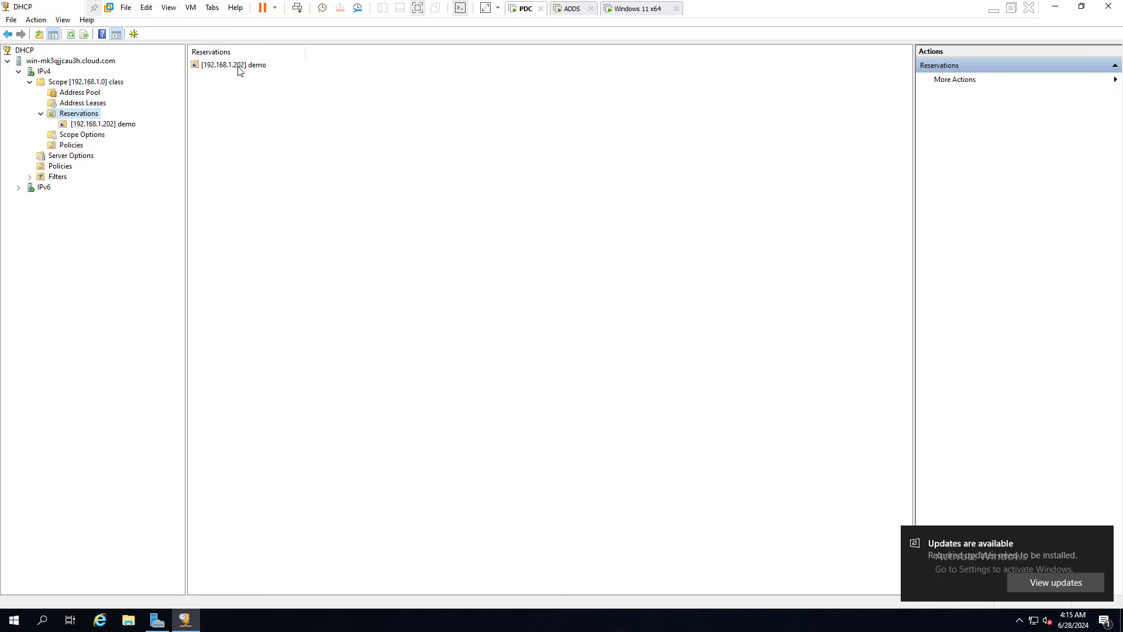
Delete the 192.168.1.202 reservation and confirm, then check the scope's address leases.
{"action": "left_click", "coordinate": [234, 66]}
{"action": "right_click", "coordinate": [231, 66]}
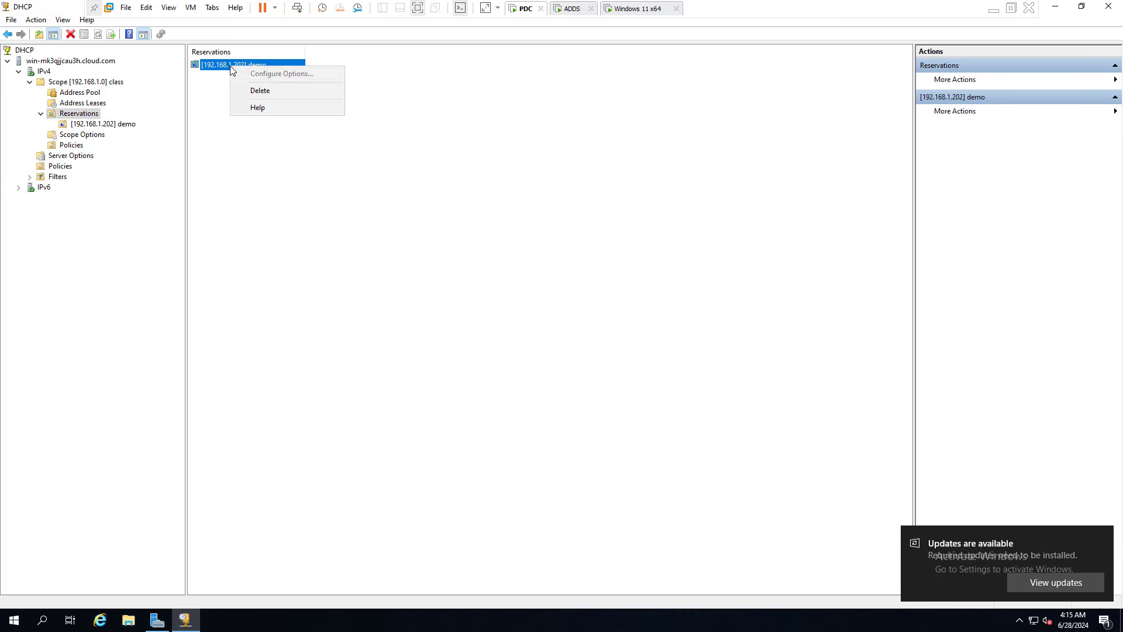
{"action": "left_click", "coordinate": [255, 90]}
{"action": "left_click", "coordinate": [588, 351]}
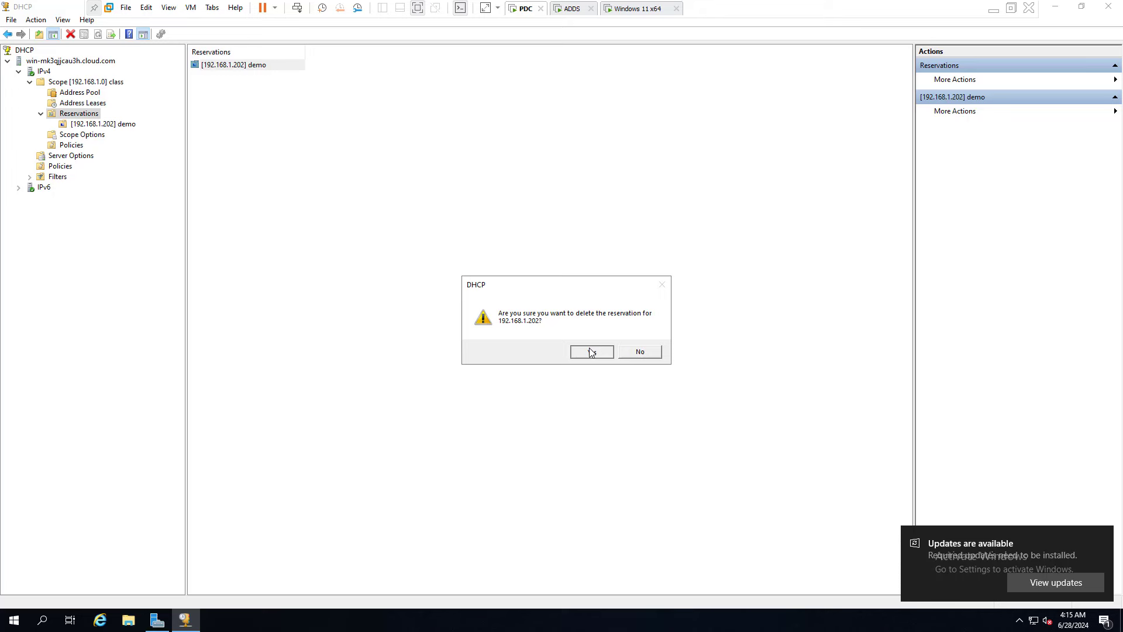
{"action": "left_click", "coordinate": [91, 104]}
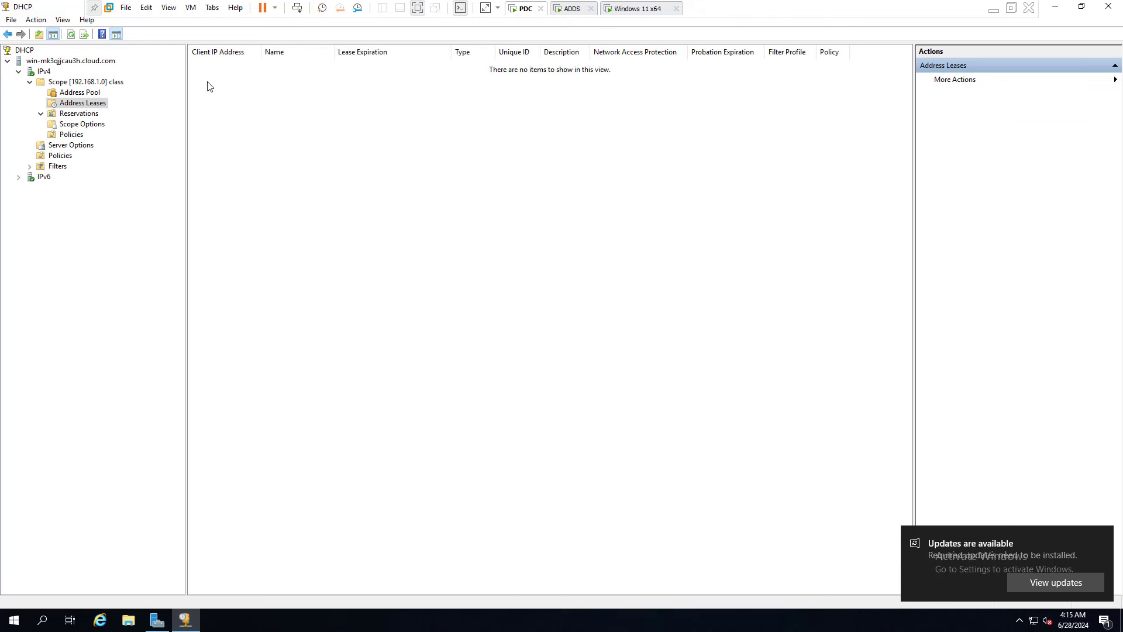
{"action": "left_click", "coordinate": [624, 12]}
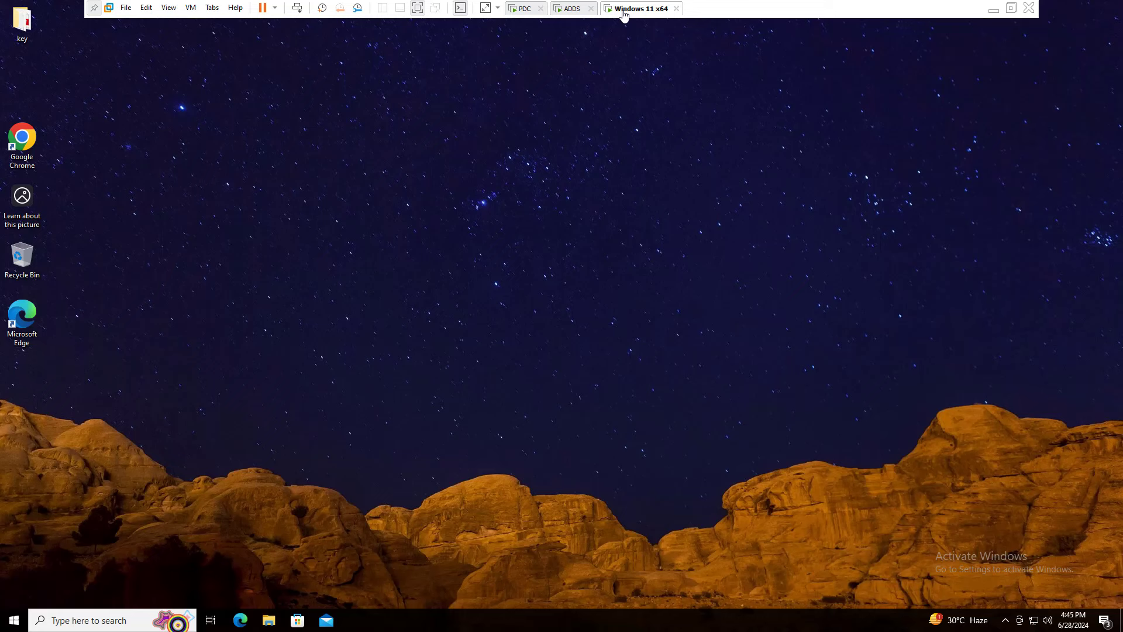
Open Command Prompt through Run and display the client's ipconfig output.
{"action": "right_click", "coordinate": [15, 619]}
{"action": "left_click", "coordinate": [44, 559]}
{"action": "type", "text": "cmd"}
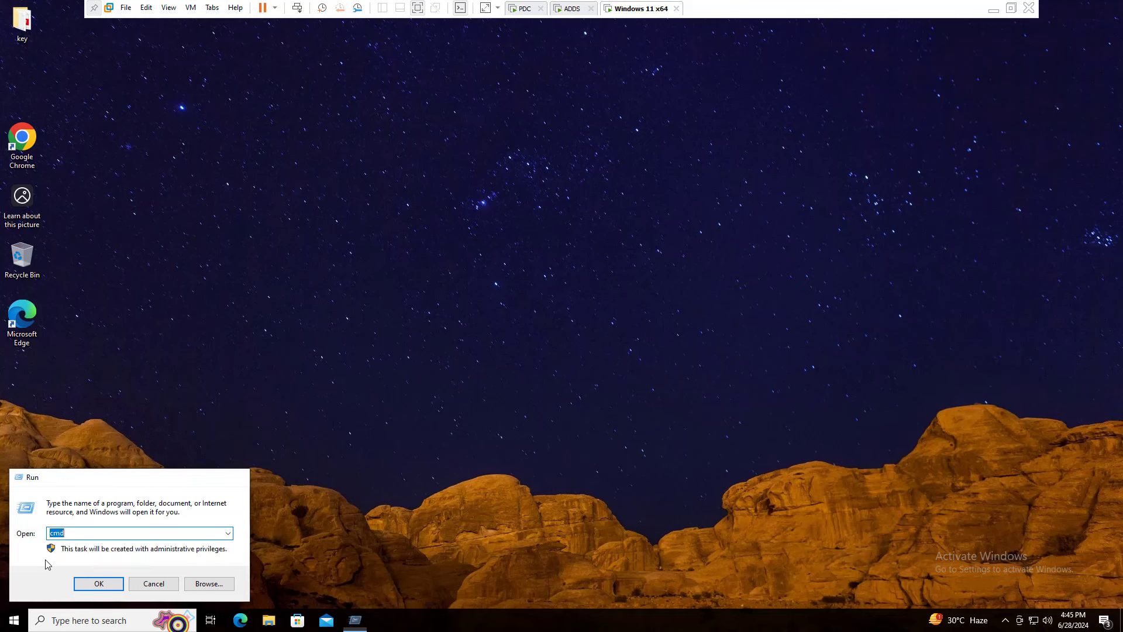
{"action": "key", "text": "Return"}
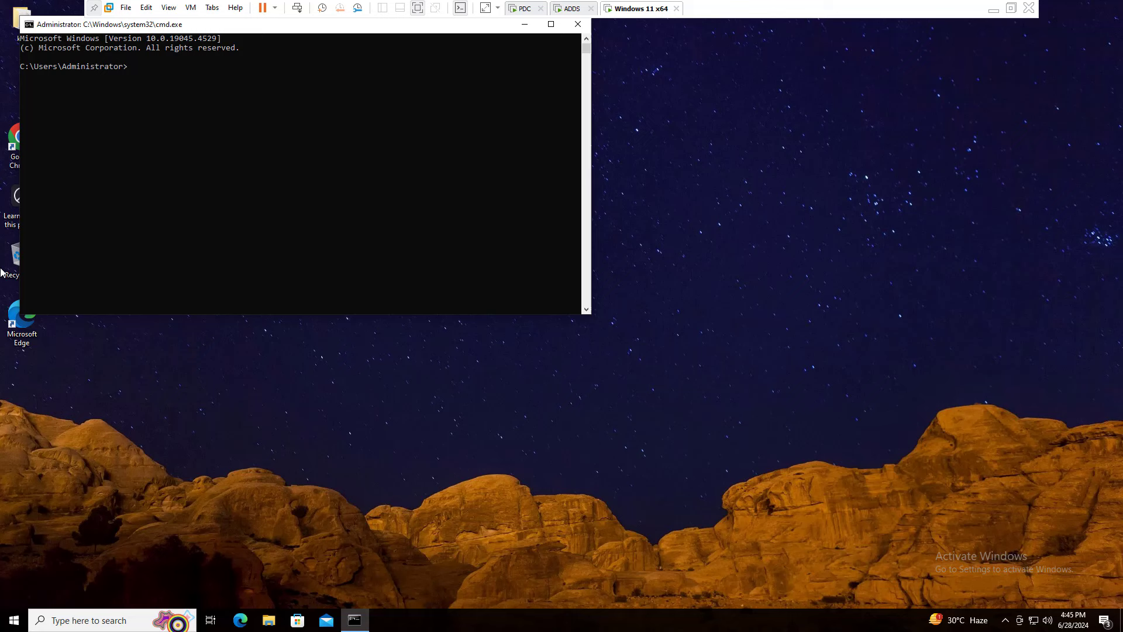
{"action": "type", "text": "ipconfig"}
{"action": "key", "text": "Return"}
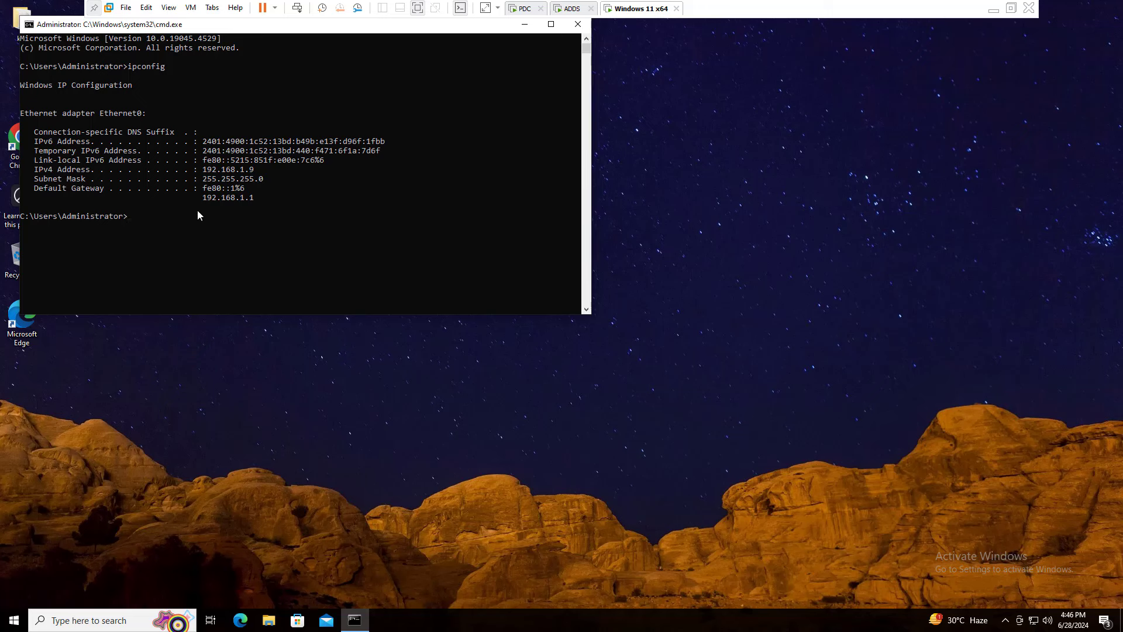
Inspect Ethernet0's IPv4 properties via ncpa.cpl and close everything without changes.
{"action": "type", "text": "ncpa.cpl"}
{"action": "key", "text": "Return"}
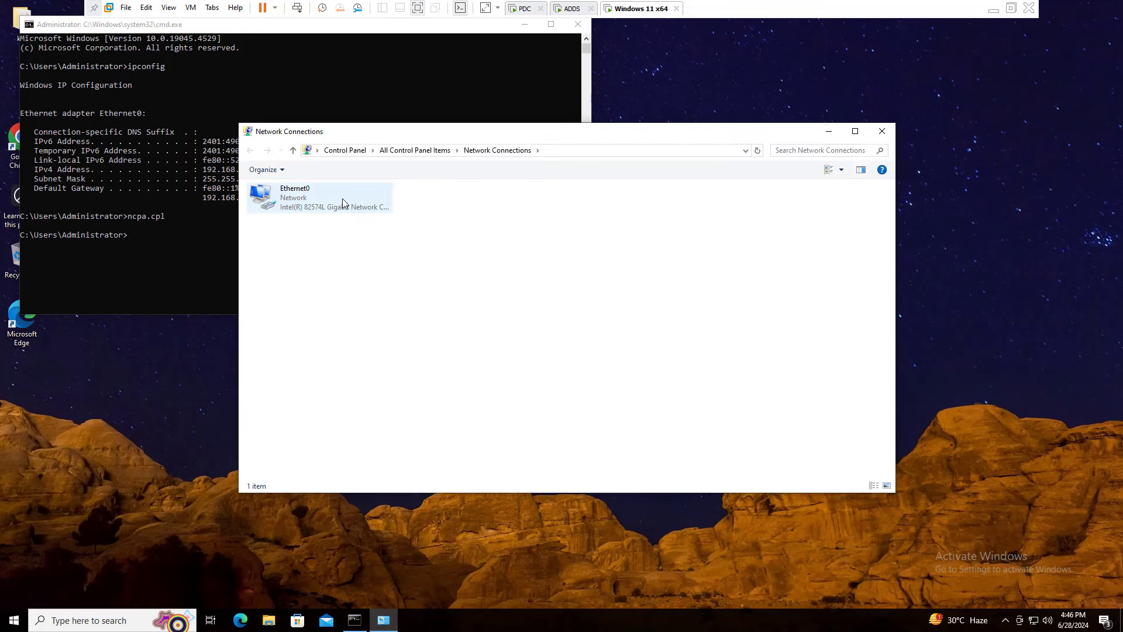
{"action": "right_click", "coordinate": [286, 199]}
{"action": "left_click", "coordinate": [321, 310]}
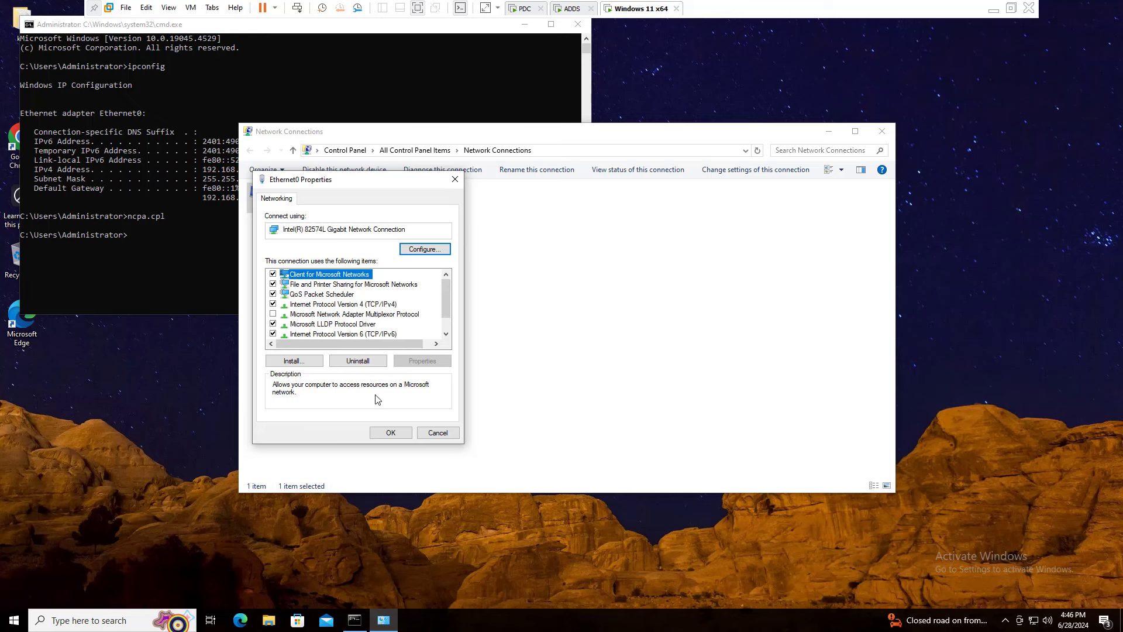
{"action": "left_click", "coordinate": [379, 305]}
{"action": "double_click", "coordinate": [379, 304]}
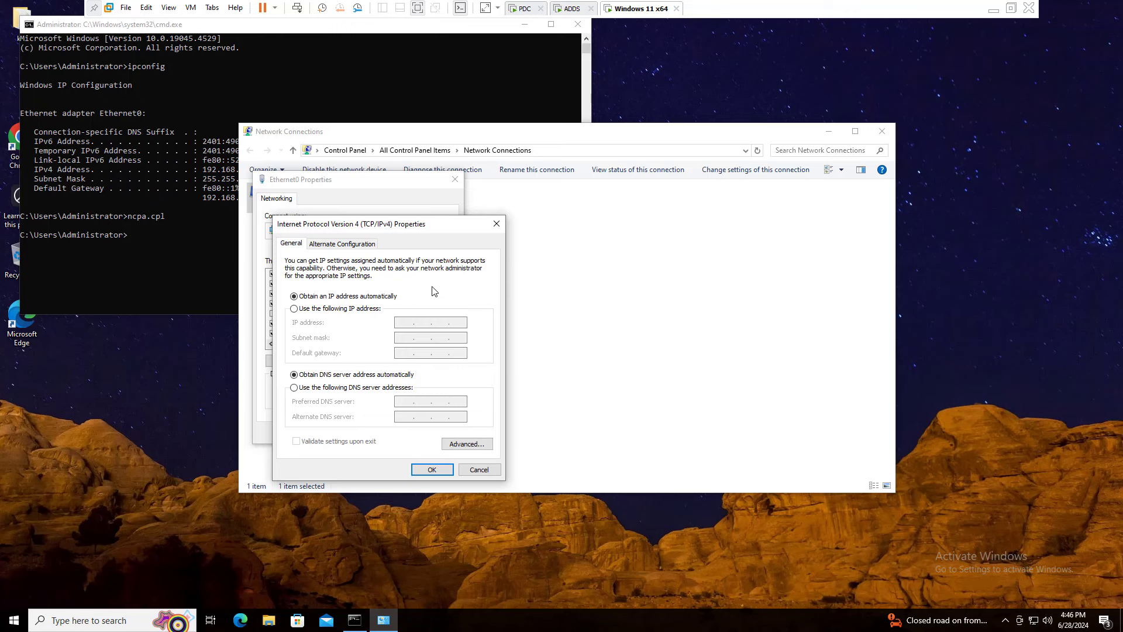
{"action": "left_click", "coordinate": [478, 471]}
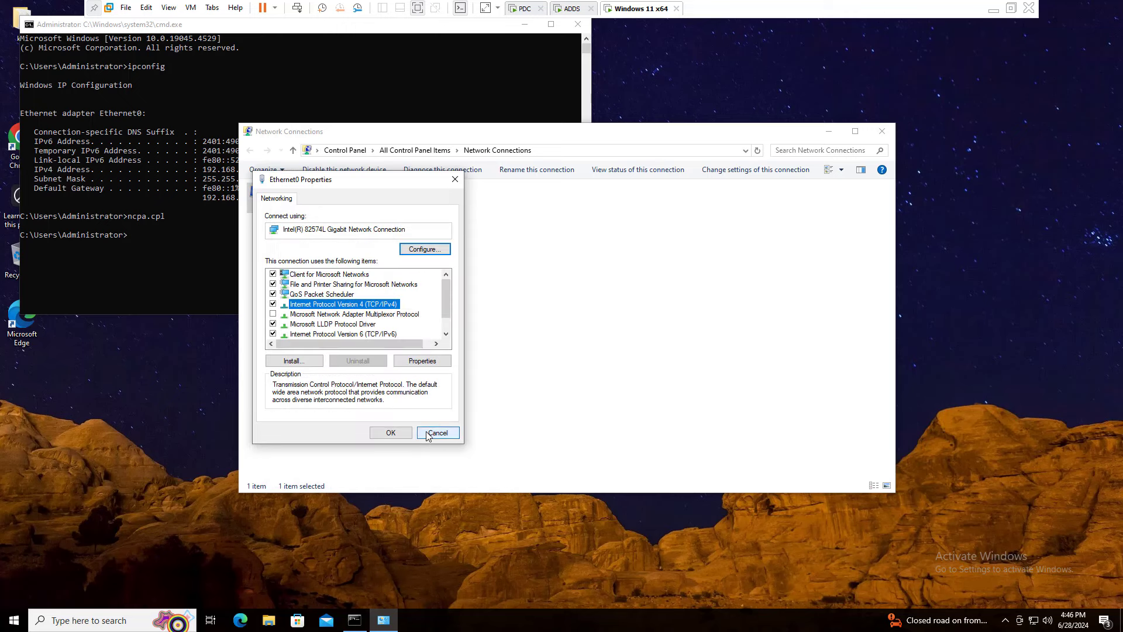
{"action": "left_click", "coordinate": [432, 432]}
{"action": "left_click", "coordinate": [881, 133]}
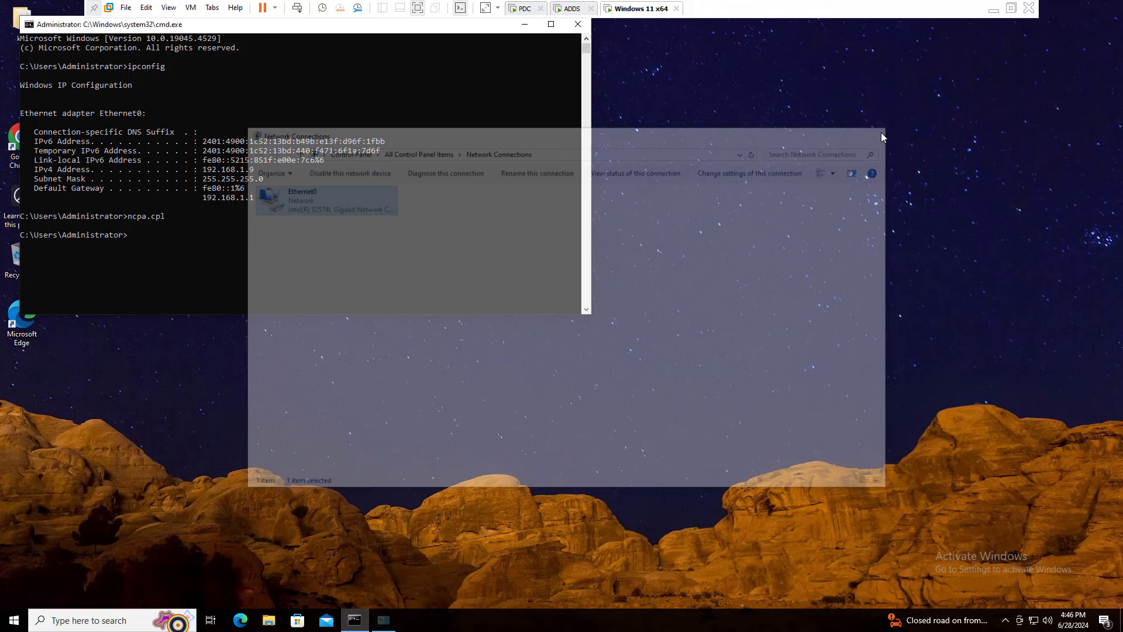
{"action": "left_click", "coordinate": [219, 283]}
Run getmac and copy the client MAC address 00-0C-29-13-DD-73.
{"action": "type", "text": "get"}
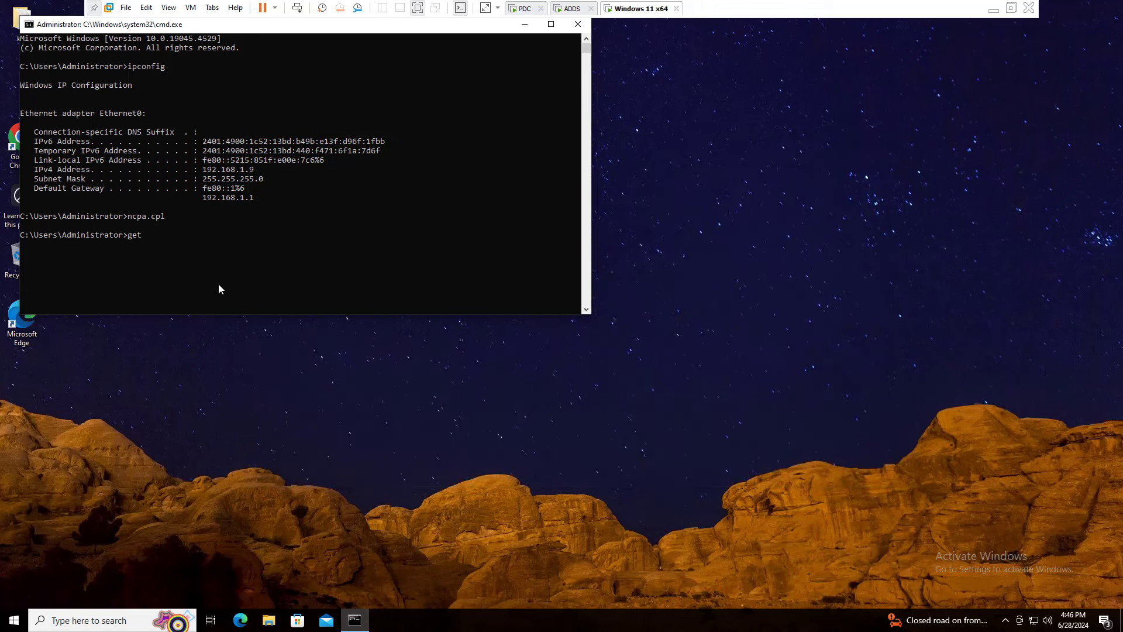
{"action": "type", "text": "mac"}
{"action": "key", "text": "Return"}
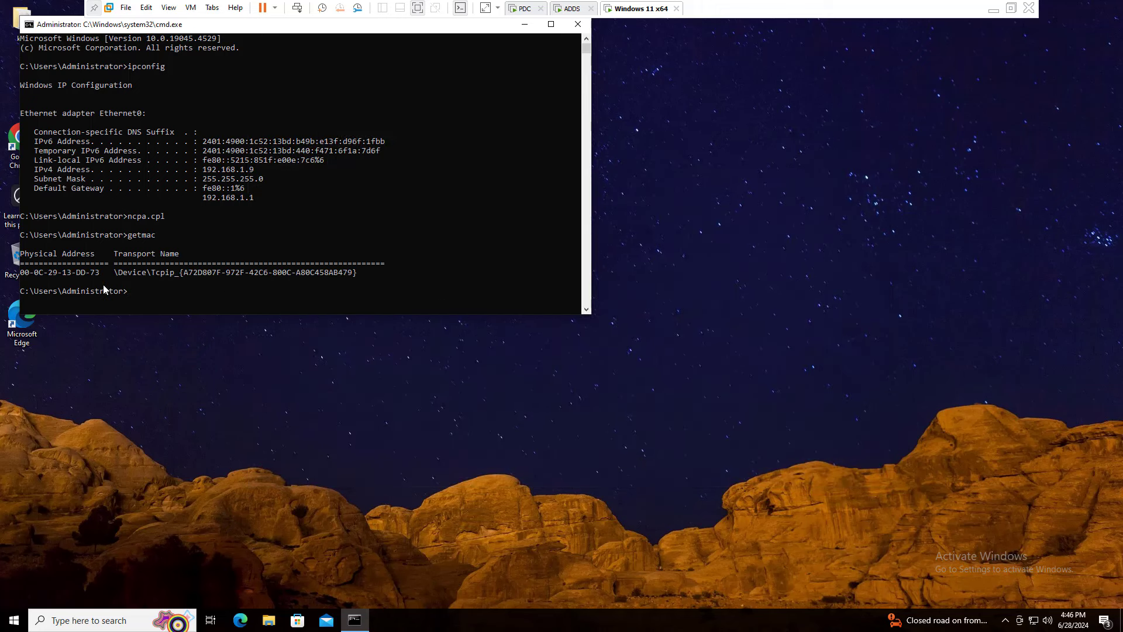
{"action": "left_click_drag", "start_coordinate": [97, 274], "coordinate": [22, 274]}
{"action": "key", "text": "ctrl+c"}
{"action": "right_click", "coordinate": [33, 272]}
{"action": "left_click", "coordinate": [527, 8]}
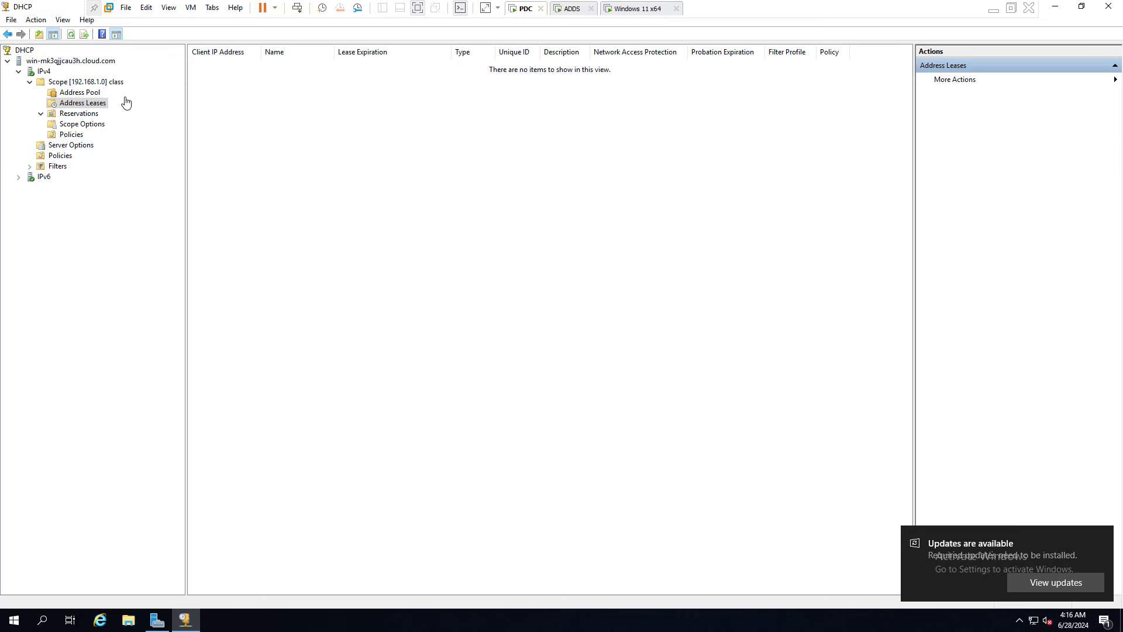
Add a reservation 'Reserve' for 192.168.1.150 with the pasted MAC 00-0C-29-13-DD-73.
{"action": "left_click", "coordinate": [79, 114]}
{"action": "right_click", "coordinate": [79, 115]}
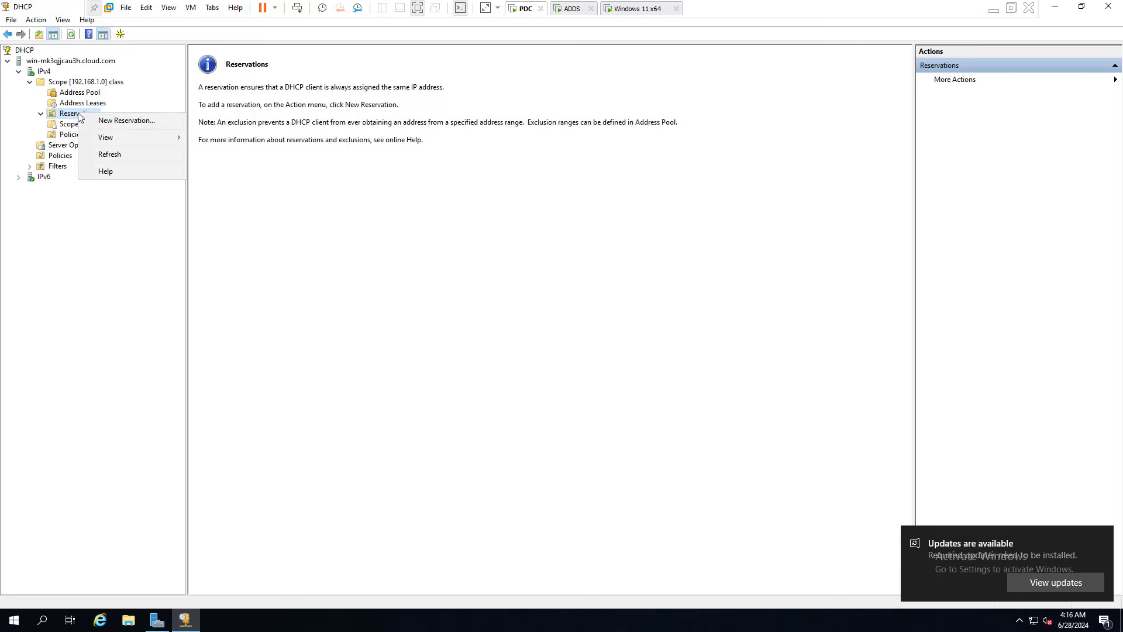
{"action": "left_click", "coordinate": [123, 119]}
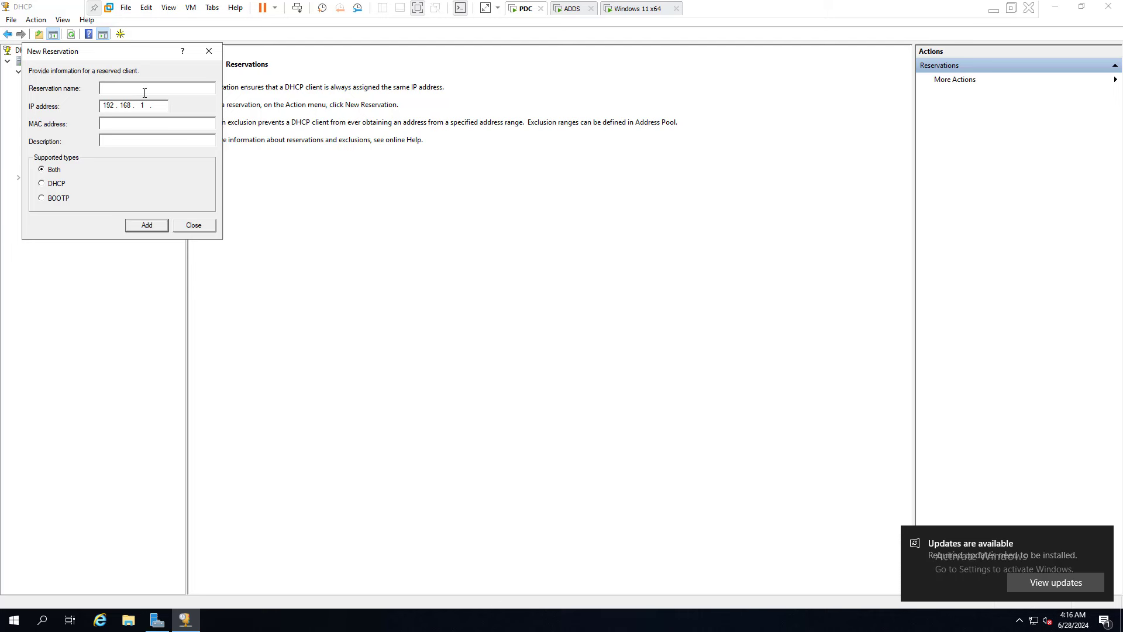
{"action": "type", "text": "Reserve"}
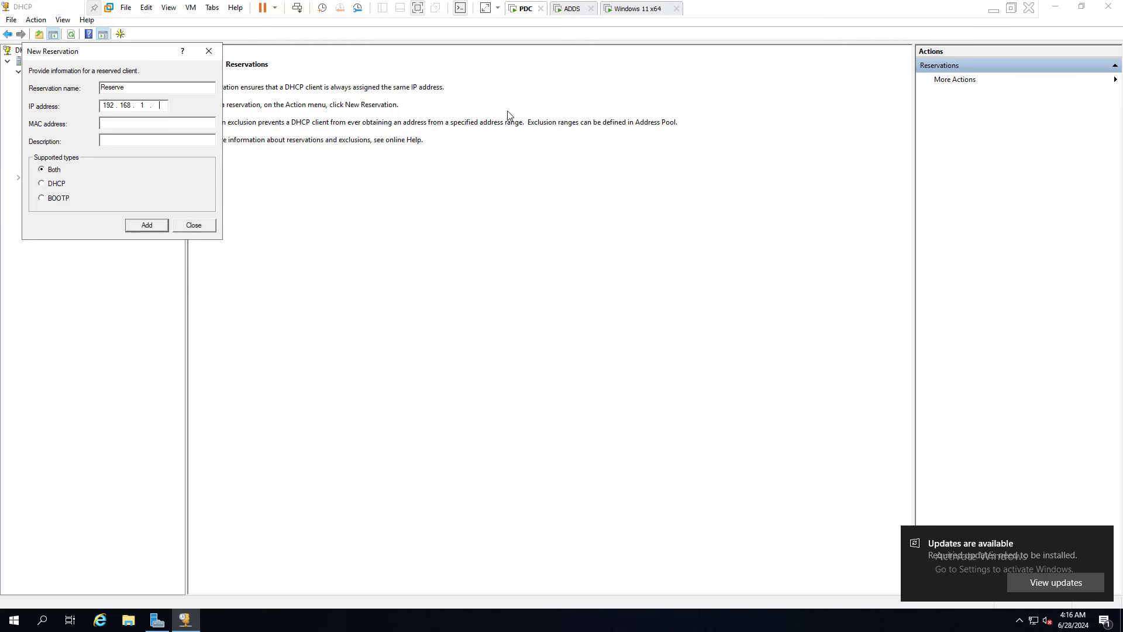
{"action": "left_click", "coordinate": [164, 124]}
{"action": "key", "text": "ctrl+v"}
{"action": "left_click", "coordinate": [146, 227]}
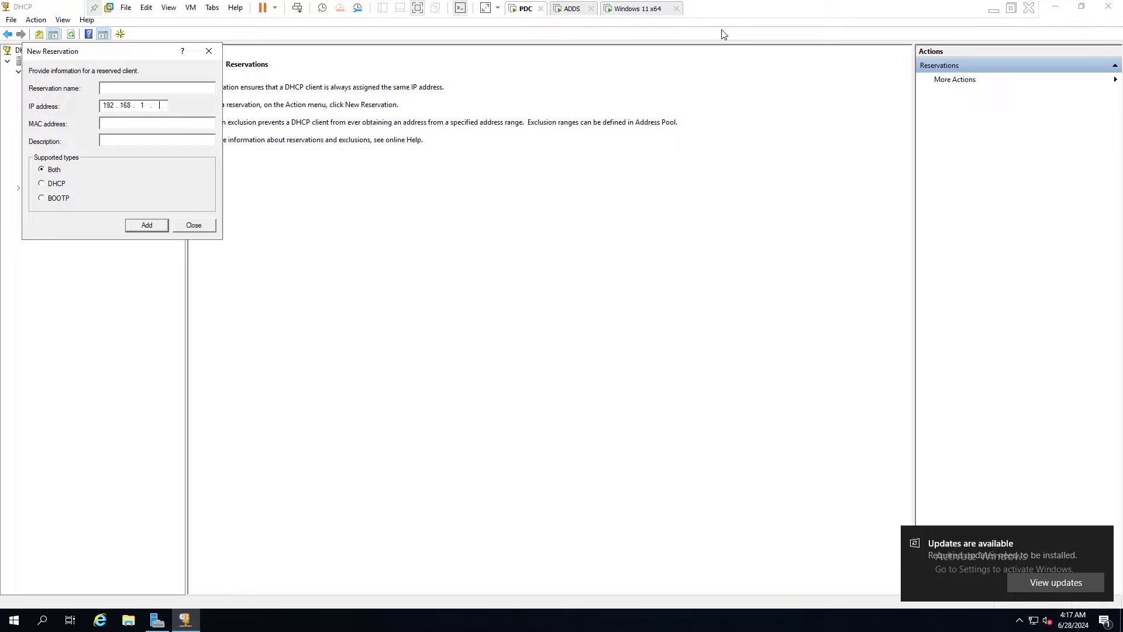
{"action": "left_click", "coordinate": [644, 12]}
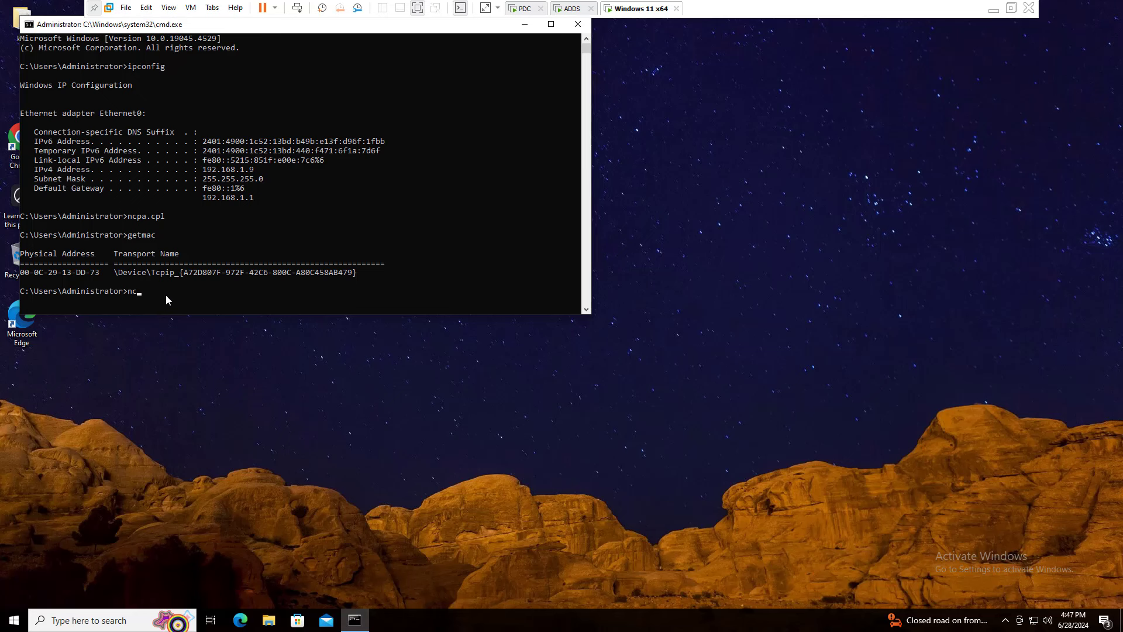
Reopen Network Connections and disable then re-enable the Ethernet0 adapter.
{"action": "type", "text": "pa.cpl"}
{"action": "key", "text": "Return"}
{"action": "right_click", "coordinate": [307, 204]}
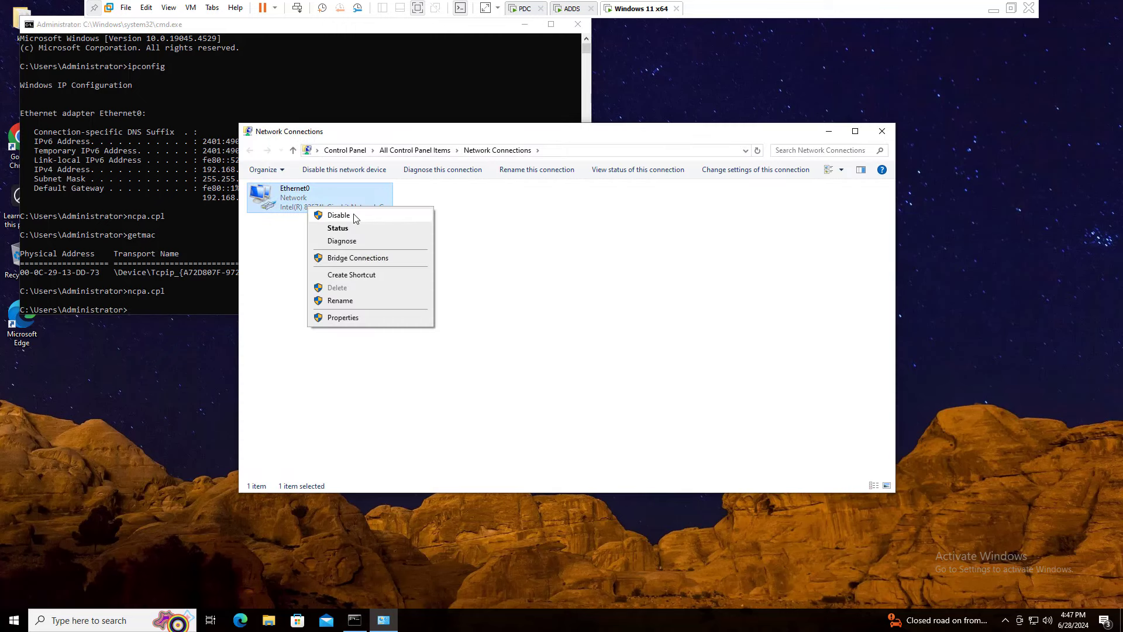
{"action": "left_click", "coordinate": [354, 216]}
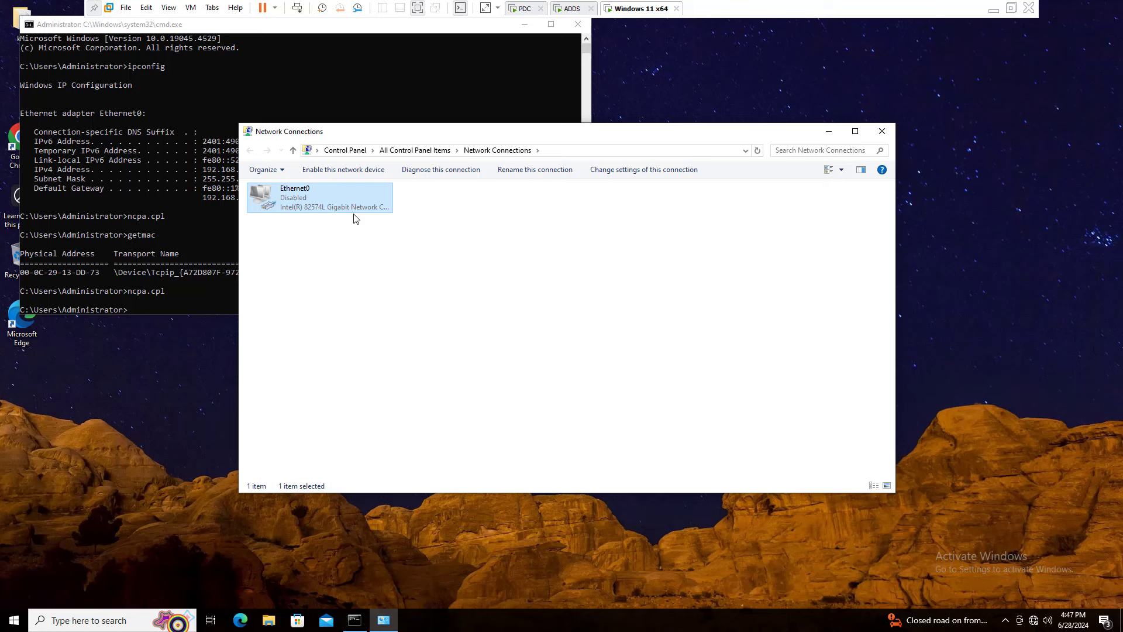
{"action": "right_click", "coordinate": [295, 205]}
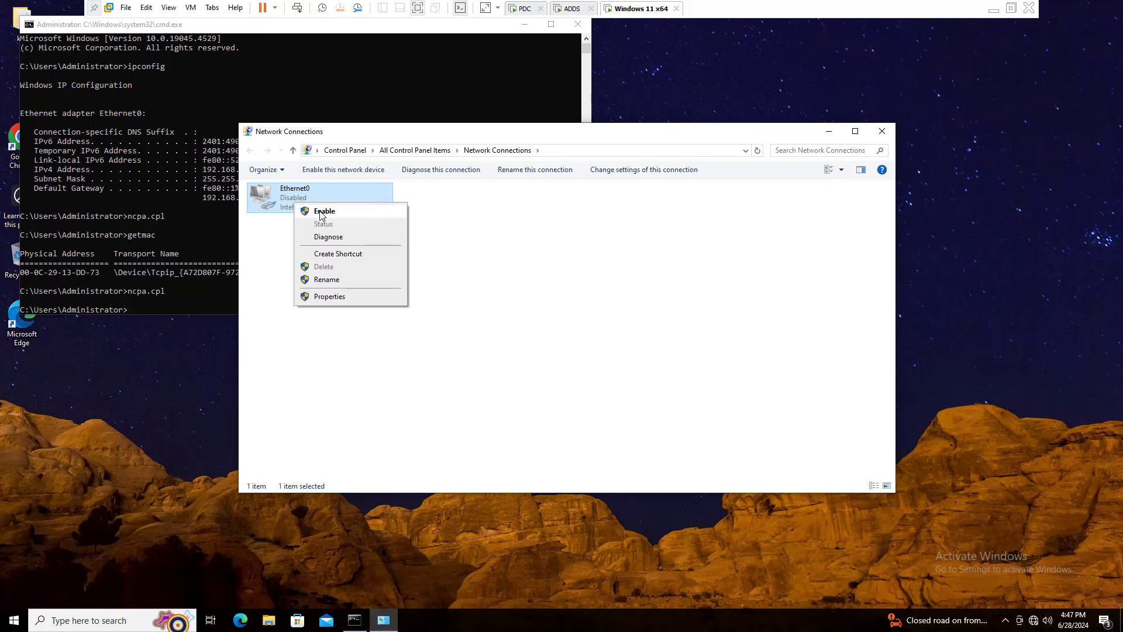
{"action": "left_click", "coordinate": [321, 214]}
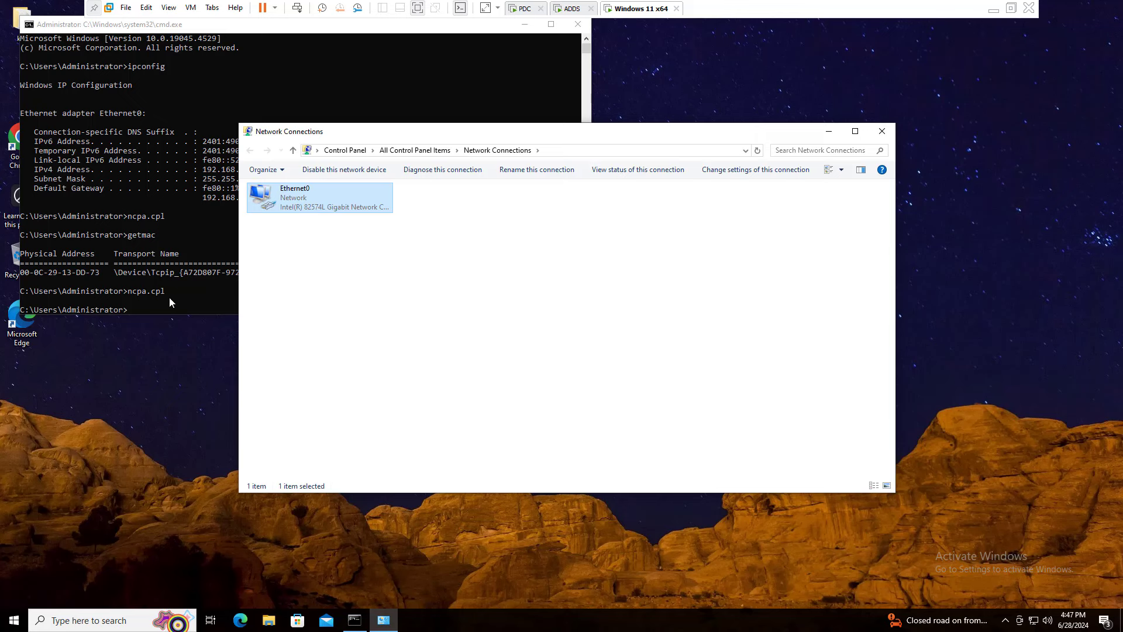
{"action": "scroll", "coordinate": [169, 269], "scroll_direction": "down", "scroll_amount": 4}
Run ipconfig /release followed by ipconfig /renew in Command Prompt.
{"action": "left_click", "coordinate": [170, 244]}
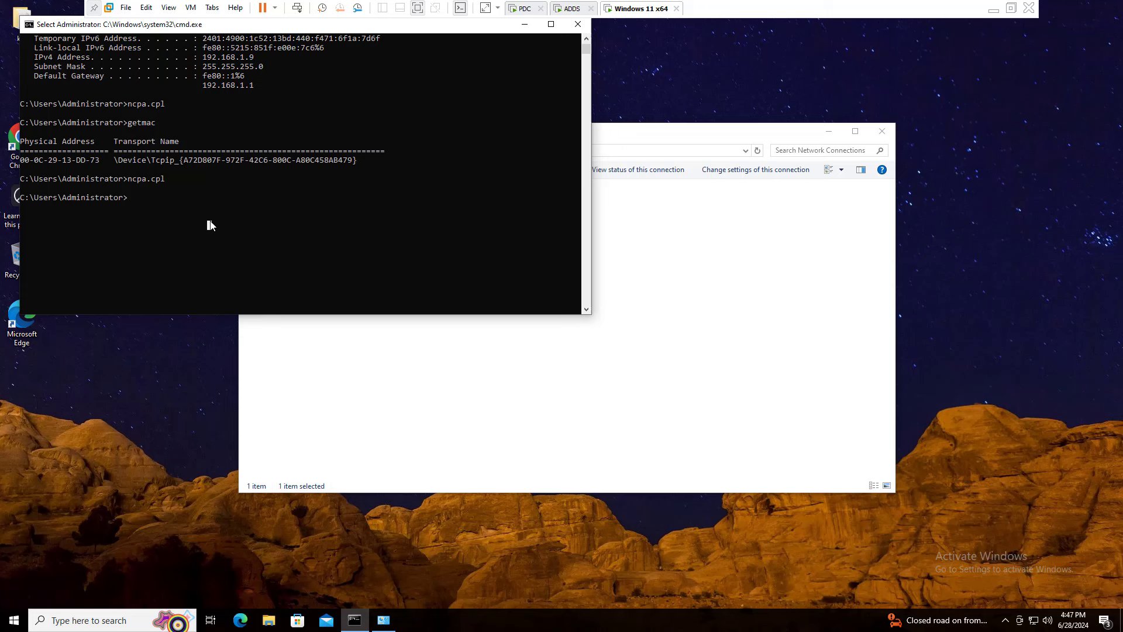
{"action": "type", "text": "ipconfig /re"}
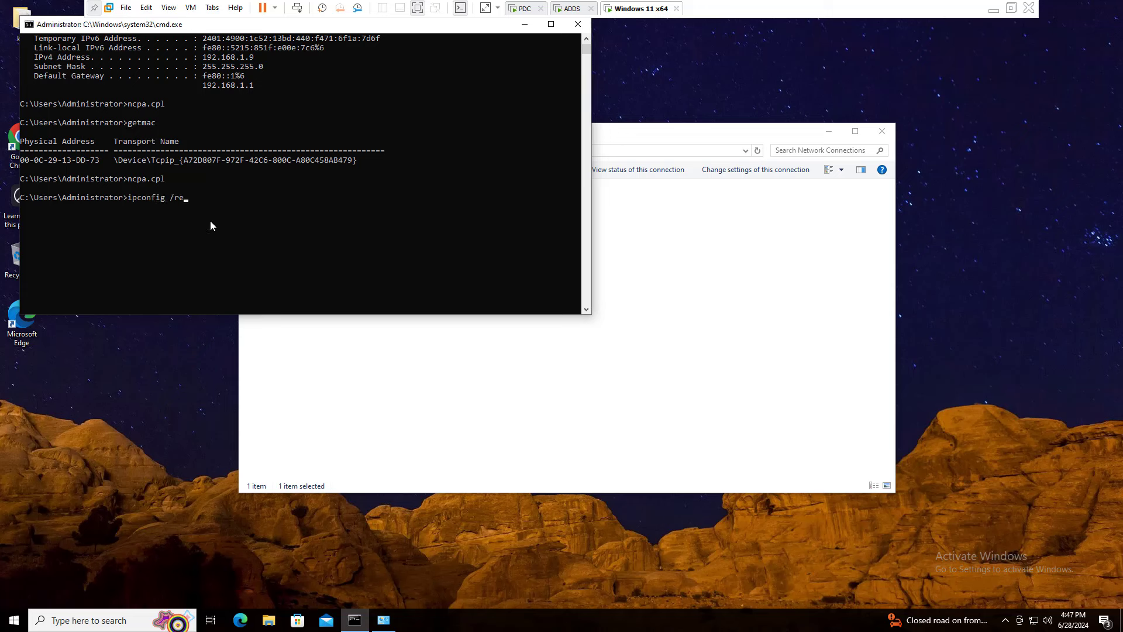
{"action": "type", "text": "lease"}
{"action": "key", "text": "Return"}
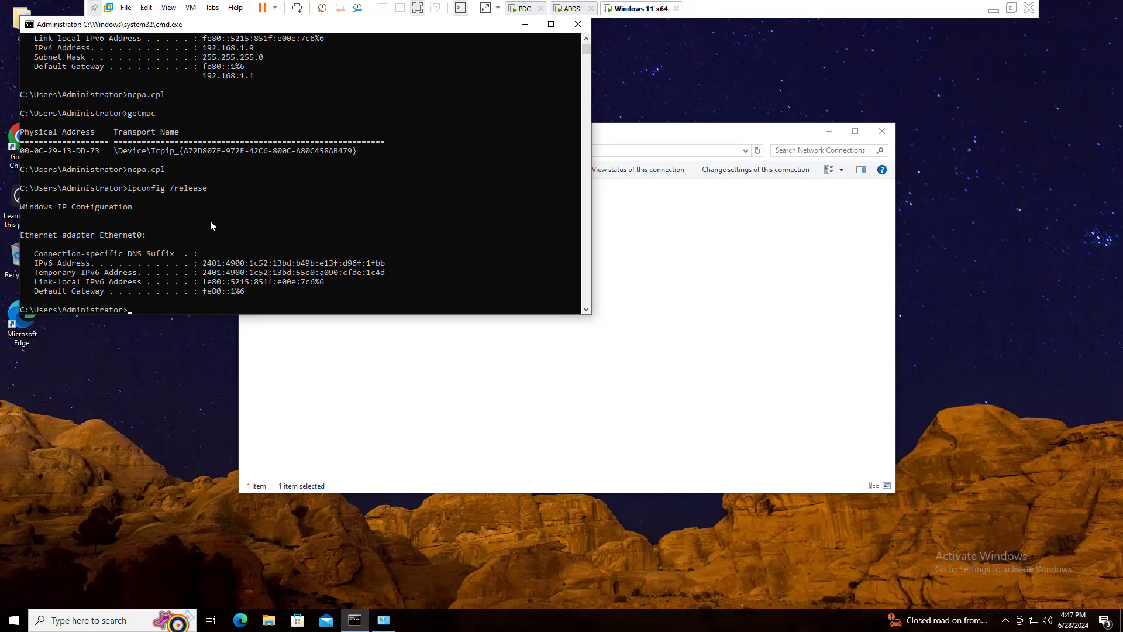
{"action": "key", "text": "Up"}
{"action": "key", "text": "BackSpace"}
{"action": "key", "text": "BackSpace"}
{"action": "key", "text": "BackSpace"}
{"action": "key", "text": "BackSpace"}
{"action": "key", "text": "BackSpace"}
{"action": "type", "text": "new"}
{"action": "key", "text": "Return"}
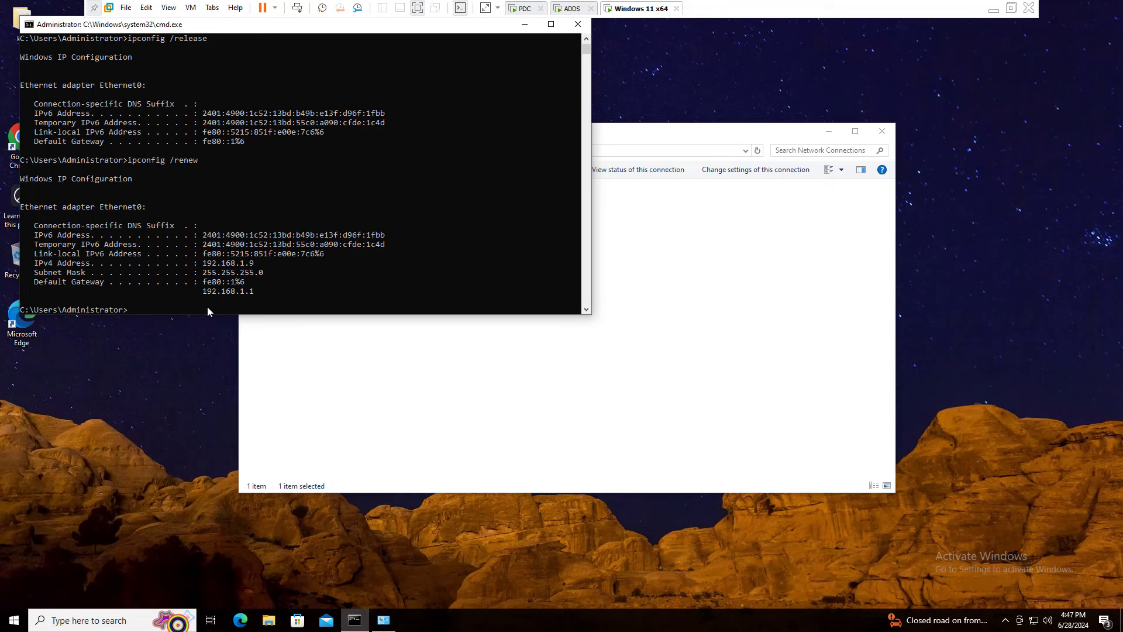
Disable and re-enable Ethernet0 once more.
{"action": "left_click", "coordinate": [491, 376]}
{"action": "right_click", "coordinate": [320, 207]}
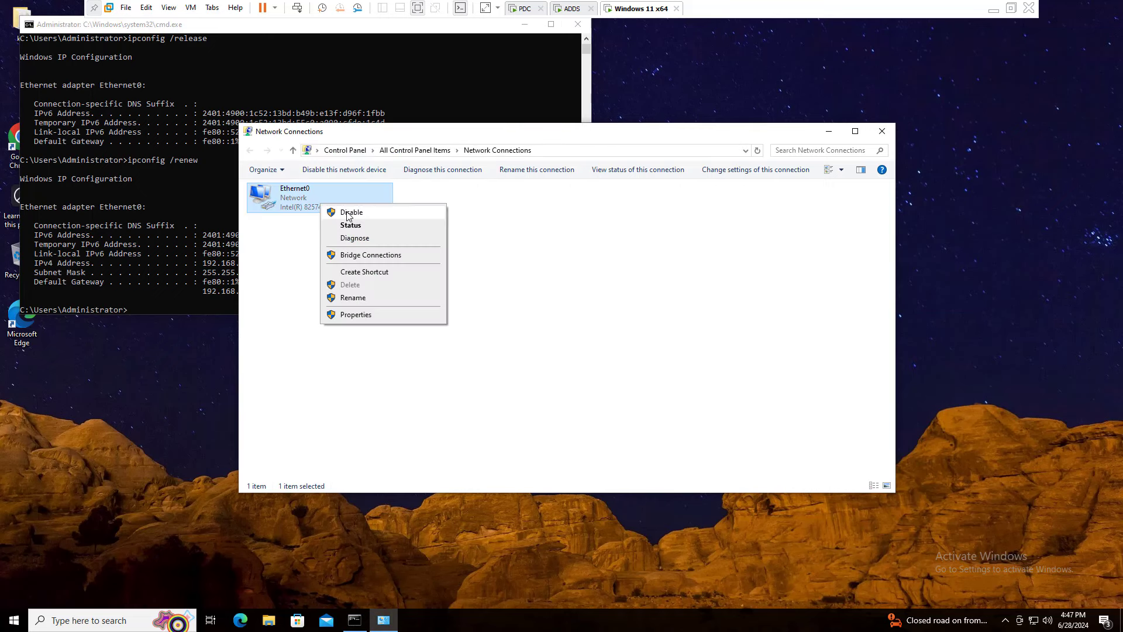
{"action": "left_click", "coordinate": [348, 213]}
{"action": "right_click", "coordinate": [321, 209]}
{"action": "left_click", "coordinate": [357, 217]}
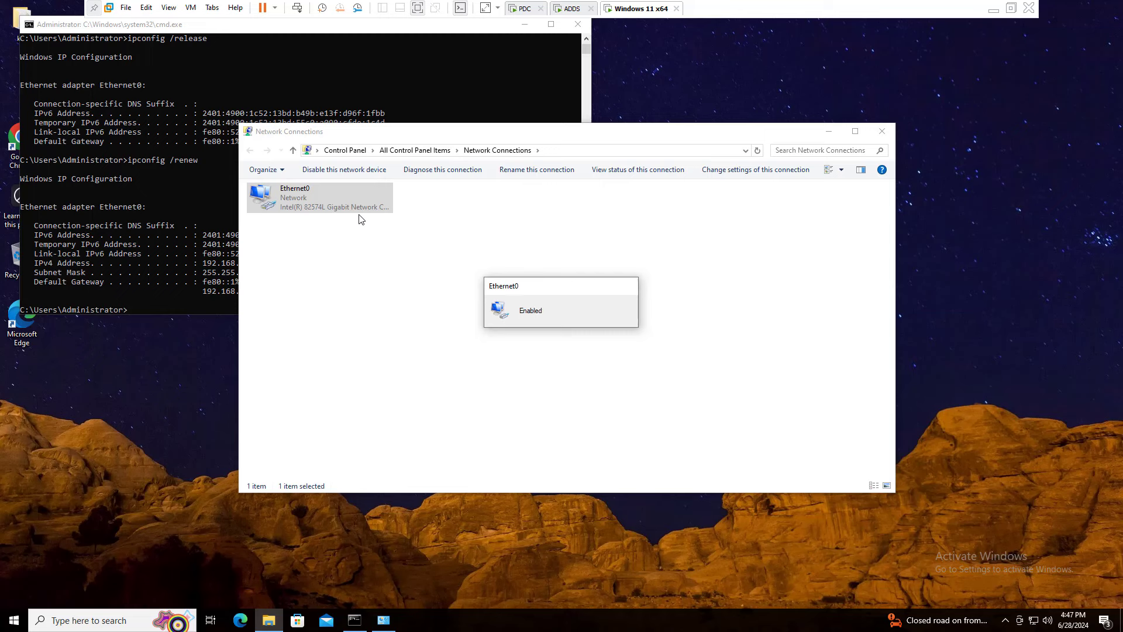
Check Ethernet0's status details, confirming lease 192.168.1.9 from DHCP server 192.168.1.1.
{"action": "right_click", "coordinate": [301, 199]}
{"action": "left_click", "coordinate": [322, 218]}
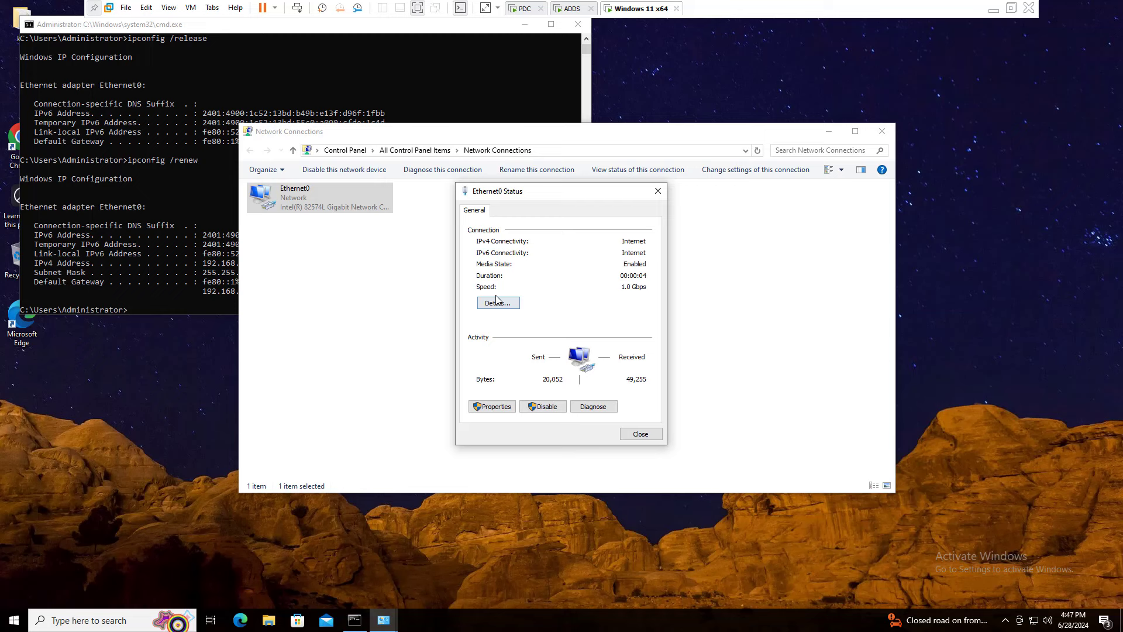
{"action": "double_click", "coordinate": [498, 304]}
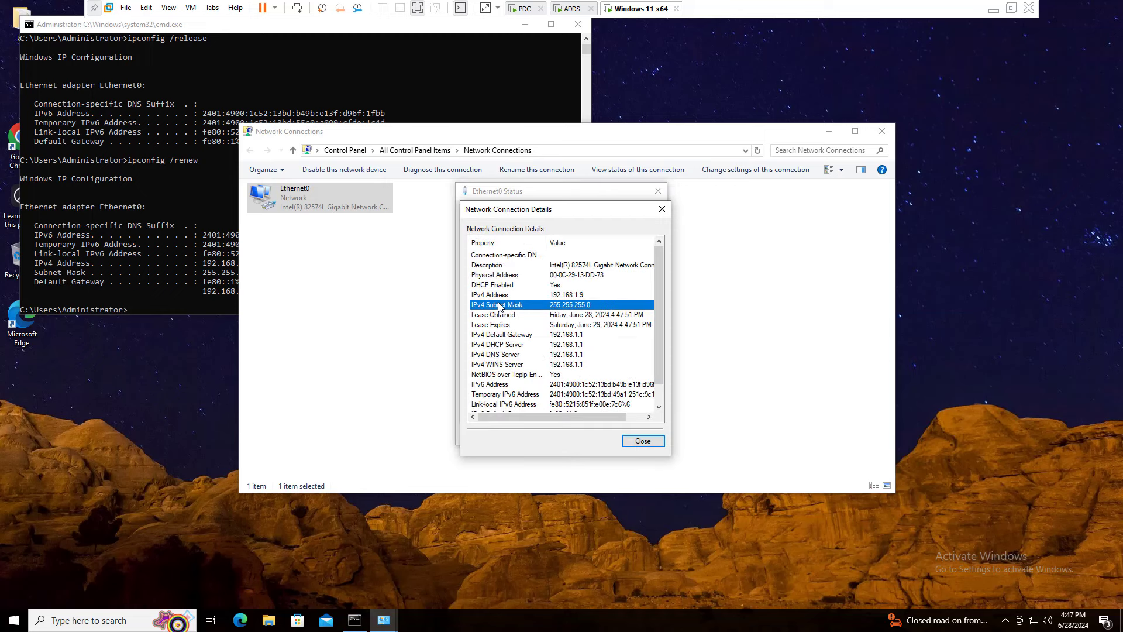
{"action": "left_click", "coordinate": [642, 439]}
{"action": "left_click", "coordinate": [640, 435]}
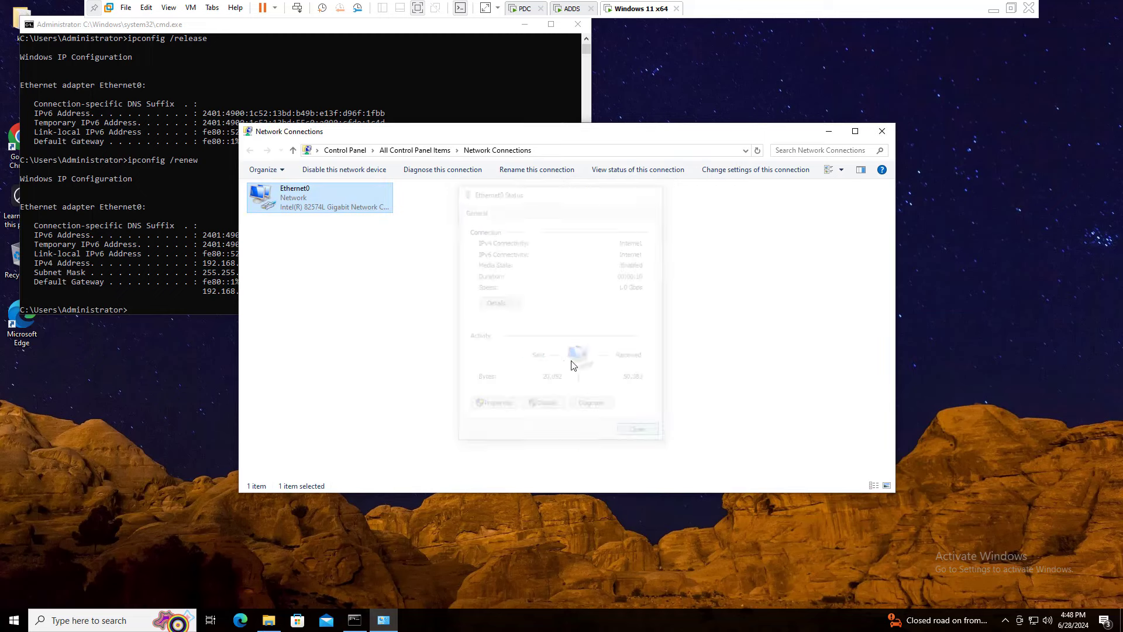
Switch Ethernet0's IPv4 settings to a manually set address with the default subnet mask.
{"action": "right_click", "coordinate": [298, 207]}
{"action": "left_click", "coordinate": [344, 320]}
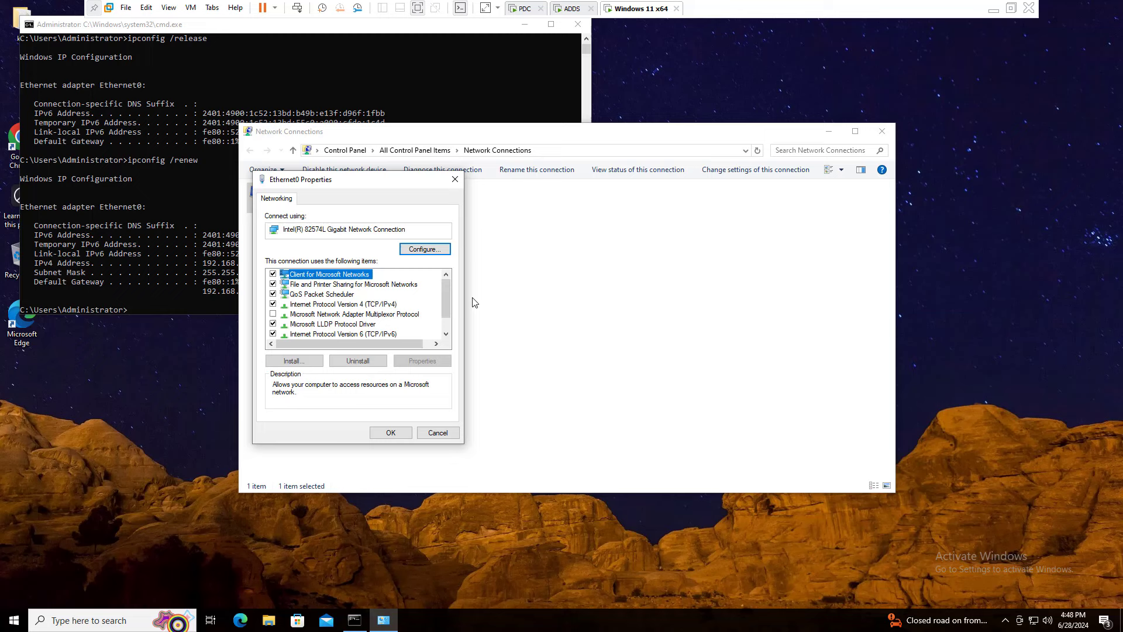
{"action": "double_click", "coordinate": [386, 305]}
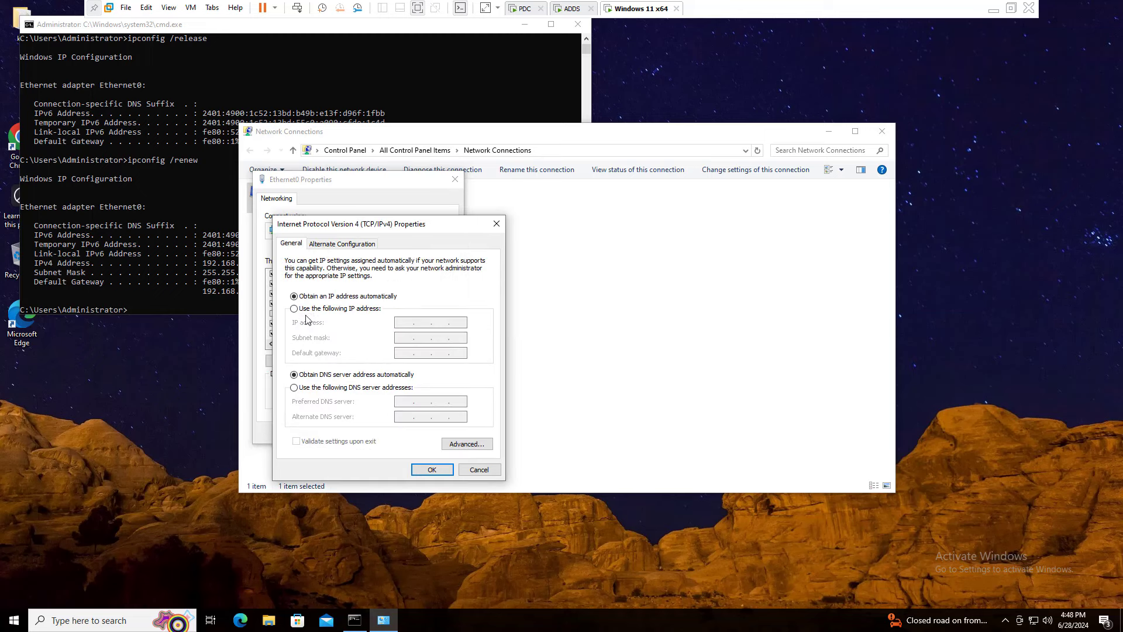
{"action": "left_click", "coordinate": [306, 310]}
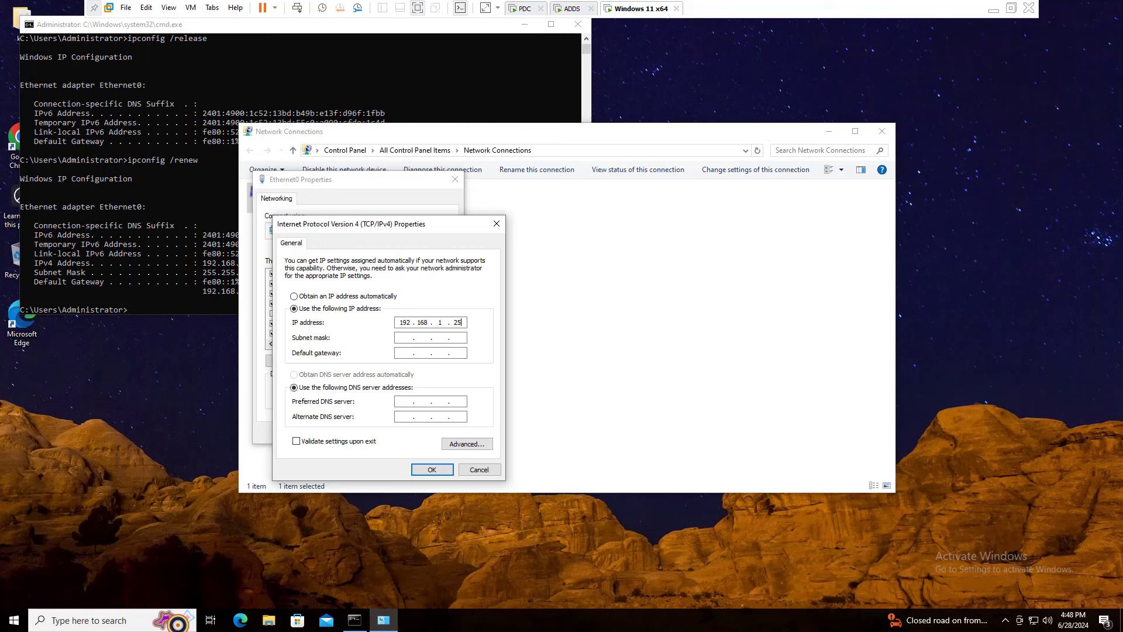
{"action": "key", "text": "Tab"}
{"action": "left_click", "coordinate": [431, 469]}
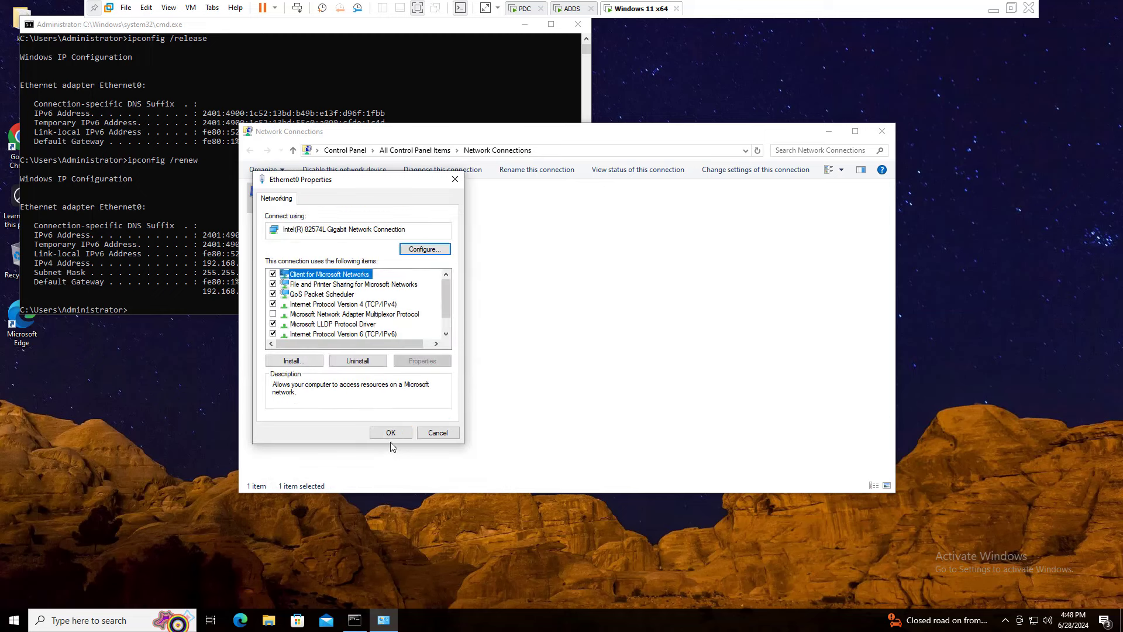
{"action": "left_click", "coordinate": [390, 433]}
Disable Ethernet0, refresh the connections list, and re-enable the adapter.
{"action": "right_click", "coordinate": [466, 264]}
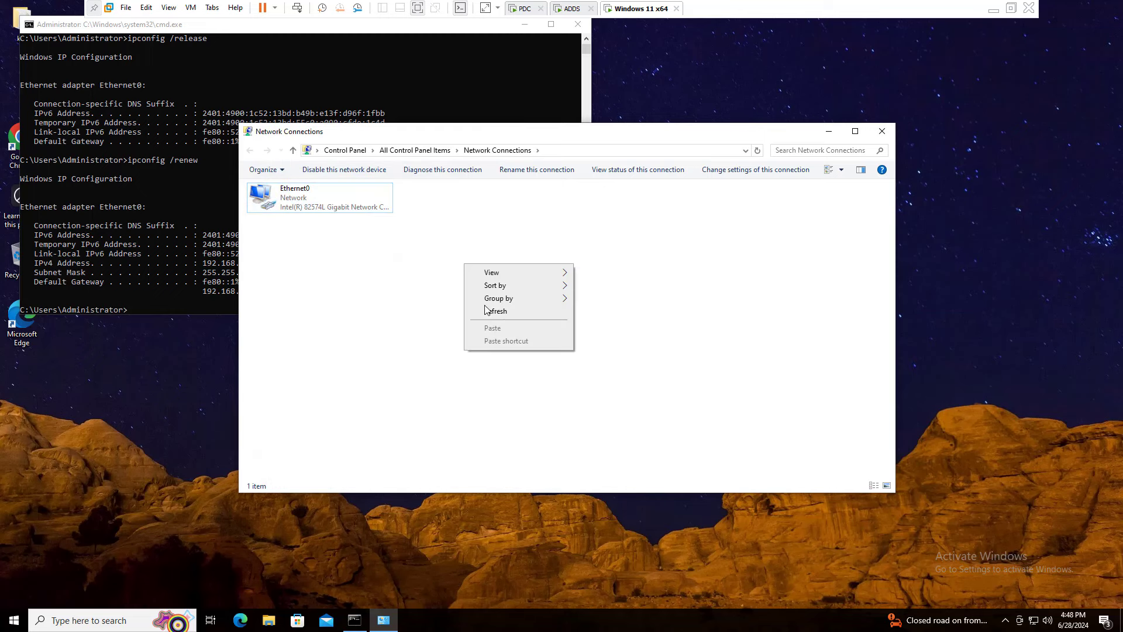
{"action": "left_click", "coordinate": [291, 210]}
{"action": "right_click", "coordinate": [290, 207]}
{"action": "left_click", "coordinate": [317, 218]}
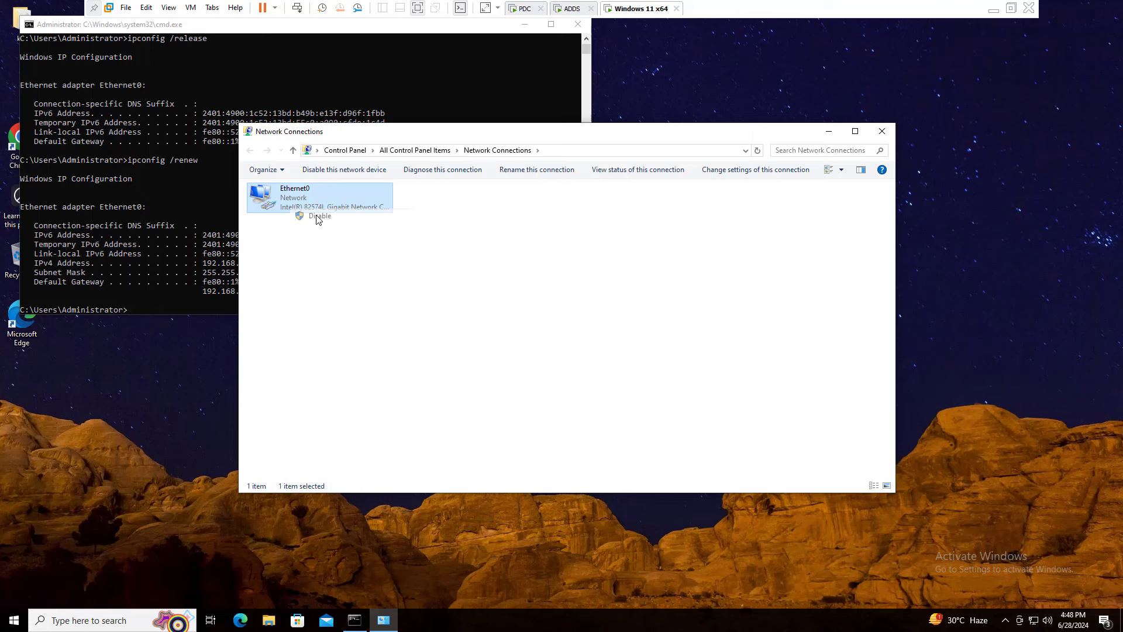
{"action": "left_click", "coordinate": [315, 244]}
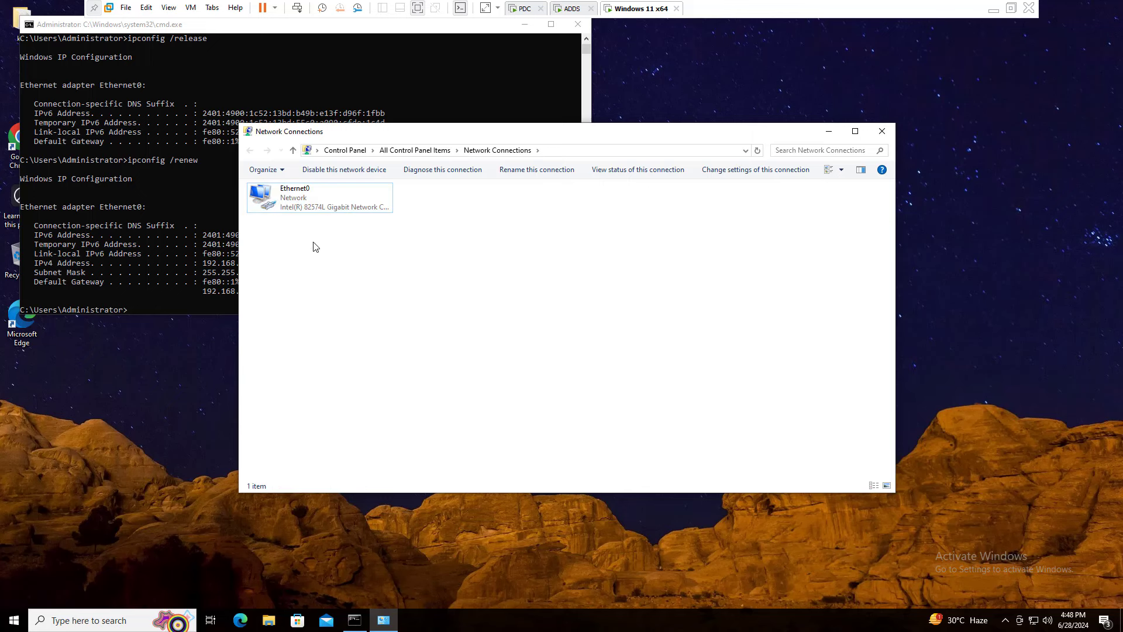
{"action": "right_click", "coordinate": [275, 186]}
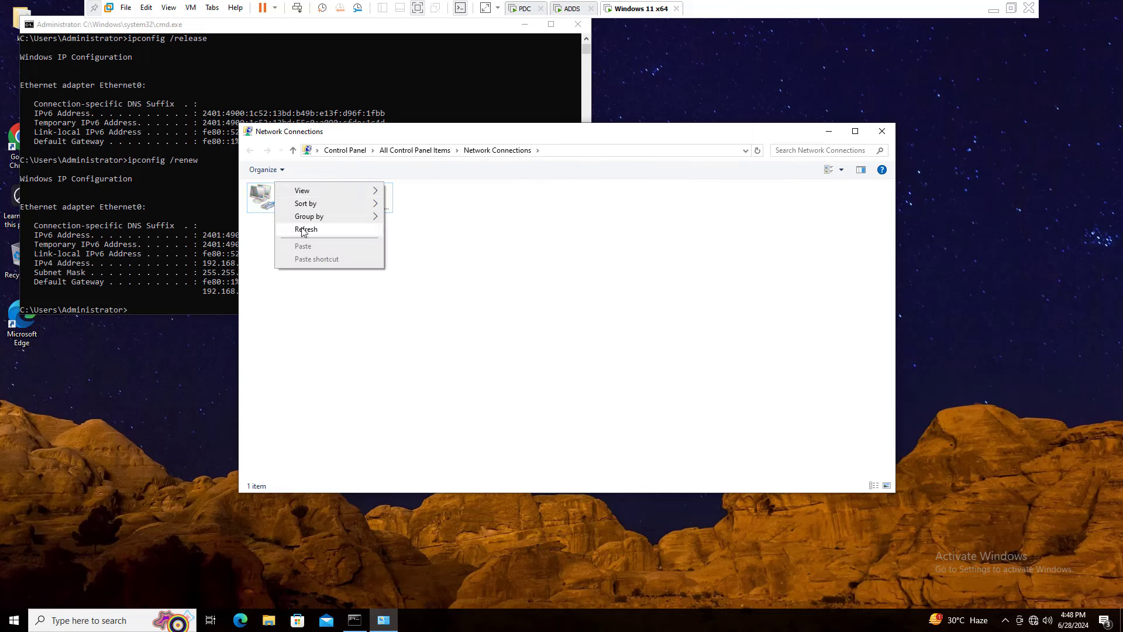
{"action": "left_click", "coordinate": [301, 229]}
{"action": "right_click", "coordinate": [285, 191]}
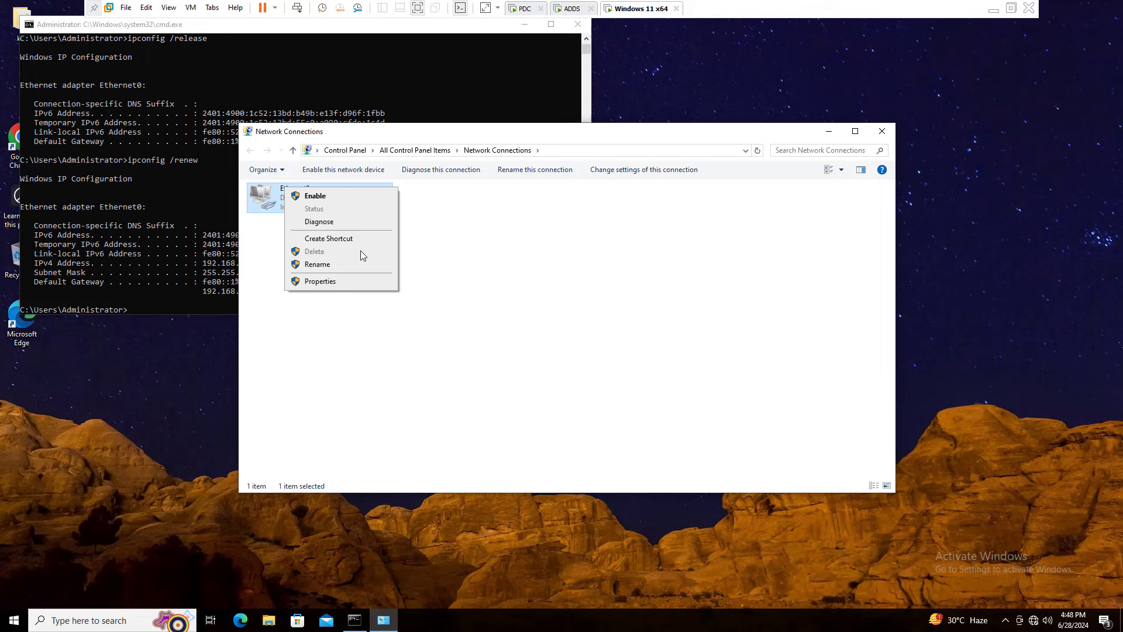
{"action": "left_click", "coordinate": [307, 194]}
Set Ethernet0's IPv4 back to obtaining IP and DNS addresses automatically.
{"action": "right_click", "coordinate": [297, 188]}
{"action": "left_click", "coordinate": [328, 300]}
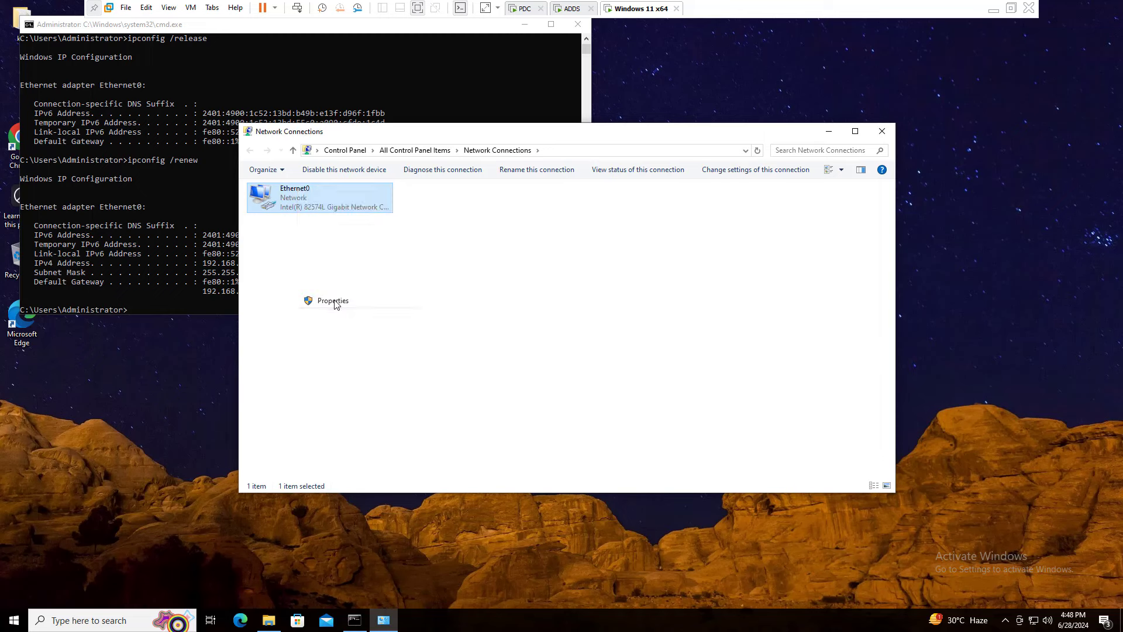
{"action": "double_click", "coordinate": [321, 304]}
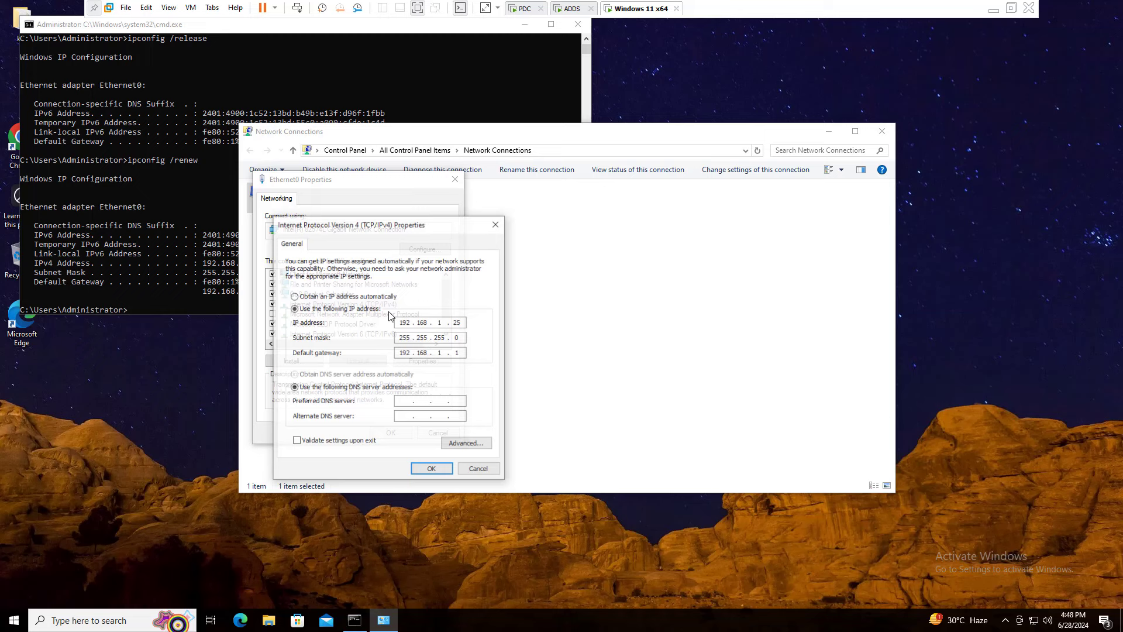
{"action": "left_click", "coordinate": [321, 296]}
{"action": "left_click", "coordinate": [316, 375]}
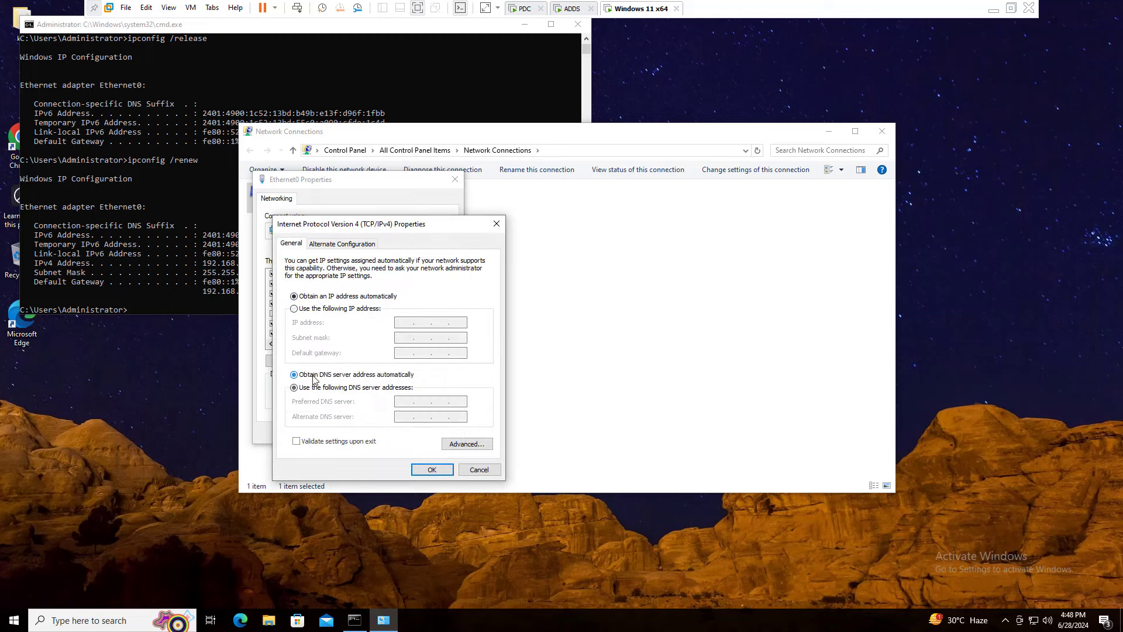
{"action": "left_click", "coordinate": [431, 470]}
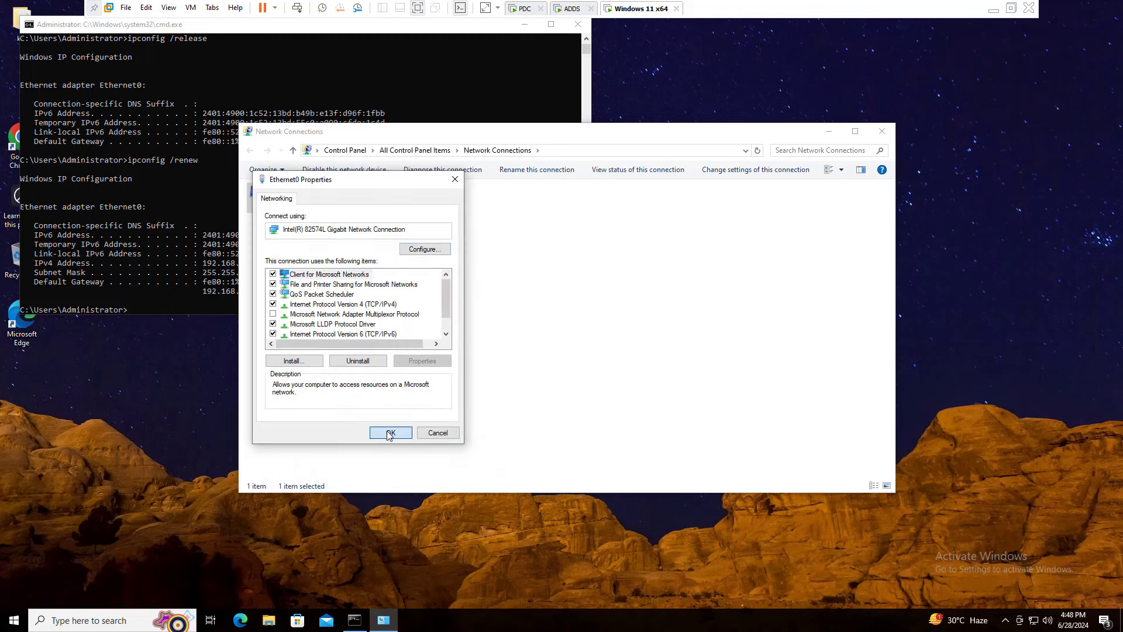
{"action": "left_click", "coordinate": [389, 435]}
Verify in Ethernet0's status details that it now holds 192.168.1.150.
{"action": "right_click", "coordinate": [300, 201]}
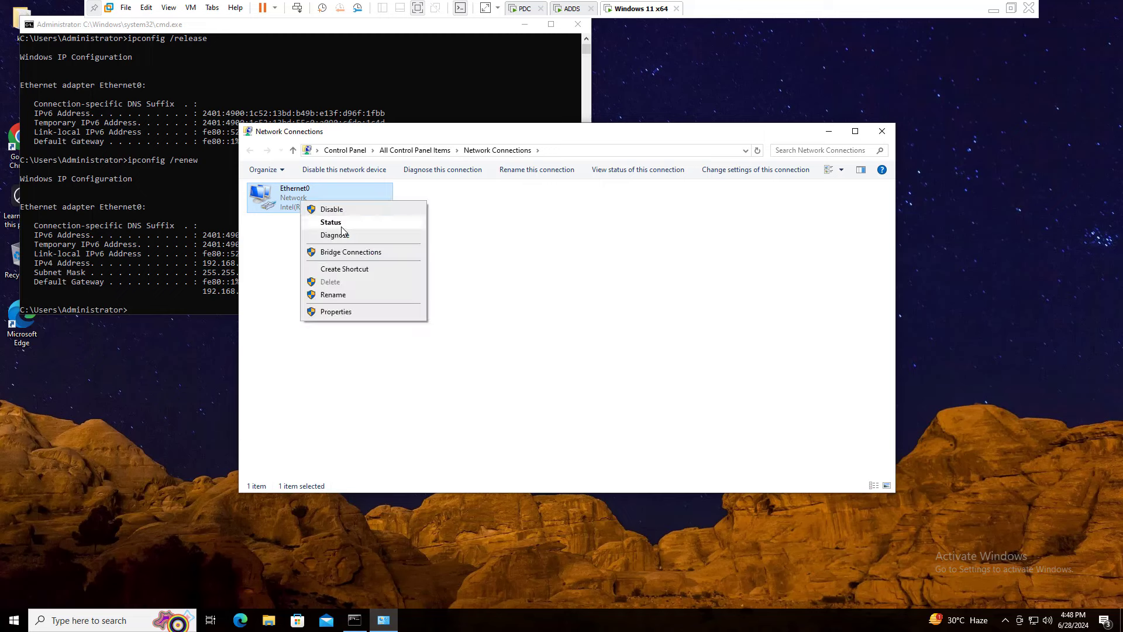
{"action": "left_click", "coordinate": [343, 229]}
{"action": "left_click", "coordinate": [503, 304]}
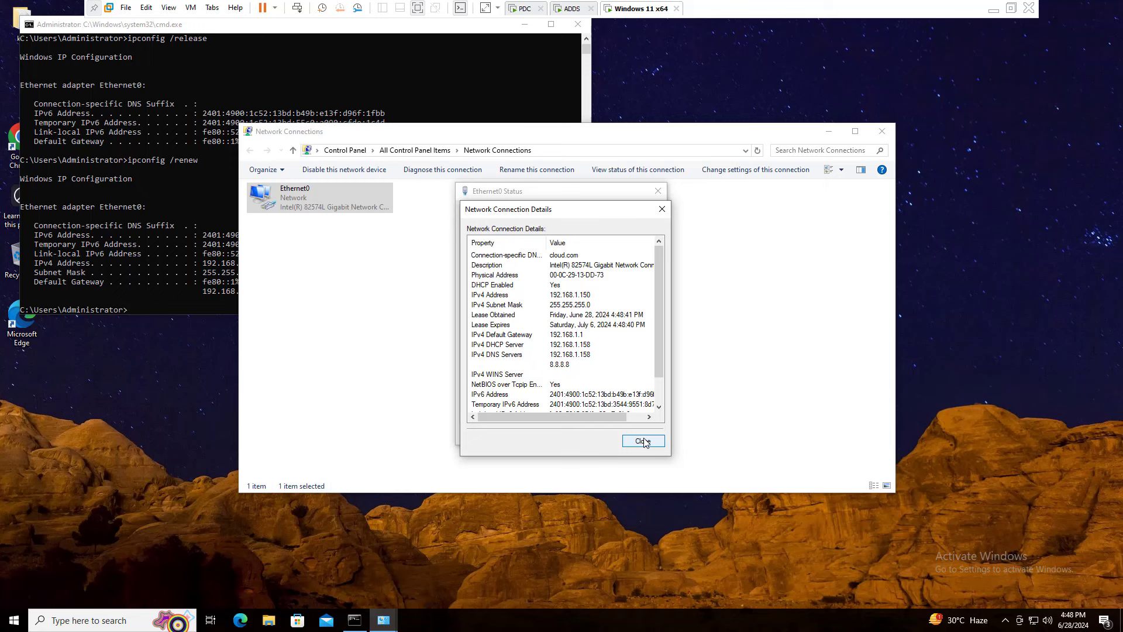
{"action": "left_click", "coordinate": [643, 440]}
{"action": "left_click", "coordinate": [658, 191]}
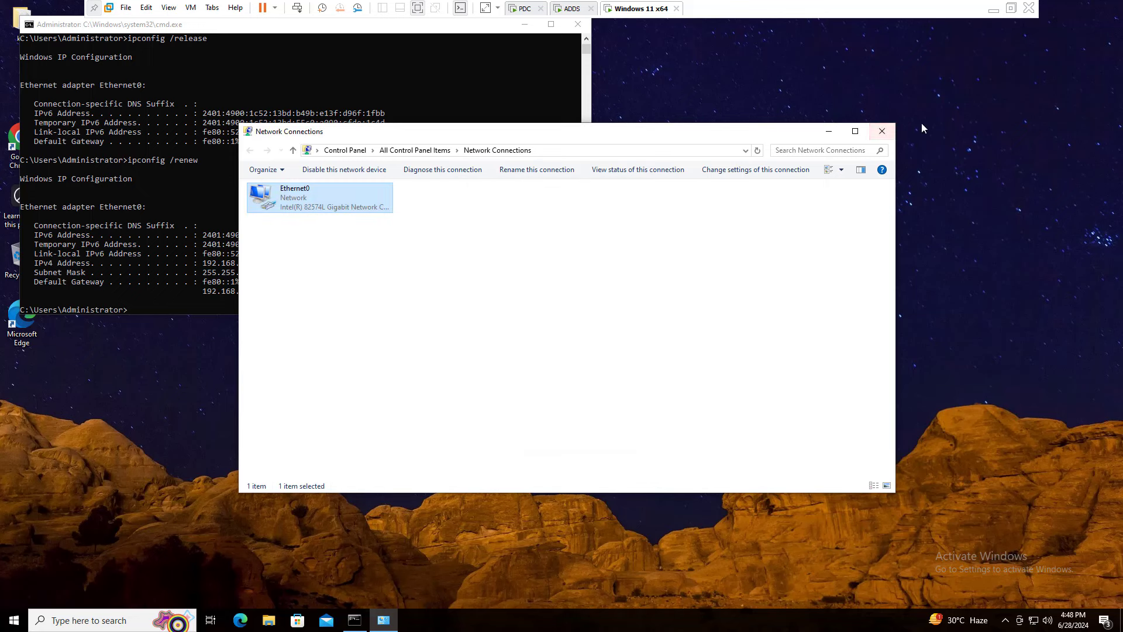
Close Network Connections and rerun ipconfig to show the new 192.168.1.150 address.
{"action": "left_click", "coordinate": [881, 131]}
{"action": "scroll", "coordinate": [234, 289], "scroll_direction": "down", "scroll_amount": 4}
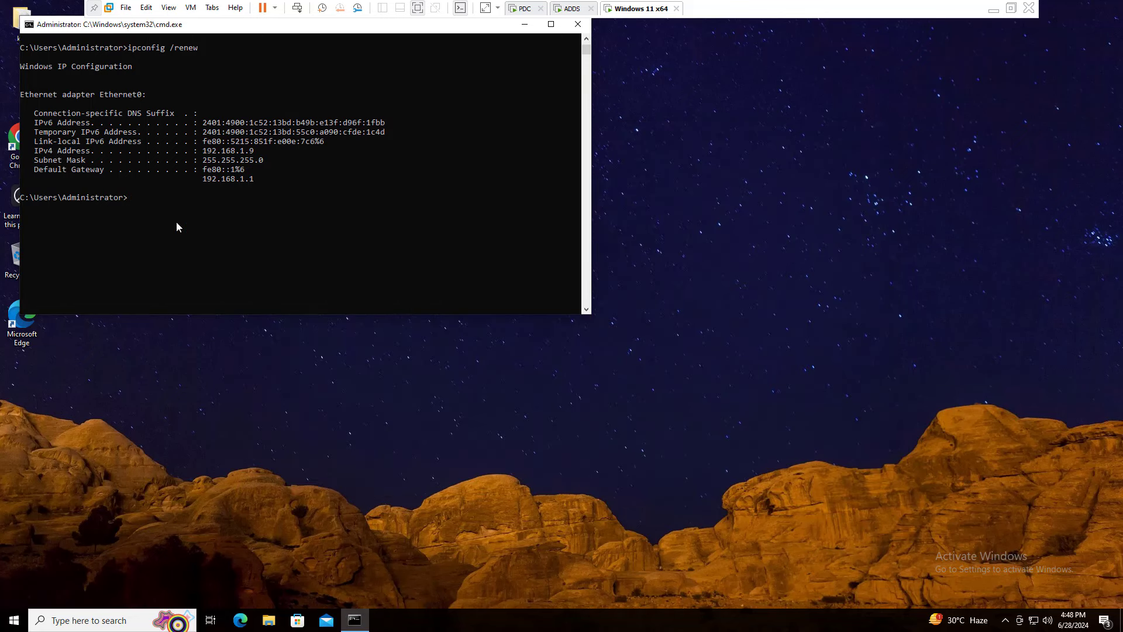
{"action": "key", "text": "Up"}
{"action": "key", "text": "Return"}
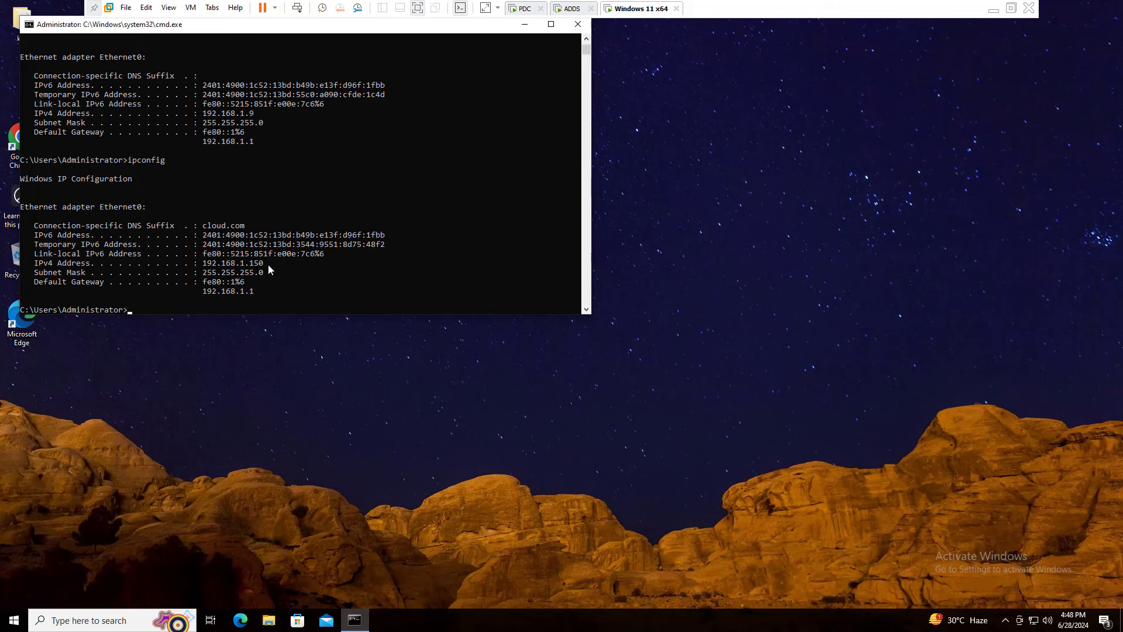
{"action": "left_click_drag", "start_coordinate": [268, 265], "coordinate": [148, 279]}
{"action": "left_click", "coordinate": [143, 300]}
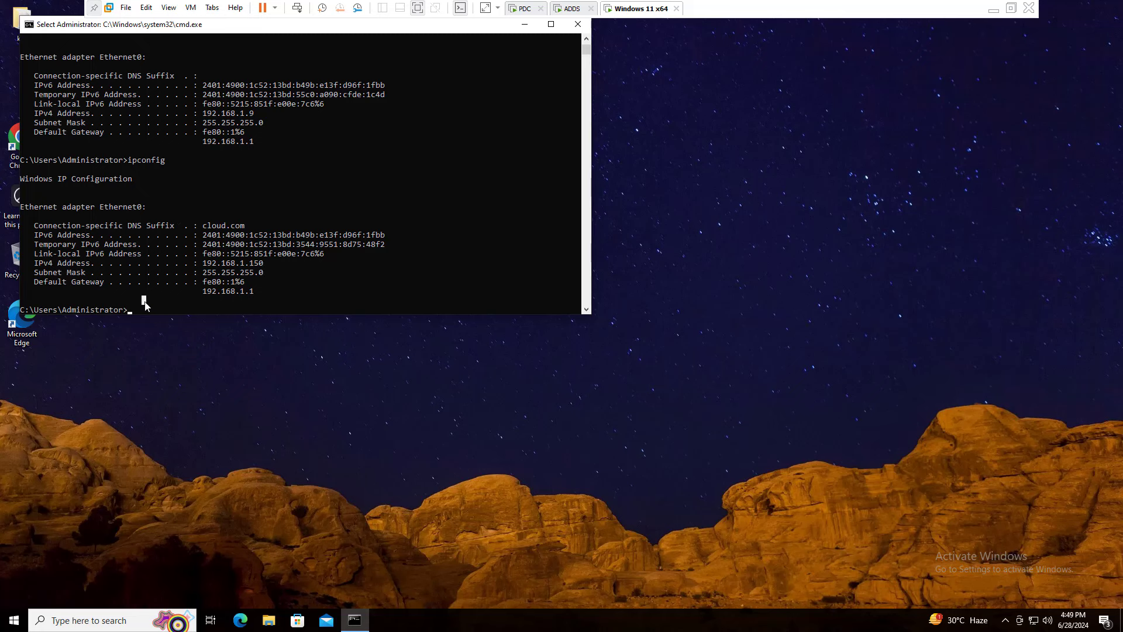
Run ipconfig /all to list the client's full IP configuration.
{"action": "key", "text": "Up"}
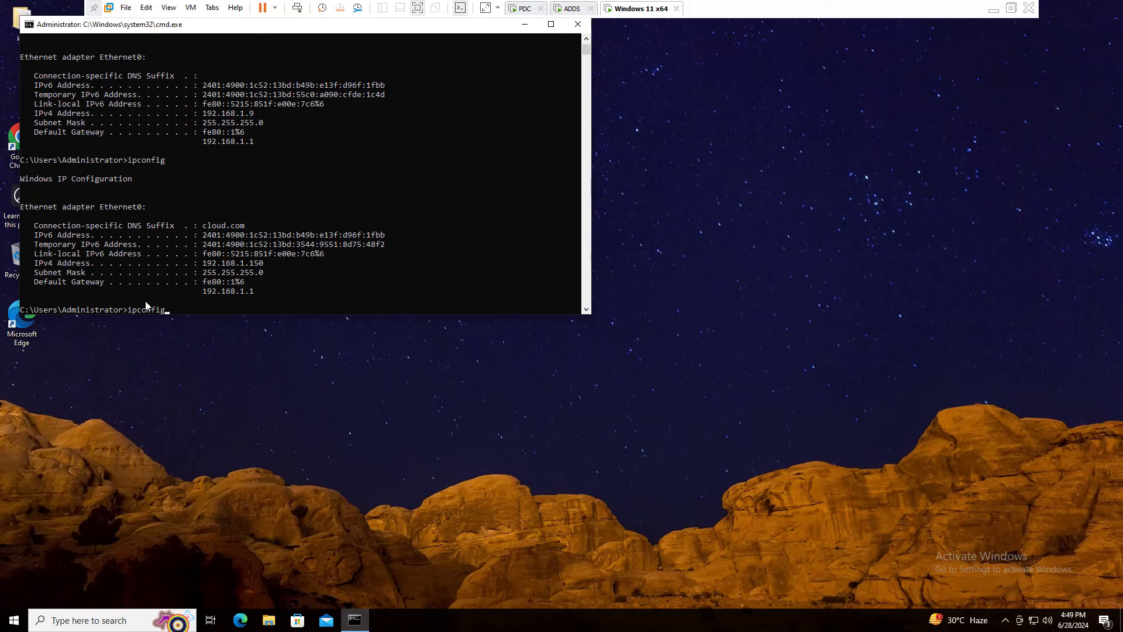
{"action": "type", "text": "/all"}
{"action": "key", "text": "Return"}
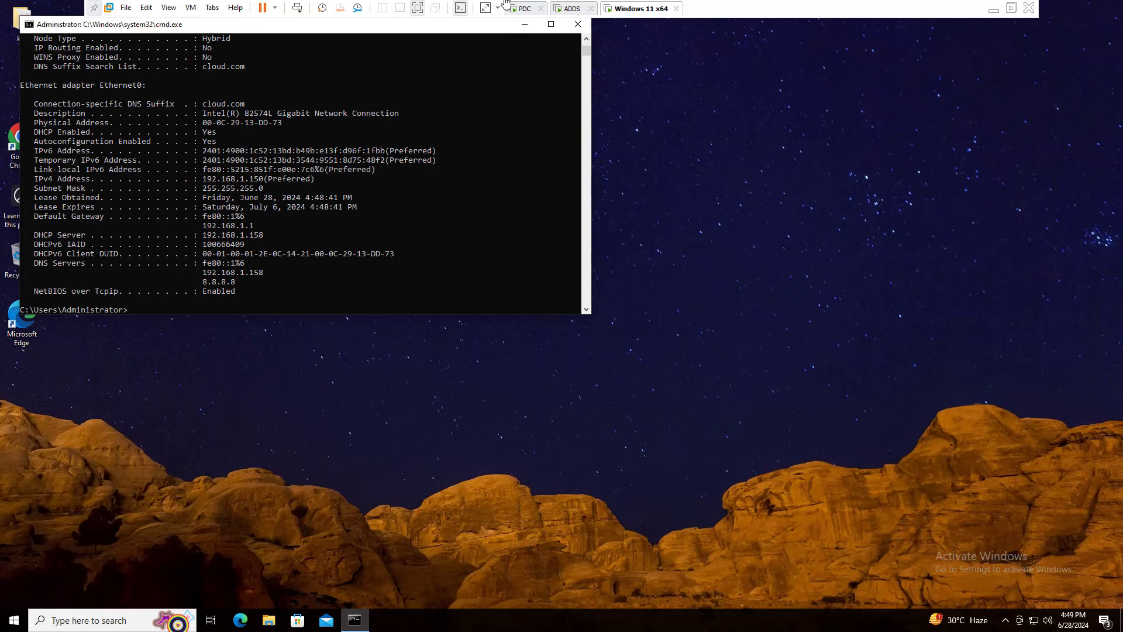
{"action": "scroll", "coordinate": [170, 173], "scroll_direction": "up", "scroll_amount": 1}
{"action": "scroll", "coordinate": [176, 176], "scroll_direction": "up", "scroll_amount": 6}
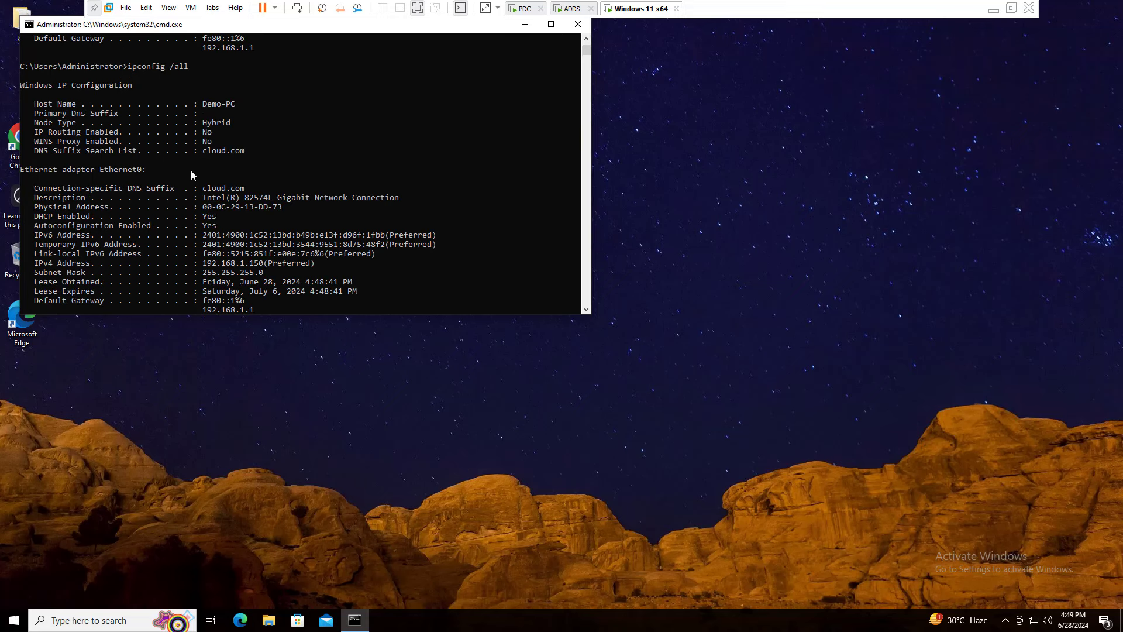
Highlight the Hybrid node type, DHCP server 192.168.1.158 and DNS server 192.168.1.158 entries.
{"action": "left_click", "coordinate": [268, 136]}
{"action": "left_click_drag", "start_coordinate": [268, 136], "coordinate": [215, 132]}
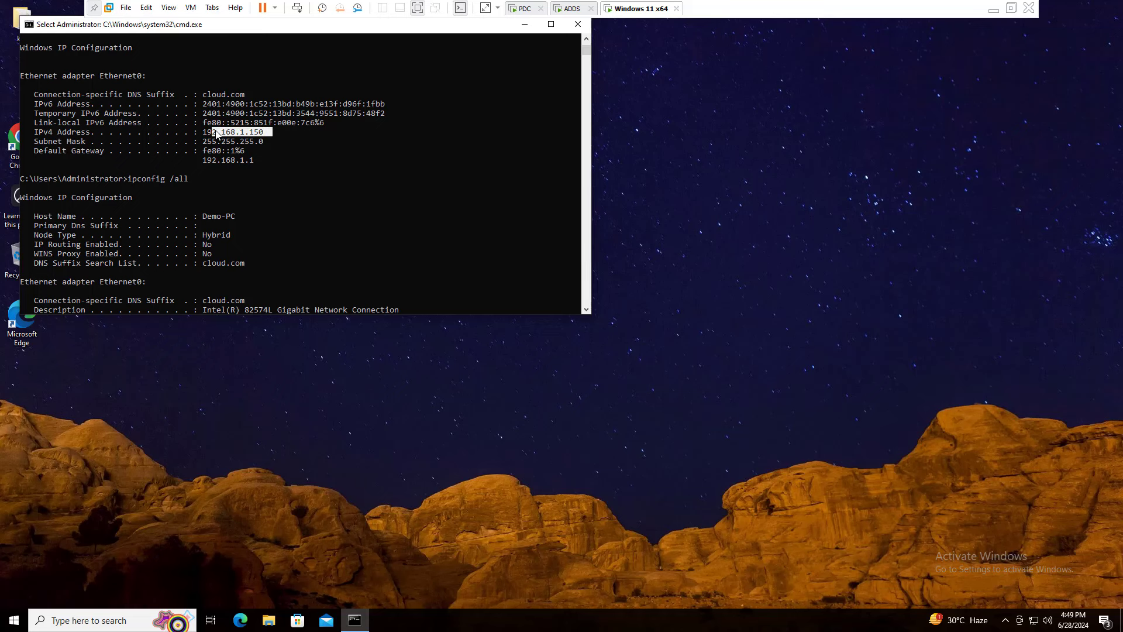
{"action": "scroll", "coordinate": [214, 223], "scroll_direction": "down", "scroll_amount": 2}
{"action": "left_click", "coordinate": [236, 178]}
{"action": "mouse_move", "coordinate": [223, 181]}
{"action": "left_mouse_down"}
{"action": "mouse_move", "coordinate": [204, 156]}
{"action": "mouse_move", "coordinate": [209, 180]}
{"action": "left_mouse_up"}
{"action": "scroll", "coordinate": [230, 184], "scroll_direction": "down", "scroll_amount": 1}
{"action": "scroll", "coordinate": [241, 209], "scroll_direction": "down", "scroll_amount": 5}
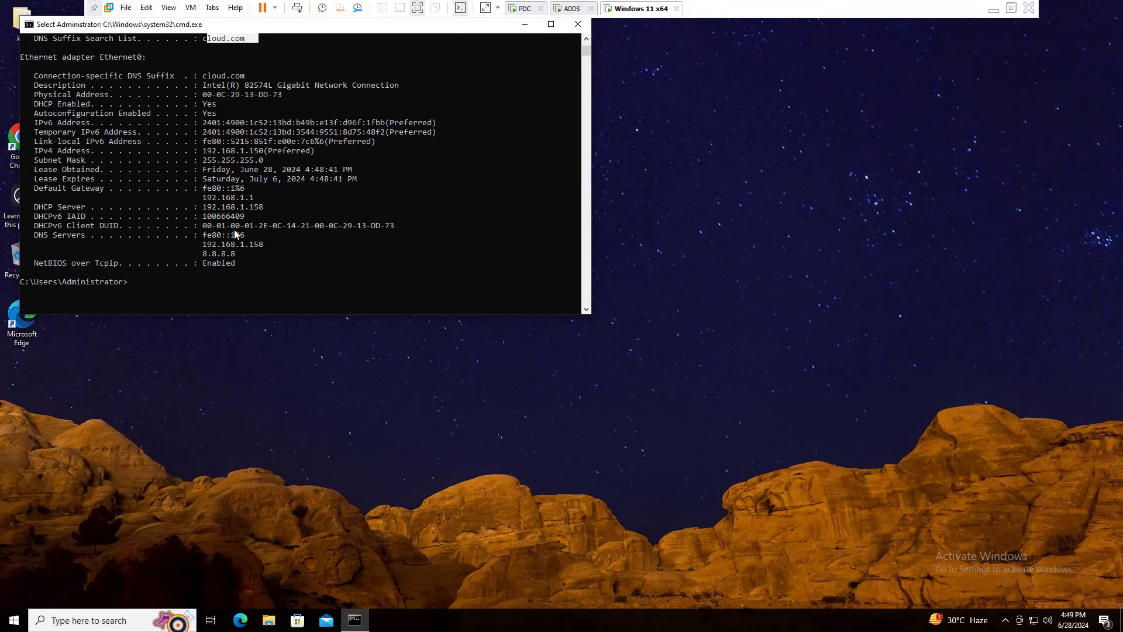
{"action": "left_click_drag", "start_coordinate": [264, 205], "coordinate": [49, 207]}
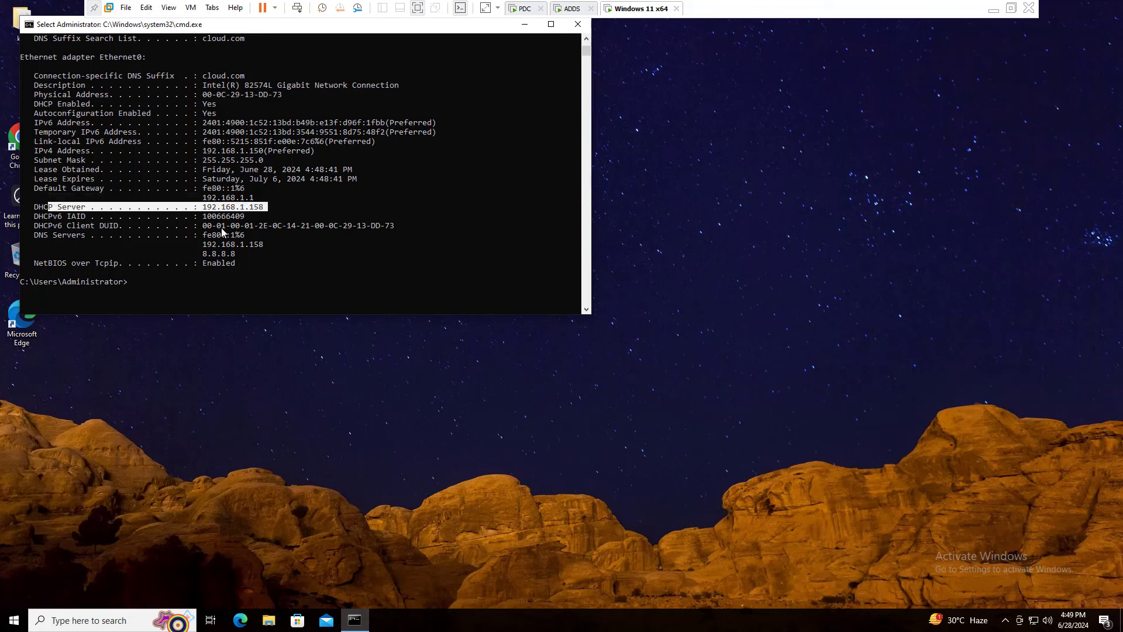
{"action": "left_click_drag", "start_coordinate": [272, 245], "coordinate": [199, 245]}
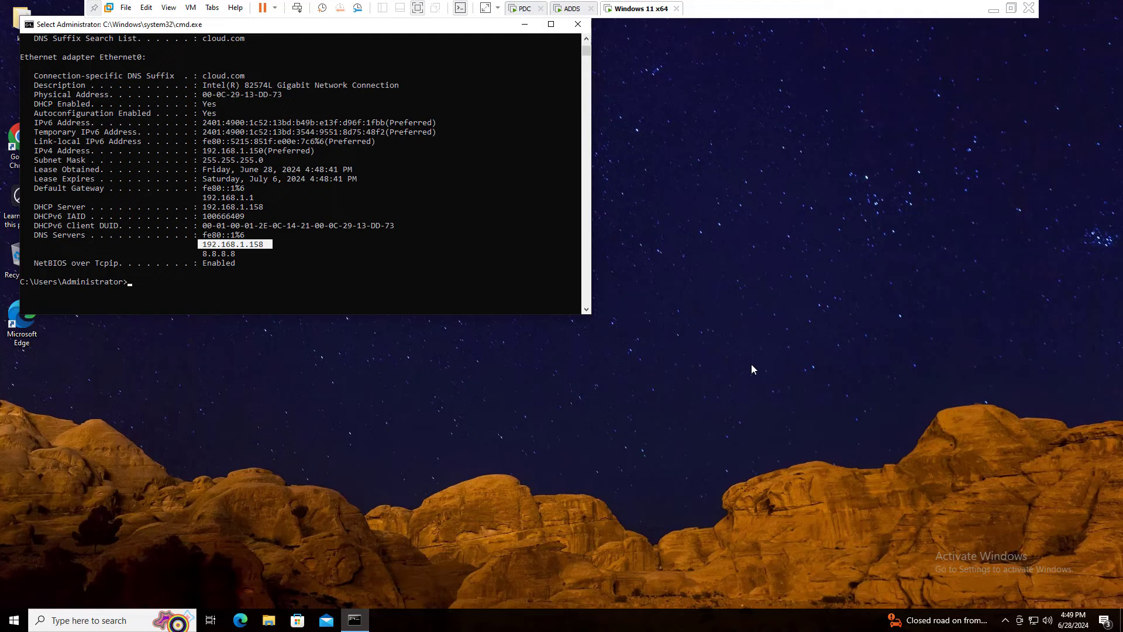
Close the New Reservation form on the PDC server and return to the ADDS server.
{"action": "left_click", "coordinate": [570, 9]}
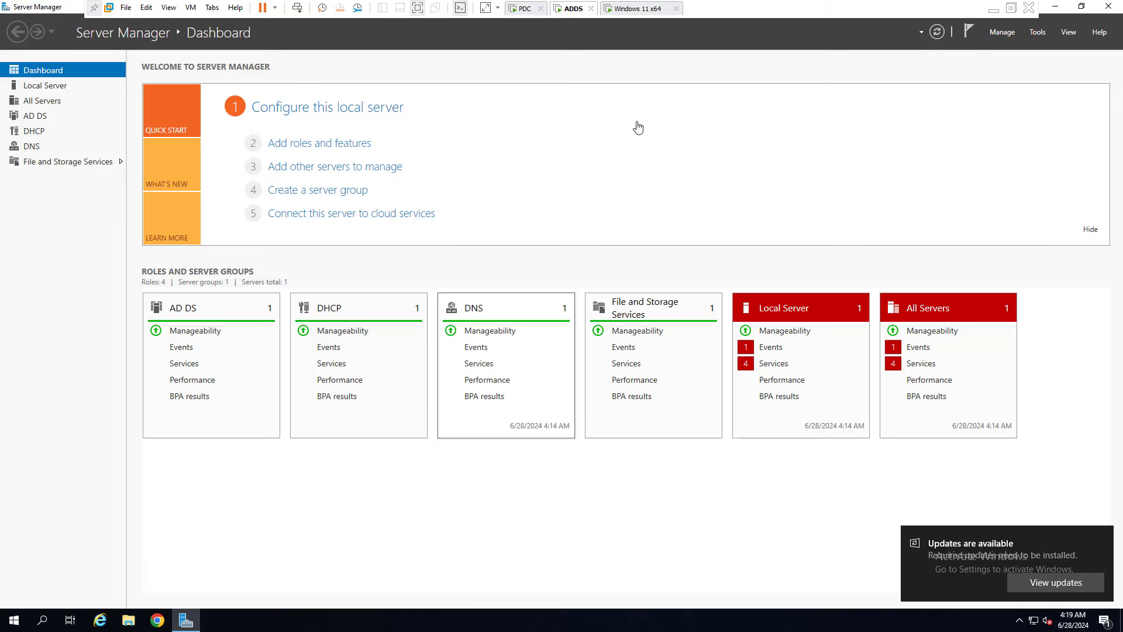
{"action": "left_click", "coordinate": [525, 9]}
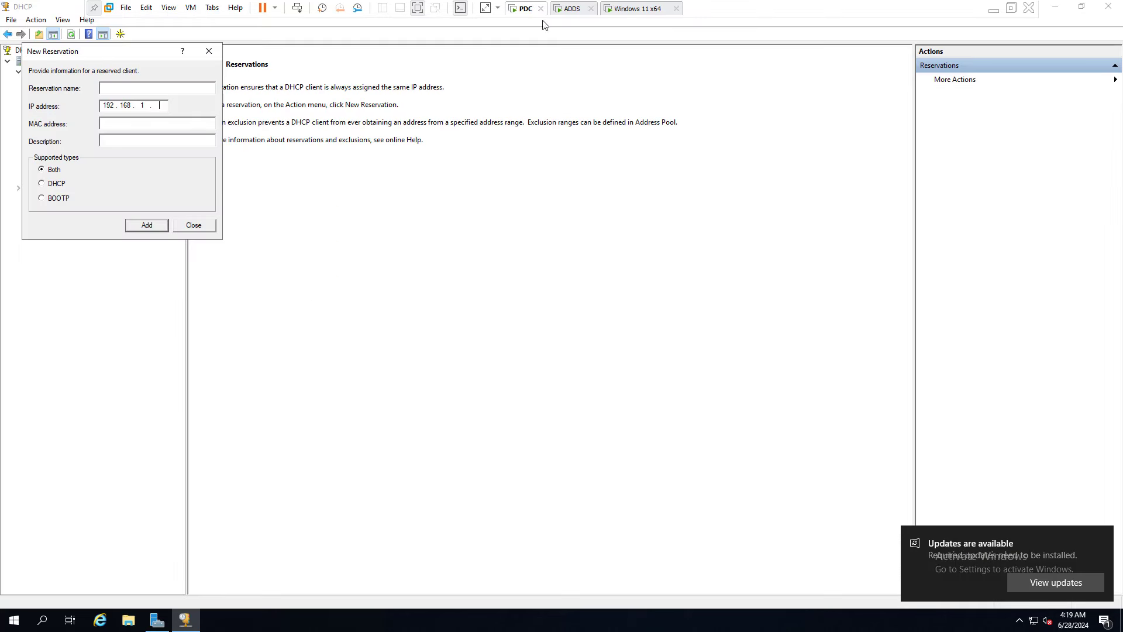
{"action": "left_click", "coordinate": [198, 229]}
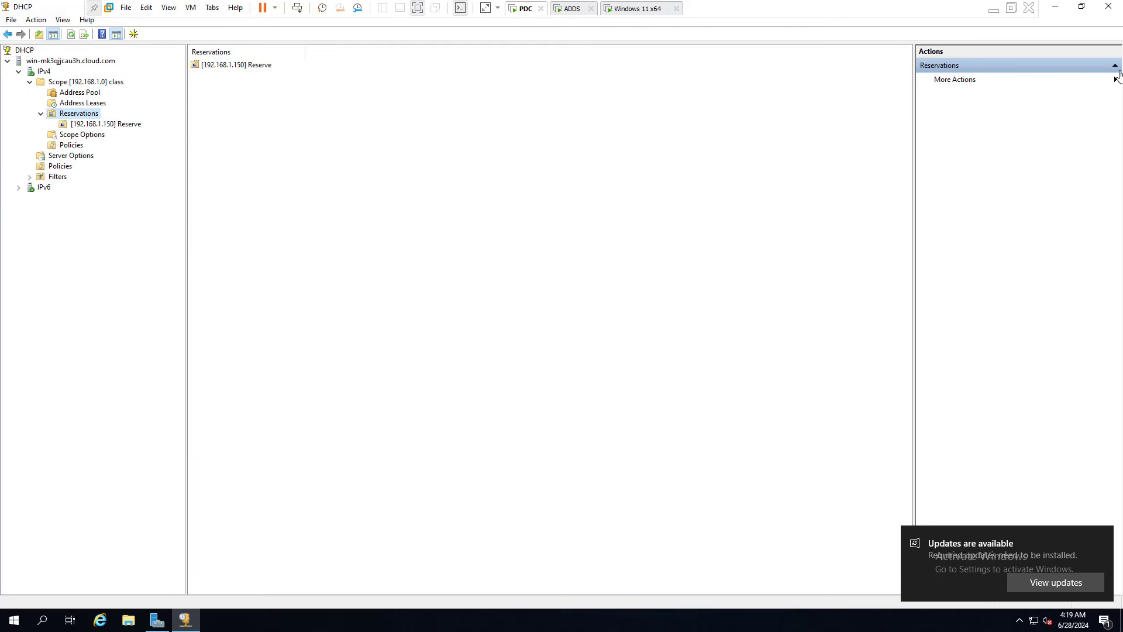
{"action": "left_click", "coordinate": [571, 9]}
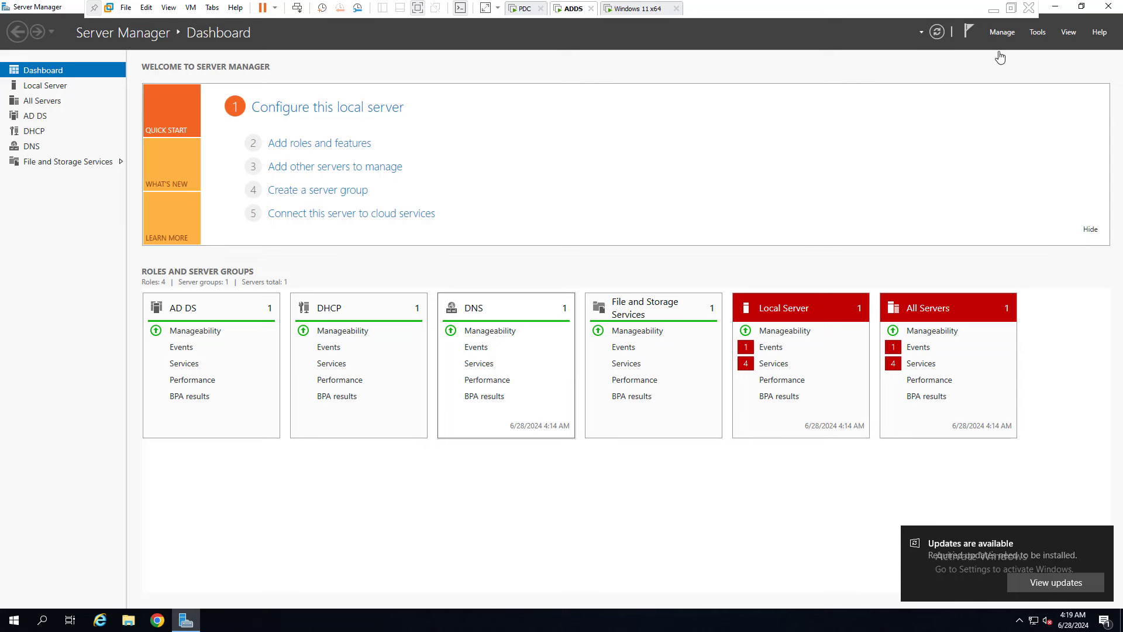
Open and cancel the Add Servers dialog and the Add Roles and Features wizard on ADDS.
{"action": "left_click", "coordinate": [1003, 34]}
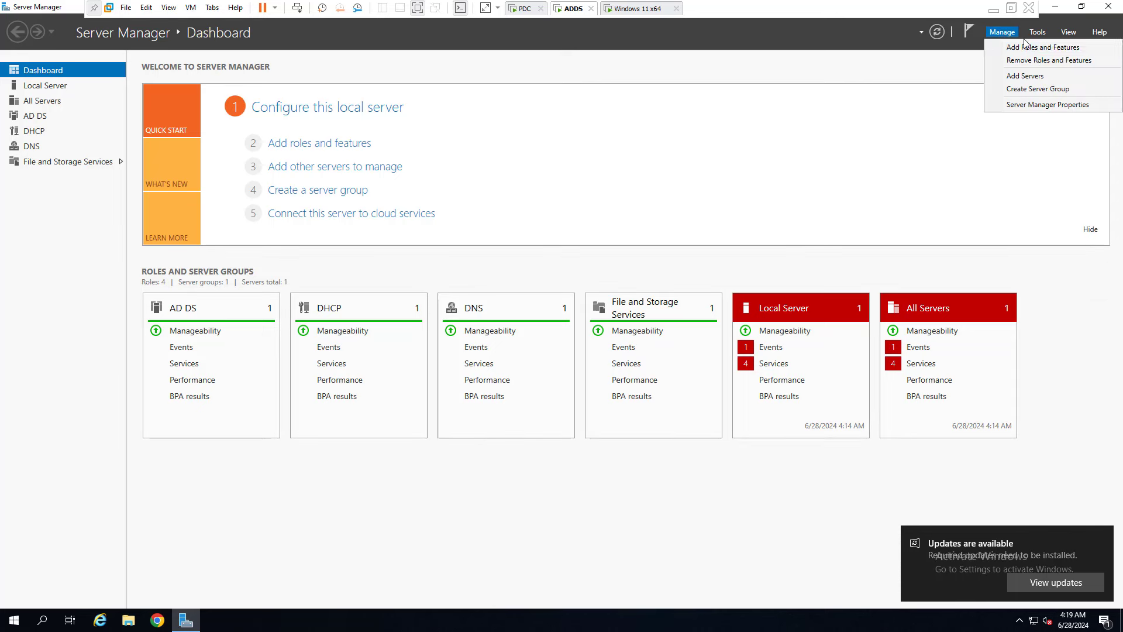
{"action": "left_click", "coordinate": [1030, 77]}
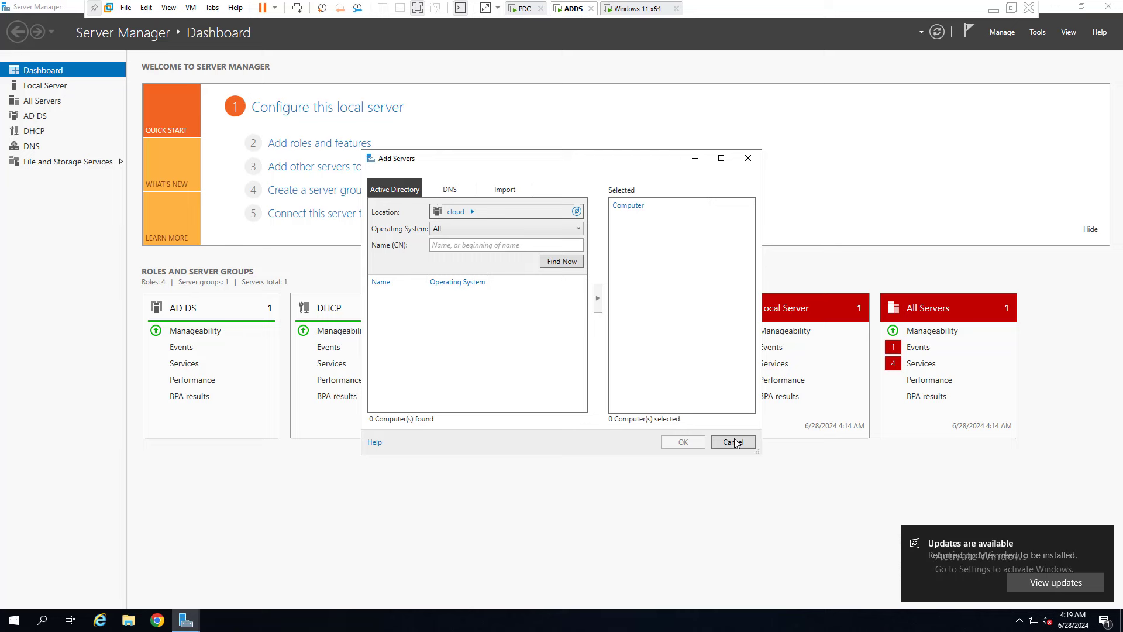
{"action": "left_click", "coordinate": [734, 442]}
{"action": "left_click", "coordinate": [1001, 33]}
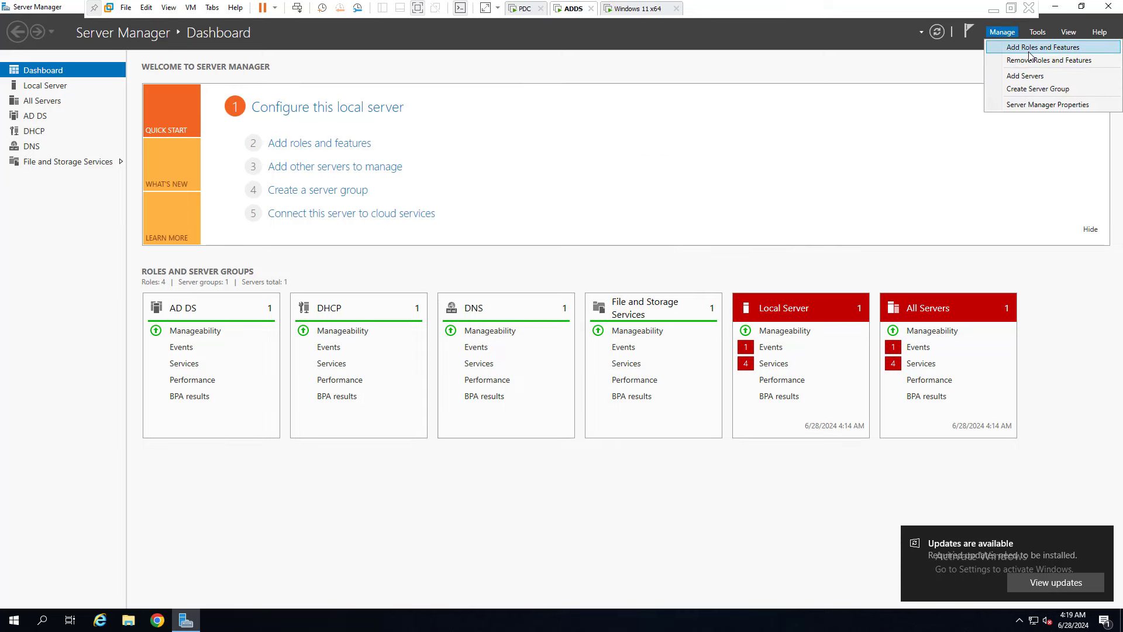
{"action": "left_click", "coordinate": [1029, 46]}
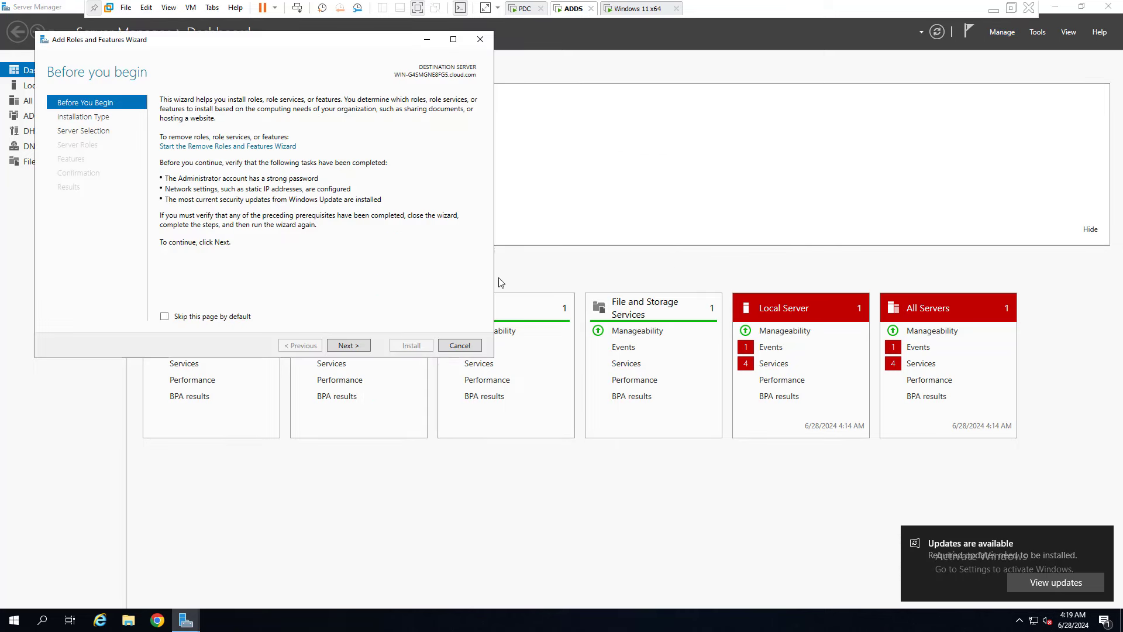
{"action": "left_click", "coordinate": [348, 348]}
{"action": "left_click", "coordinate": [348, 348]}
{"action": "left_click", "coordinate": [349, 346]}
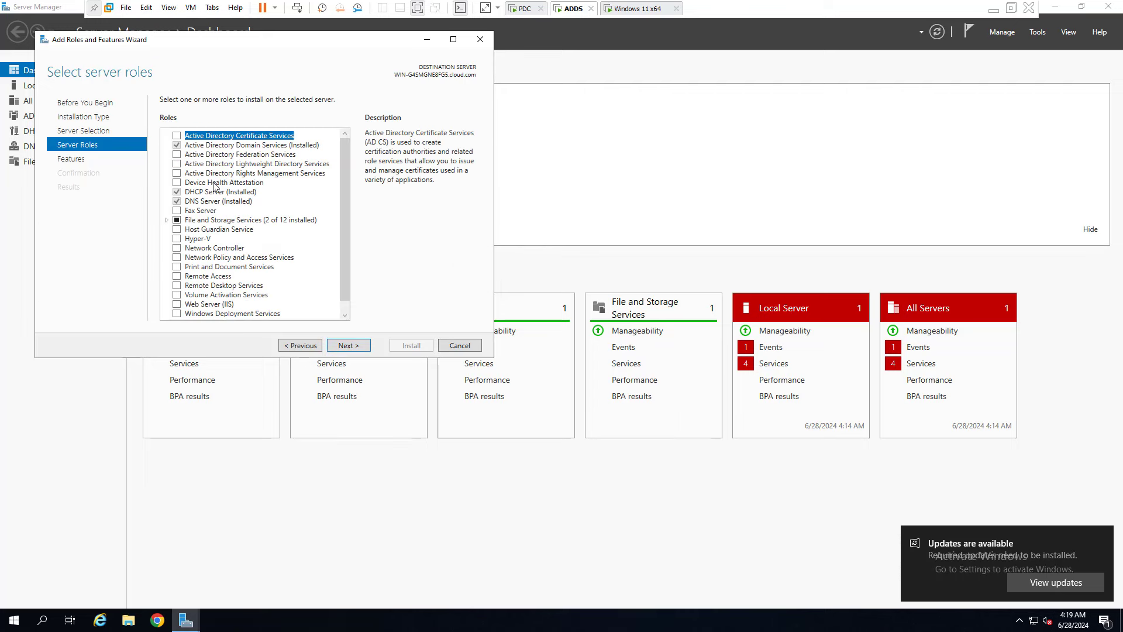
{"action": "left_click", "coordinate": [459, 346]}
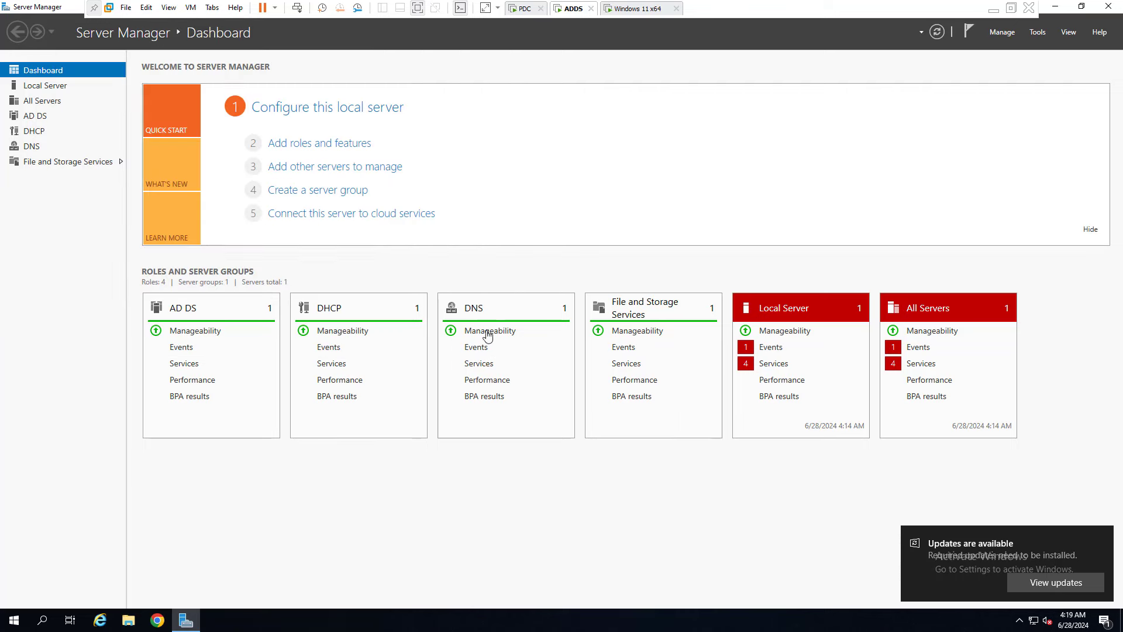
Remove the DHCP Server role and its DHCP tools through Remove Roles and Features.
{"action": "left_click", "coordinate": [1002, 32]}
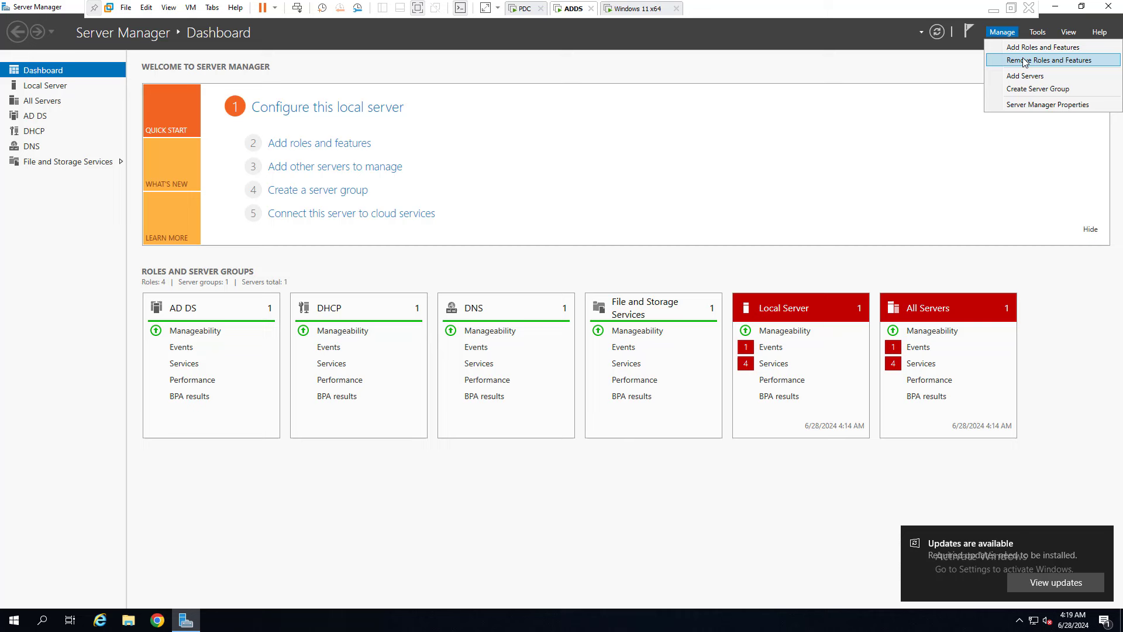
{"action": "left_click", "coordinate": [1020, 58]}
{"action": "left_click", "coordinate": [362, 361]}
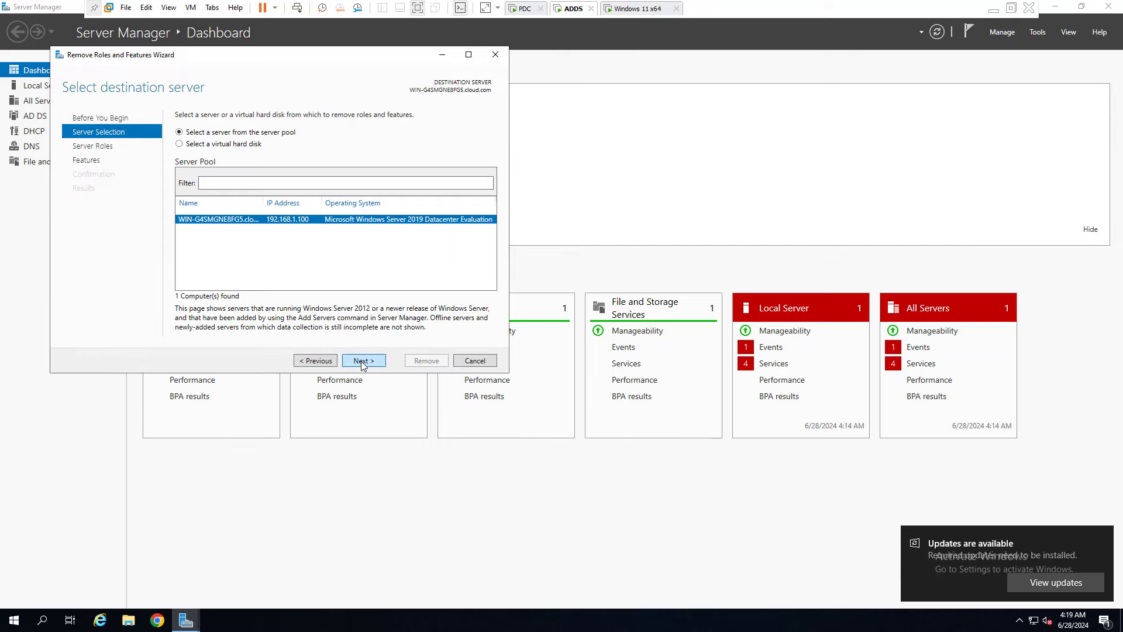
{"action": "left_click", "coordinate": [361, 360]}
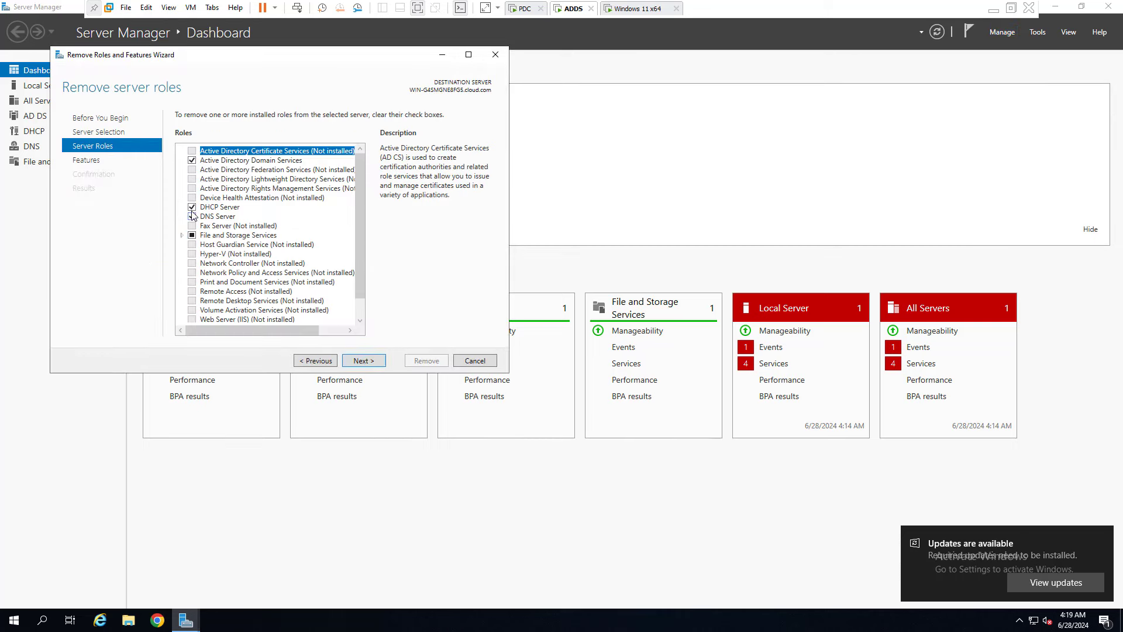
{"action": "left_click", "coordinate": [192, 207]}
{"action": "left_click", "coordinate": [308, 306]}
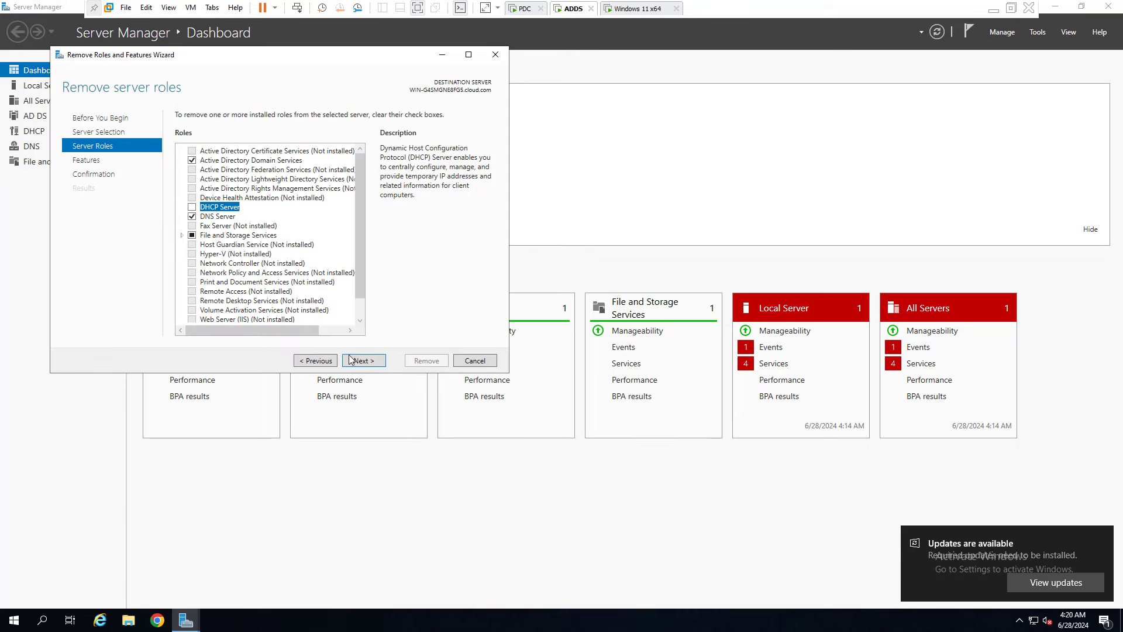
{"action": "left_click", "coordinate": [375, 363]}
{"action": "left_click", "coordinate": [374, 363]}
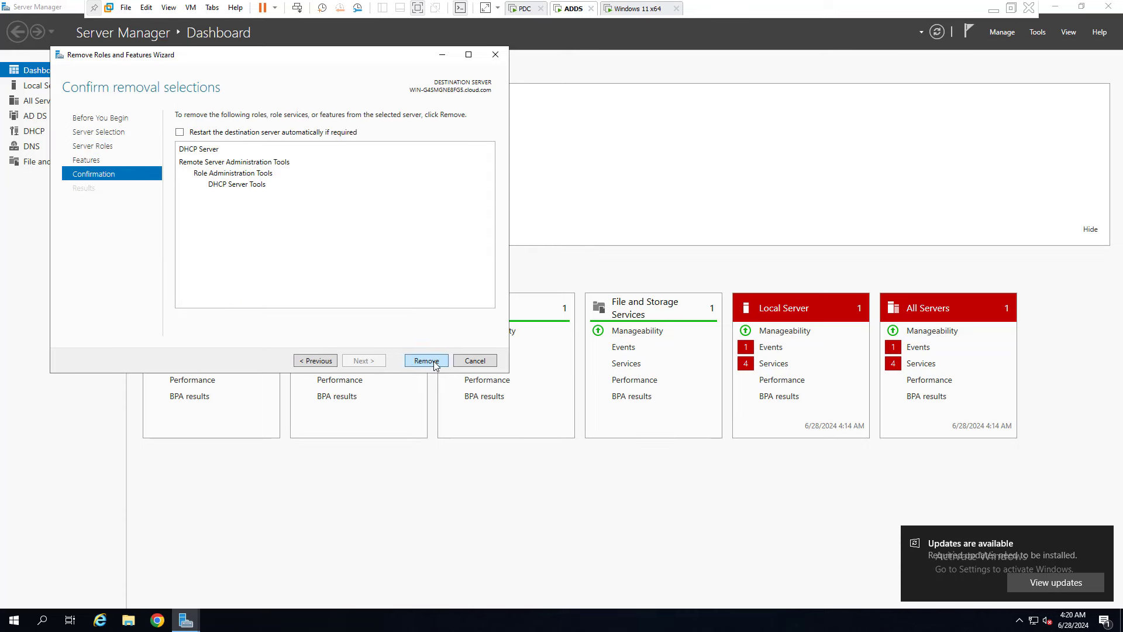
{"action": "left_click", "coordinate": [434, 361]}
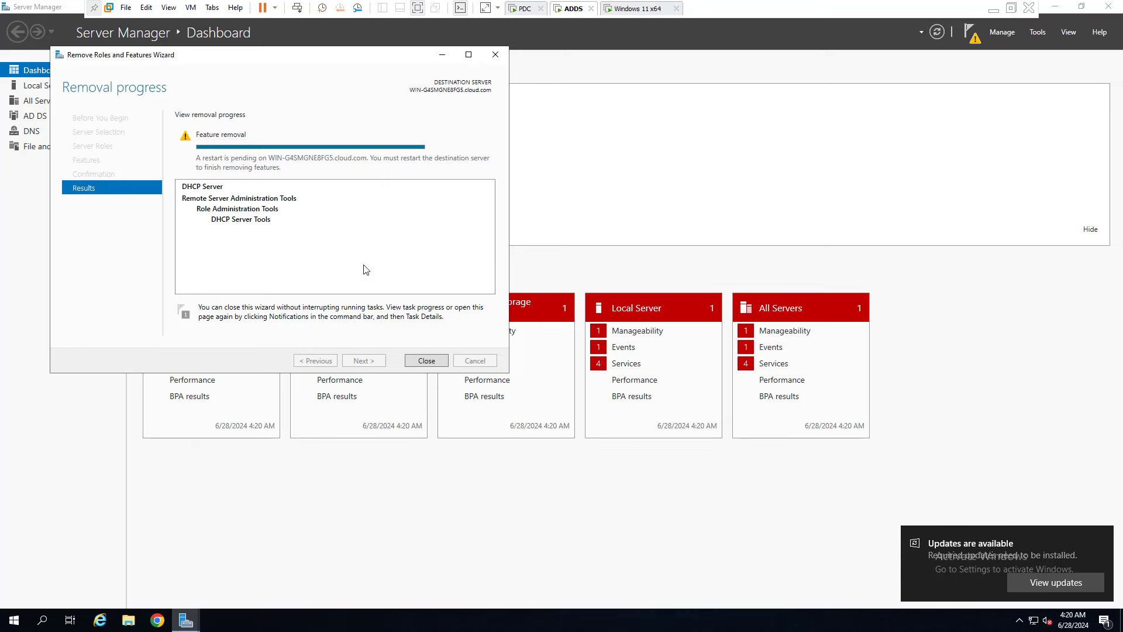
Close the finished removal wizard and start a role-based Add Roles and Features installation.
{"action": "left_click", "coordinate": [432, 360]}
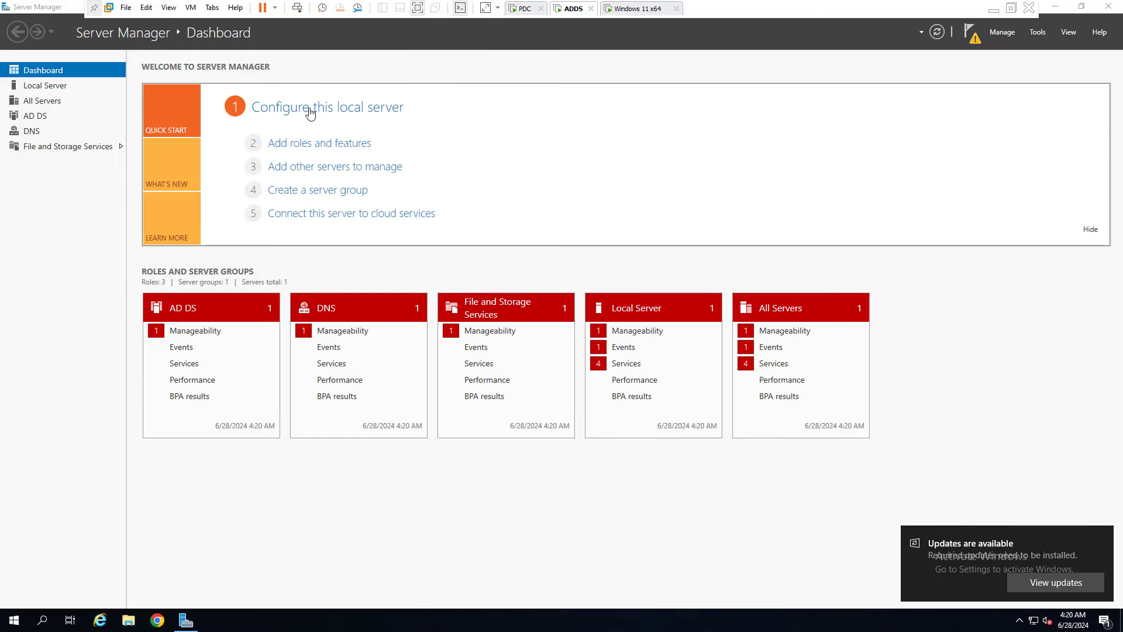
{"action": "left_click", "coordinate": [317, 145]}
{"action": "left_click", "coordinate": [405, 406]}
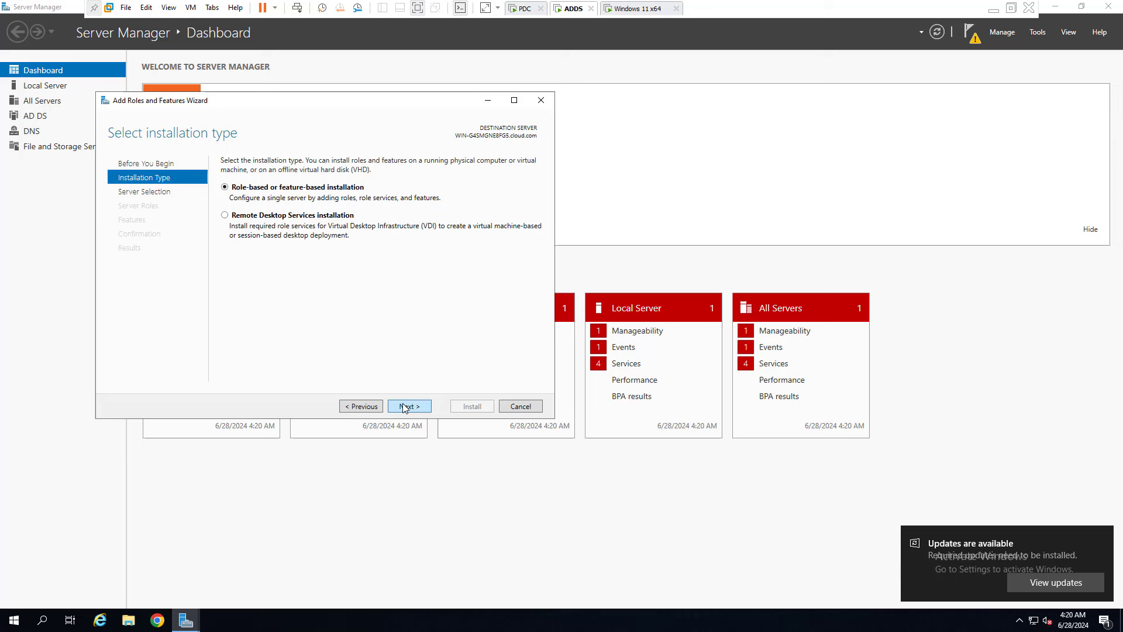
{"action": "left_click", "coordinate": [404, 404]}
{"action": "left_click", "coordinate": [407, 406]}
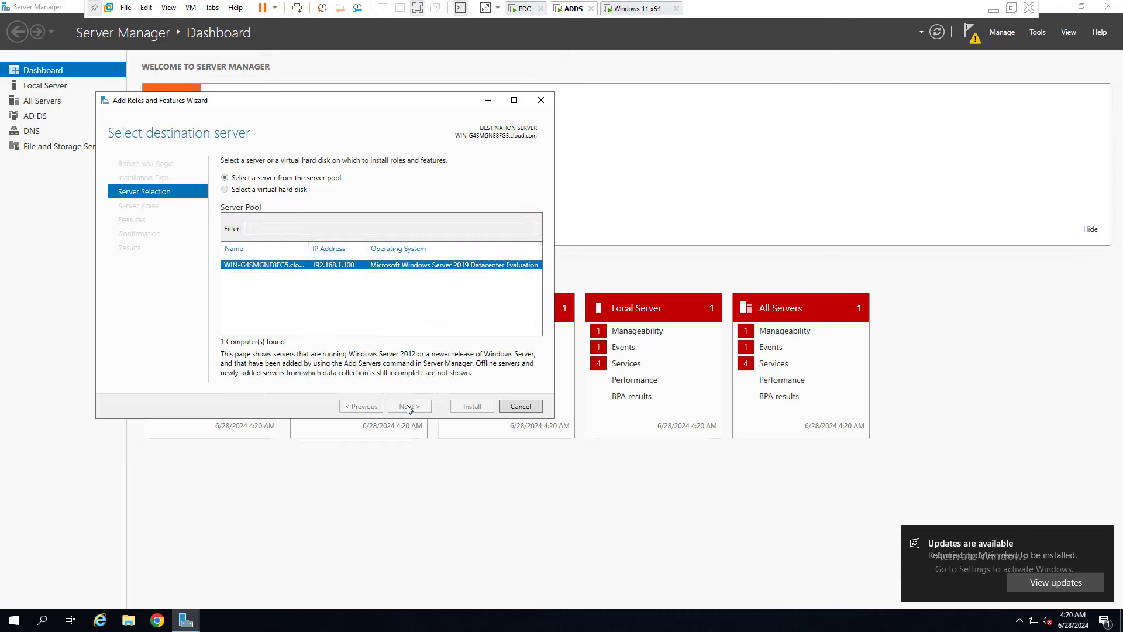
{"action": "left_click", "coordinate": [258, 267]}
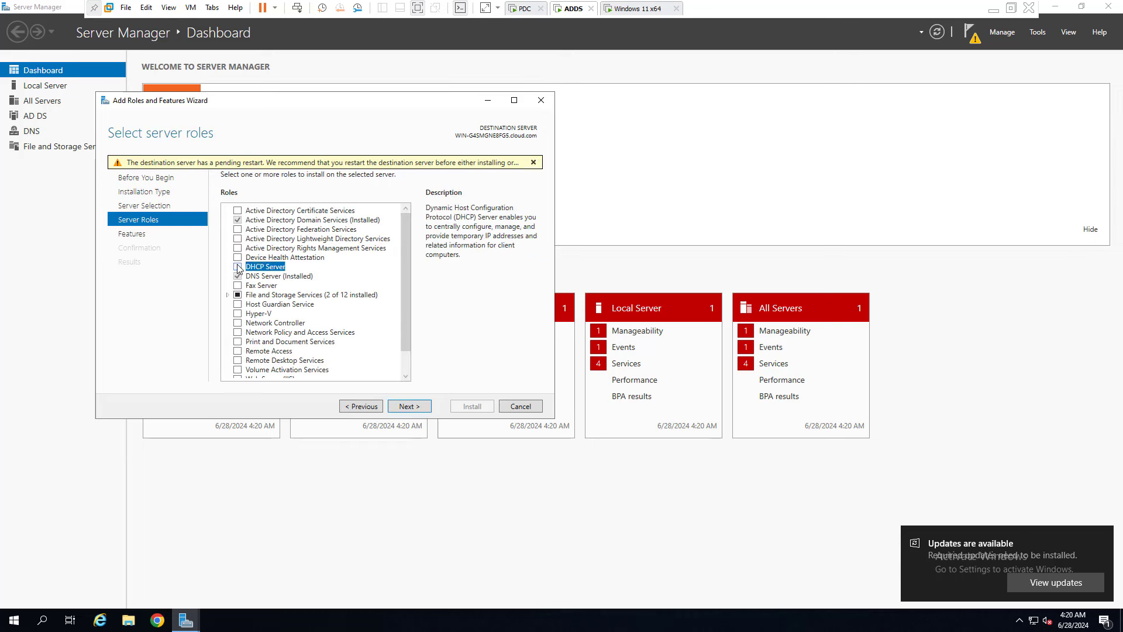
Tick DHCP Server with its required features, install it, and close the wizard.
{"action": "left_click", "coordinate": [238, 267]}
{"action": "left_click", "coordinate": [358, 357]}
{"action": "left_click", "coordinate": [408, 404]}
{"action": "left_click", "coordinate": [410, 405]}
{"action": "left_click", "coordinate": [410, 407]}
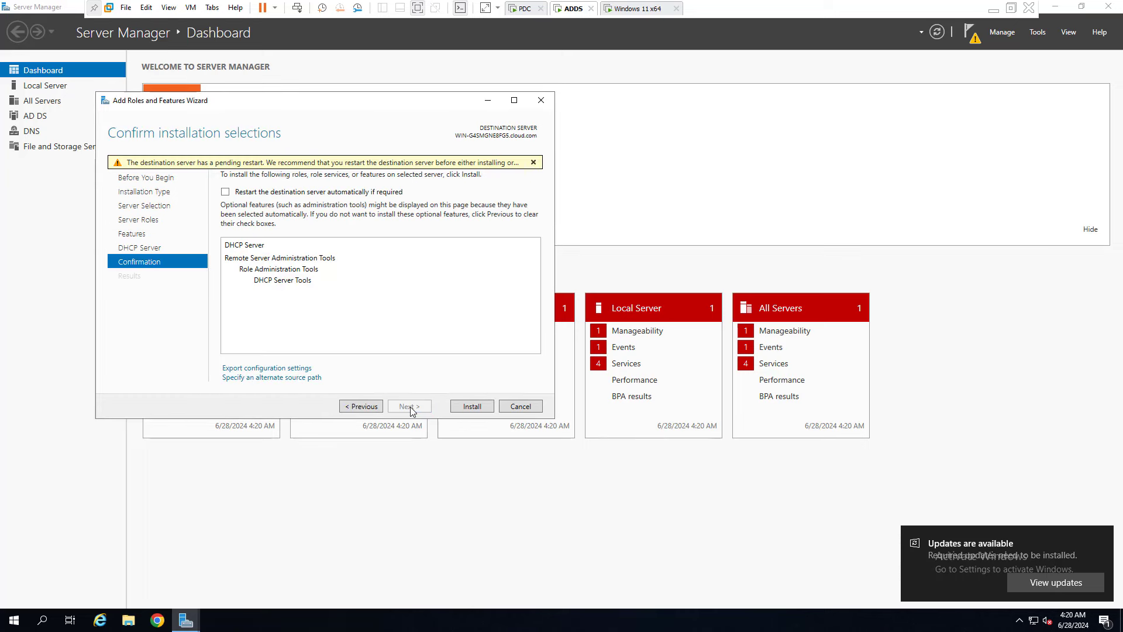
{"action": "left_click", "coordinate": [471, 406]}
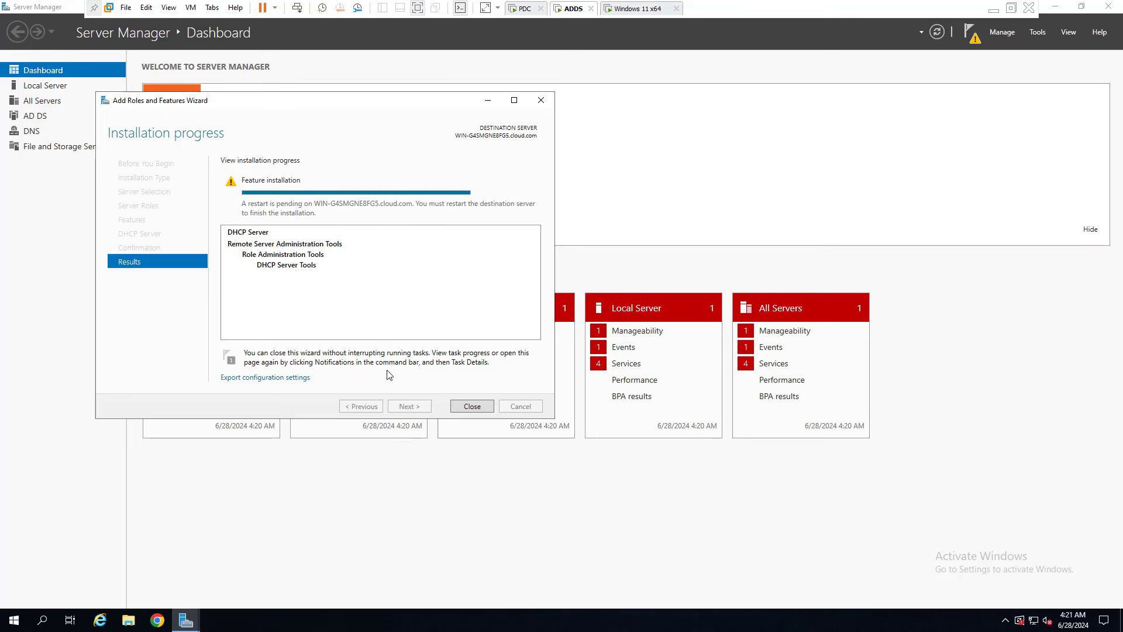
{"action": "left_click", "coordinate": [471, 406]}
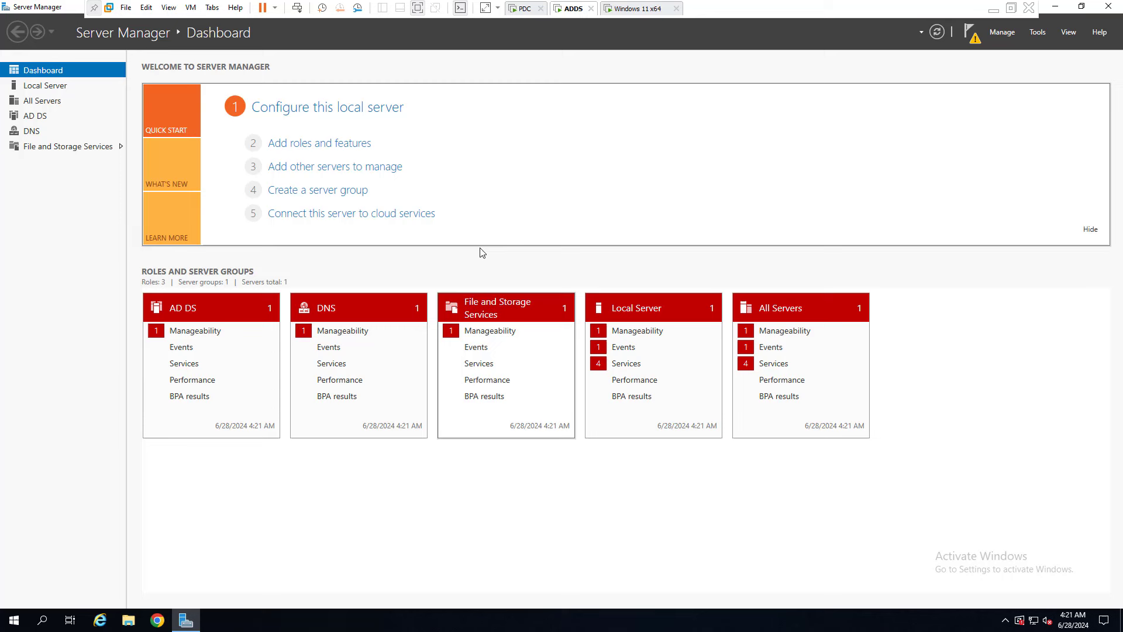
Launch the DHCP console maximised, expand the server and IPv4, and refresh IPv4.
{"action": "left_click", "coordinate": [1046, 35]}
{"action": "left_click", "coordinate": [952, 169]}
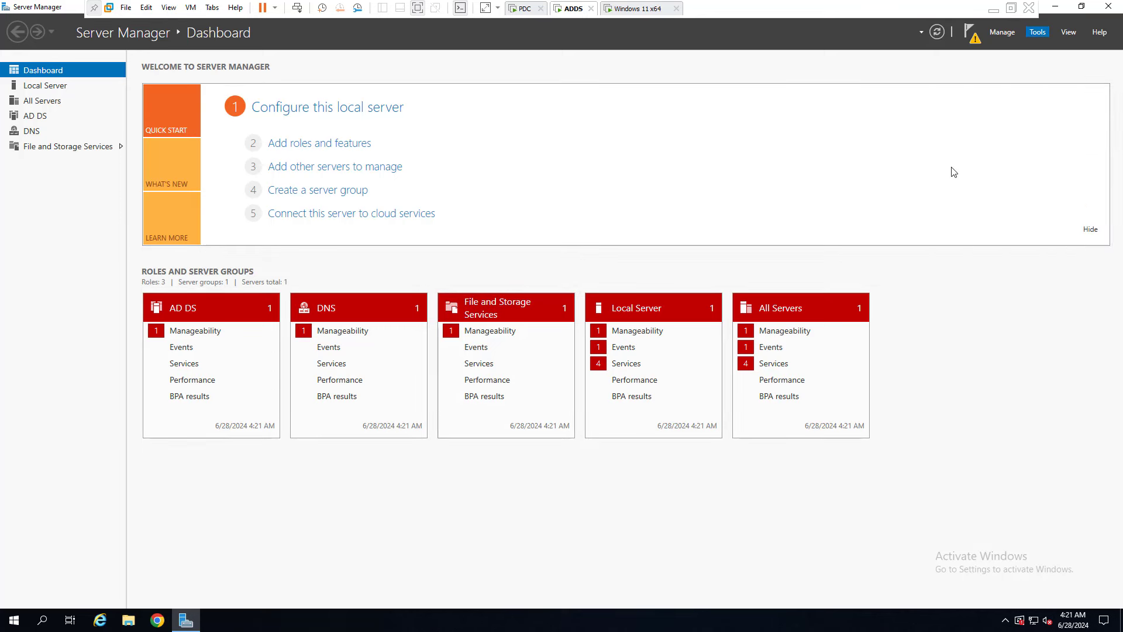
{"action": "left_click", "coordinate": [344, 47]}
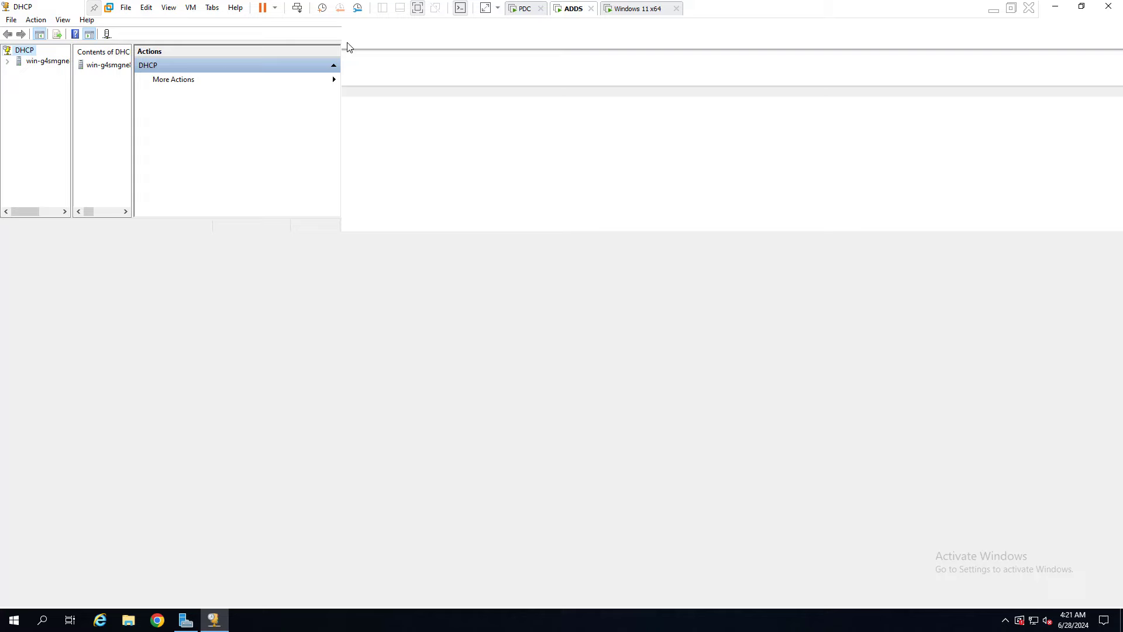
{"action": "left_click_drag", "start_coordinate": [71, 82], "coordinate": [132, 89]}
{"action": "left_click", "coordinate": [8, 61]}
{"action": "left_click", "coordinate": [18, 72]}
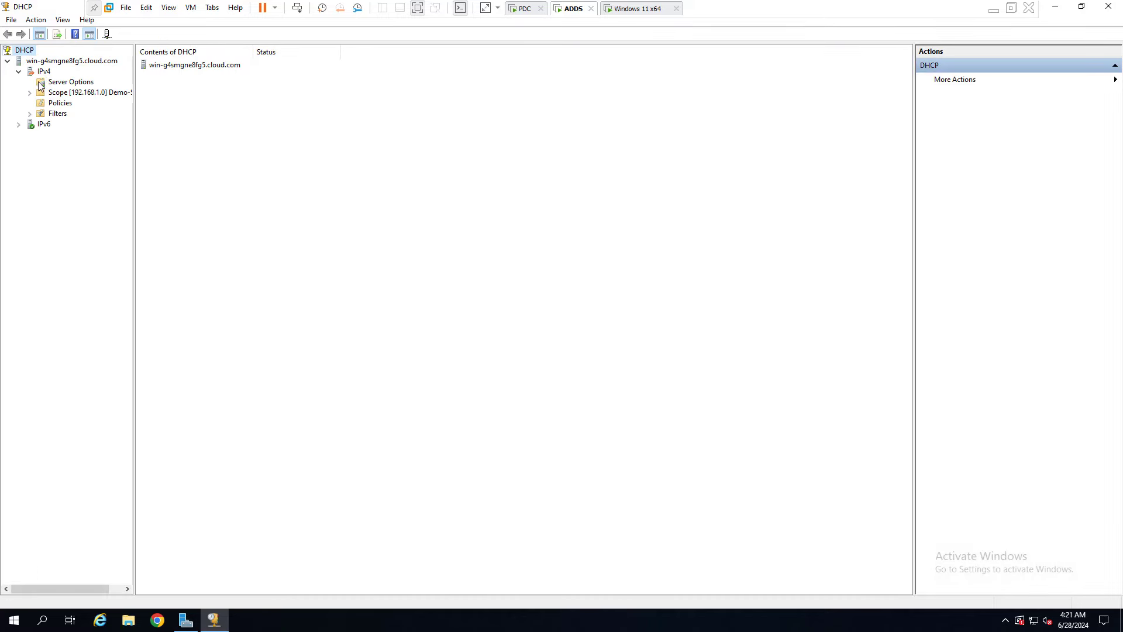
{"action": "right_click", "coordinate": [46, 74]}
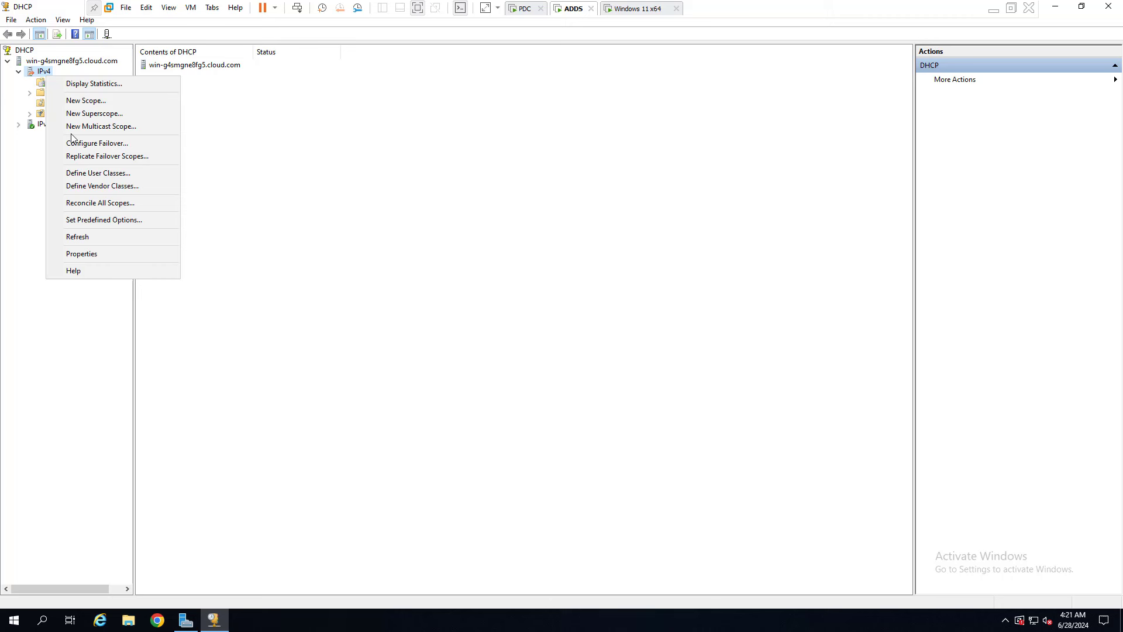
{"action": "left_click", "coordinate": [87, 237]}
Open Configure Failover on IPv4 and cancel it.
{"action": "right_click", "coordinate": [34, 72]}
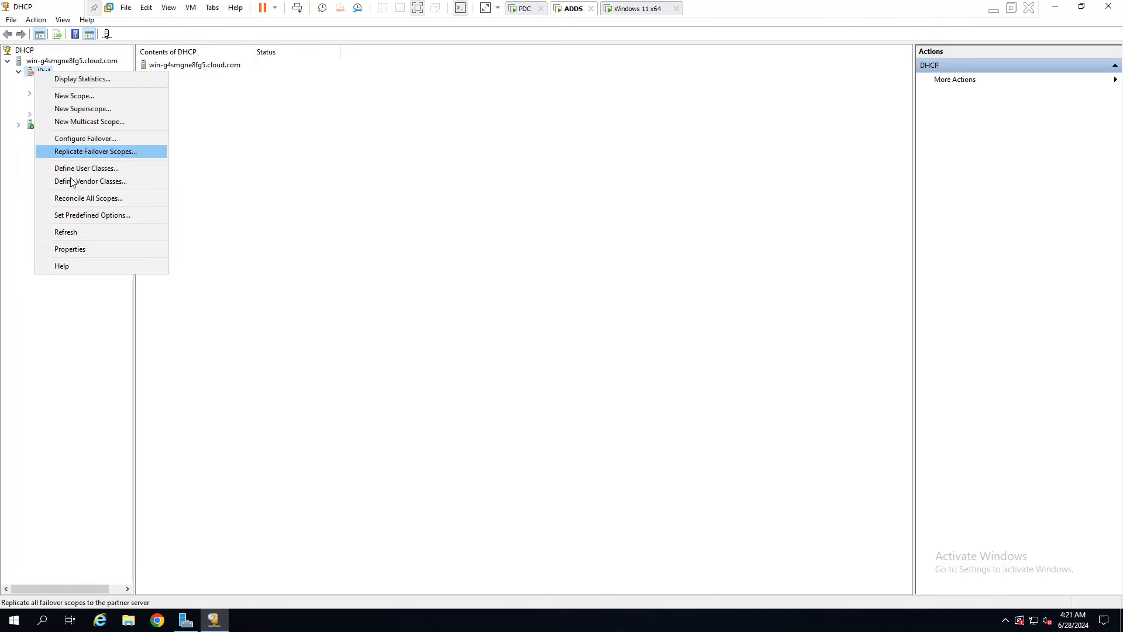
{"action": "left_click", "coordinate": [91, 138]}
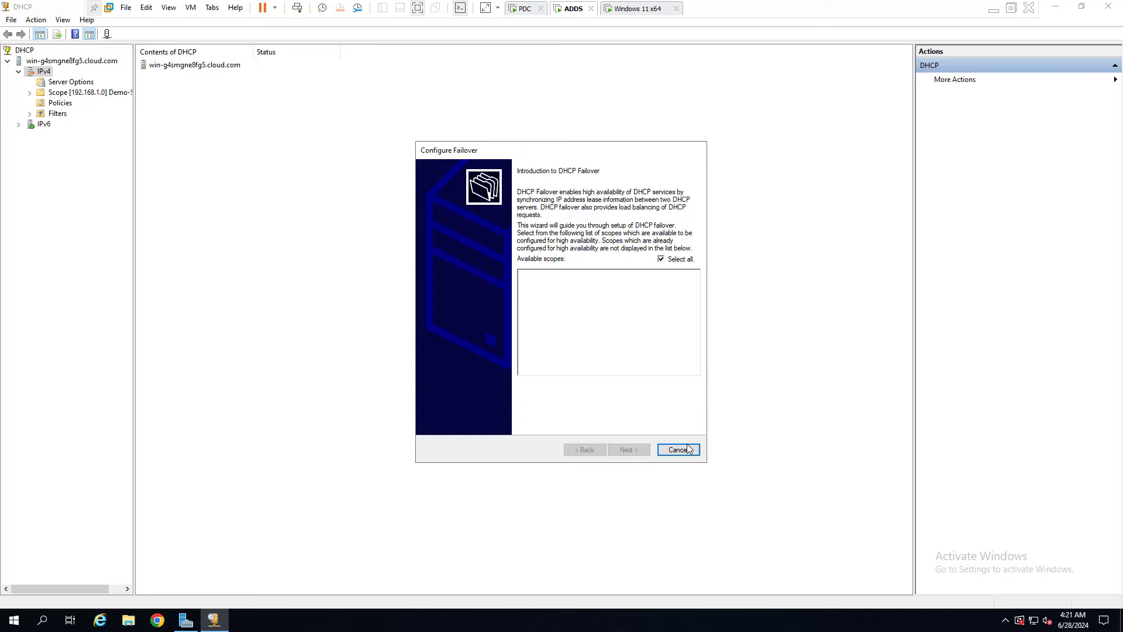
{"action": "left_click", "coordinate": [687, 449]}
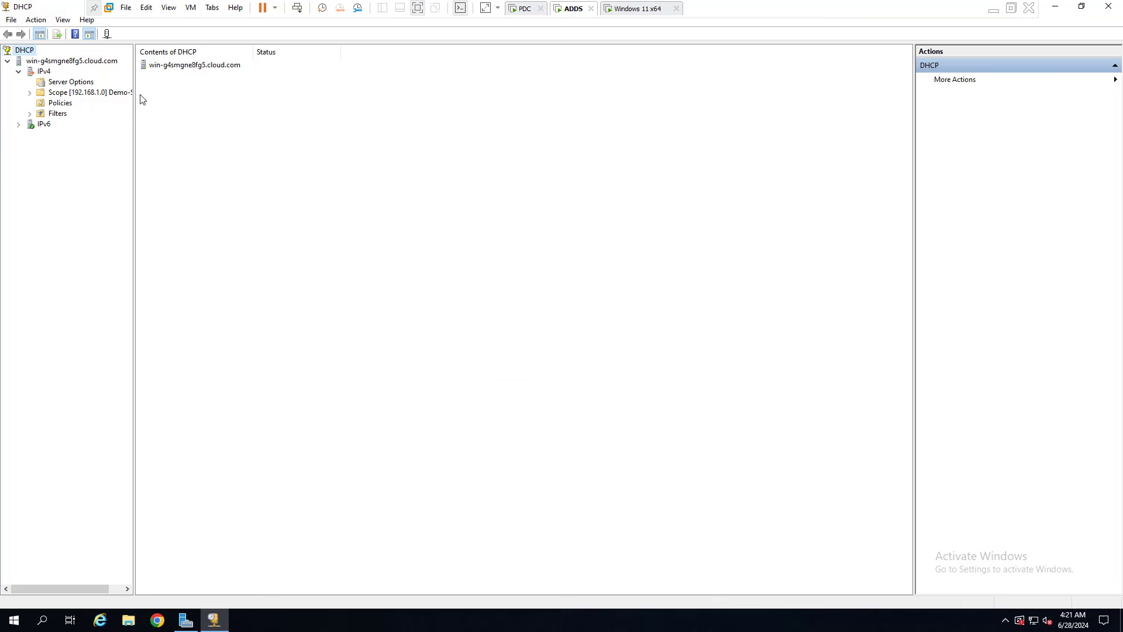
Try deleting Demo-Scope, confirm twice, dismiss the failover relationship warning, and select IPv4.
{"action": "right_click", "coordinate": [71, 92]}
{"action": "left_click", "coordinate": [111, 193]}
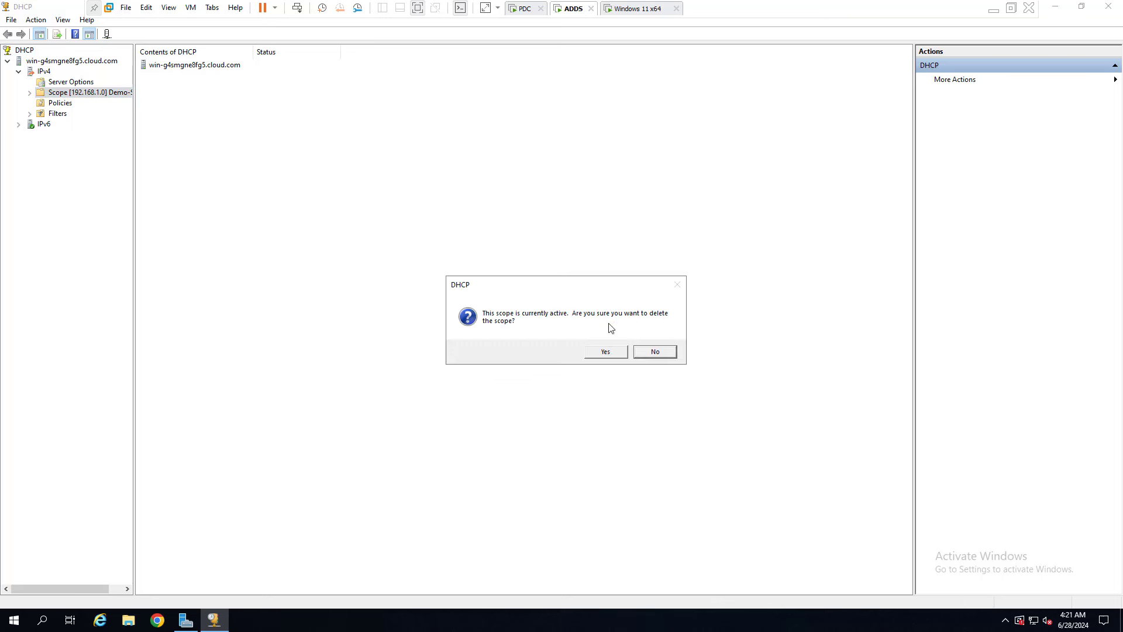
{"action": "left_click", "coordinate": [609, 351]}
{"action": "left_click", "coordinate": [614, 354]}
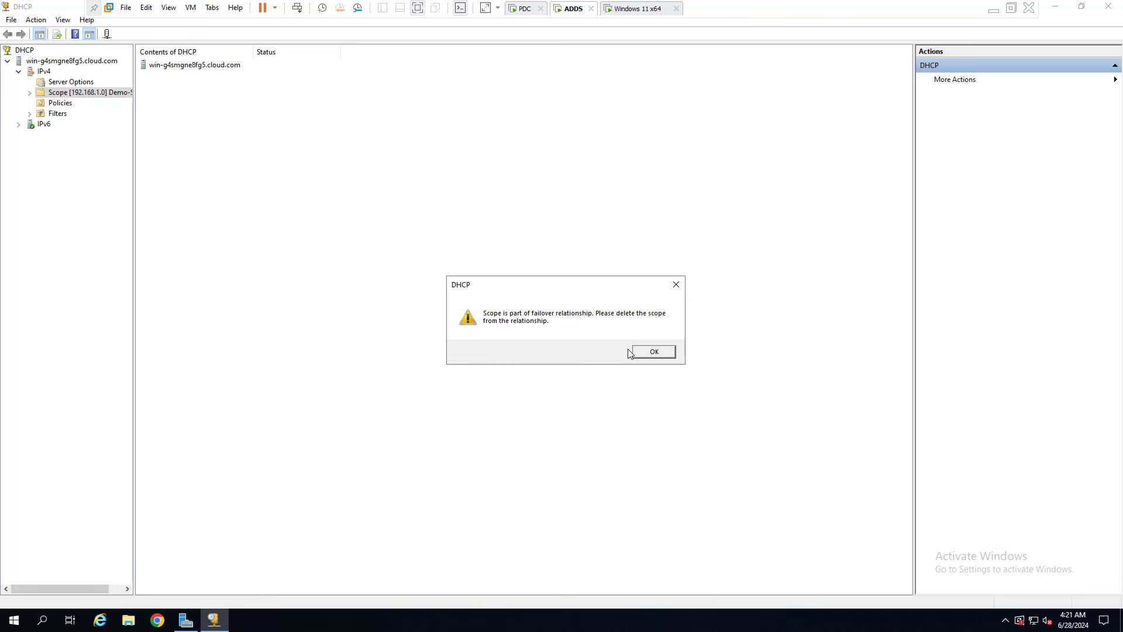
{"action": "left_click", "coordinate": [653, 353]}
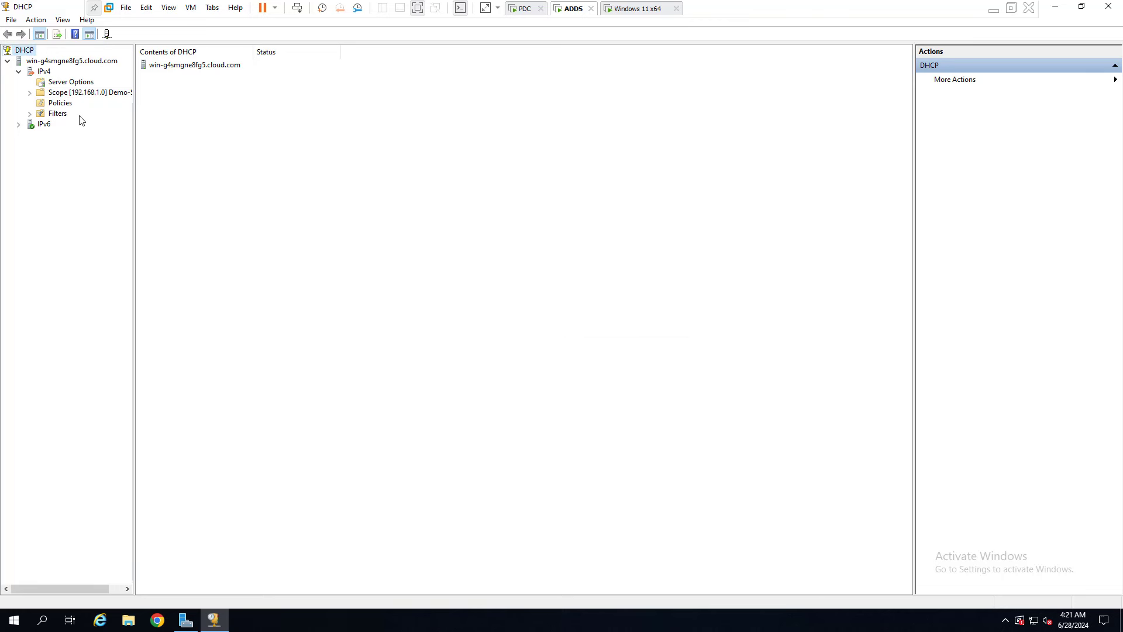
{"action": "left_click", "coordinate": [27, 72]}
Attempt to delete Demo-Scope again; the failover relationship warning refuses it.
{"action": "left_click", "coordinate": [179, 77]}
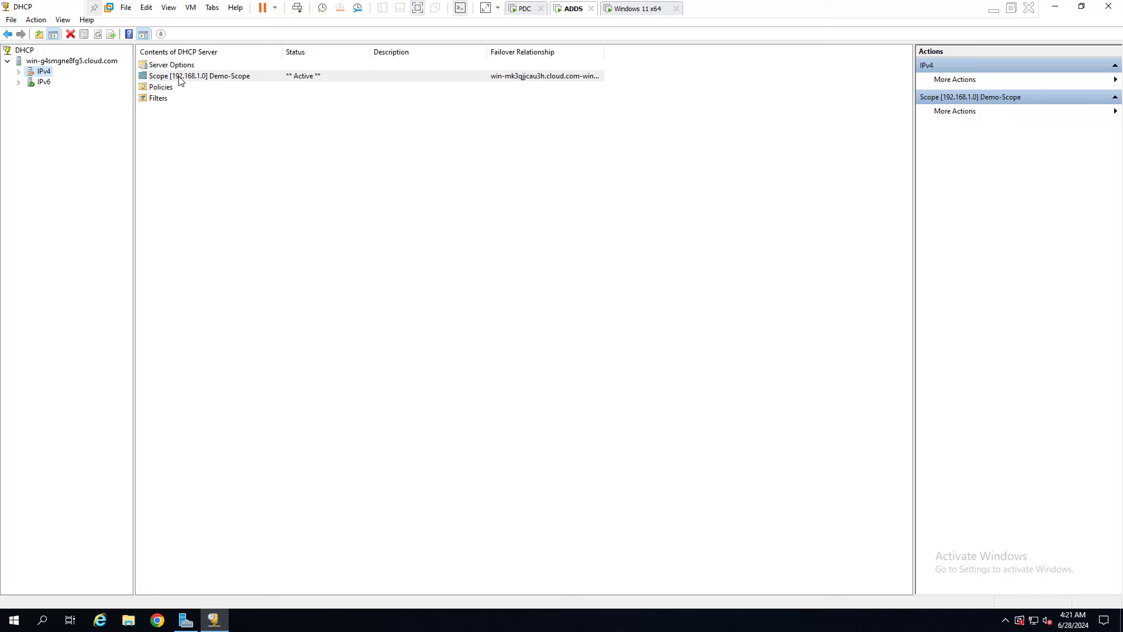
{"action": "right_click", "coordinate": [178, 76]}
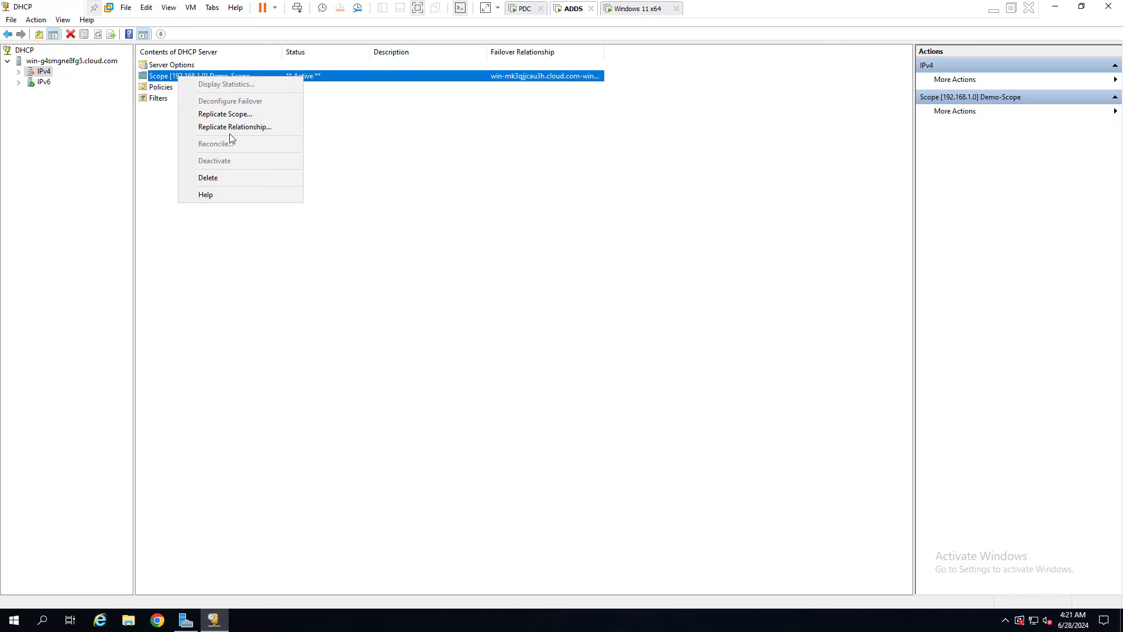
{"action": "left_click", "coordinate": [219, 179]}
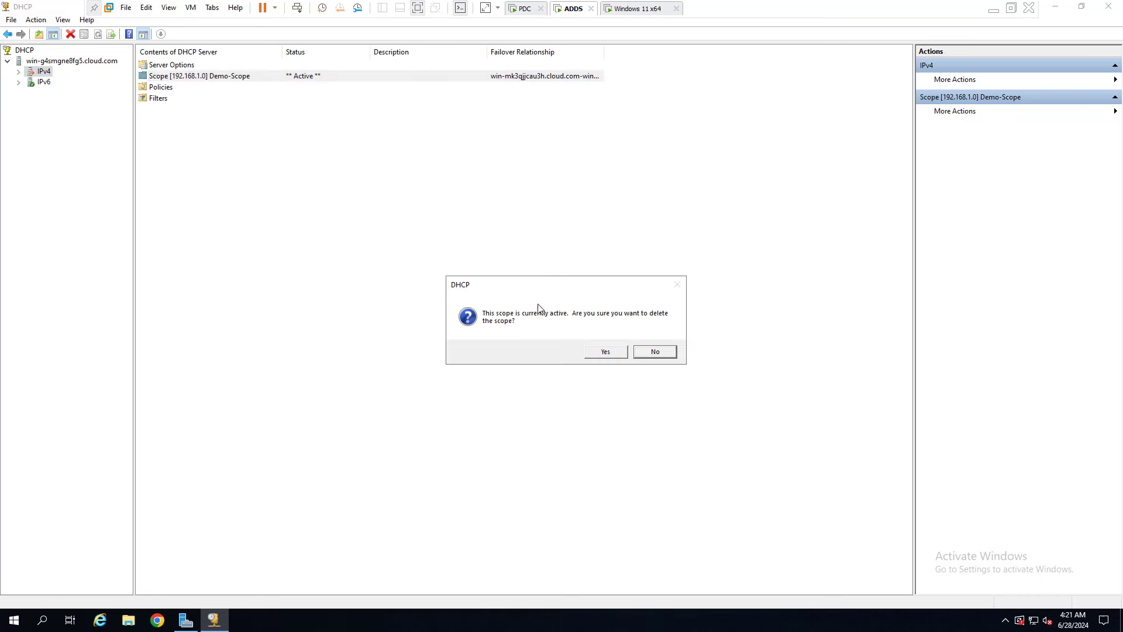
{"action": "left_click", "coordinate": [604, 353]}
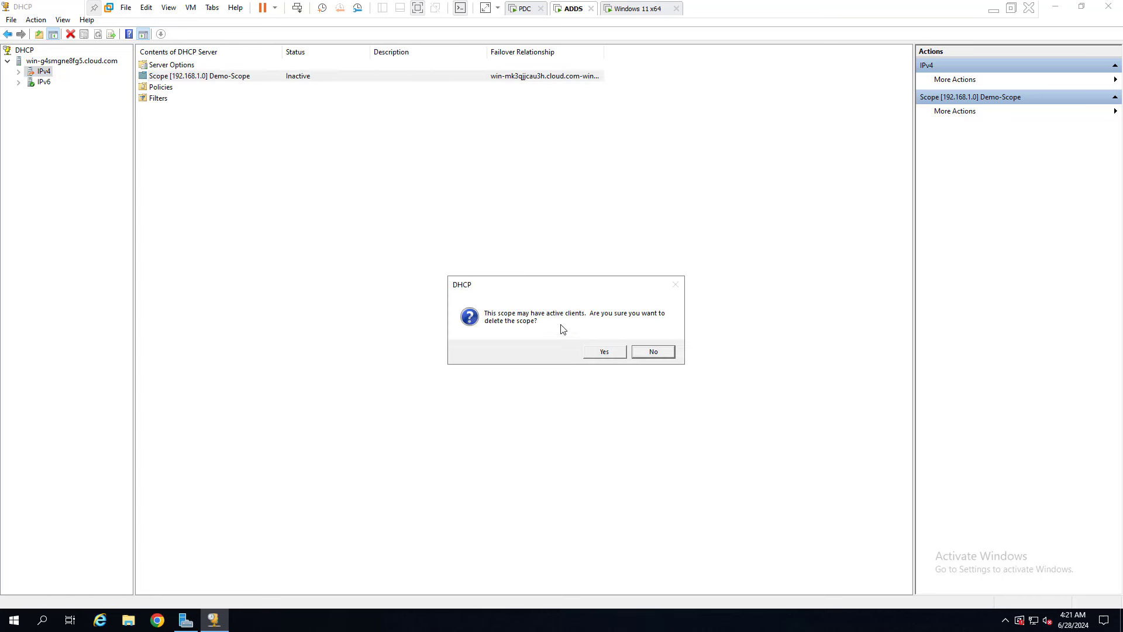
{"action": "left_click", "coordinate": [604, 351]}
{"action": "left_click", "coordinate": [652, 353]}
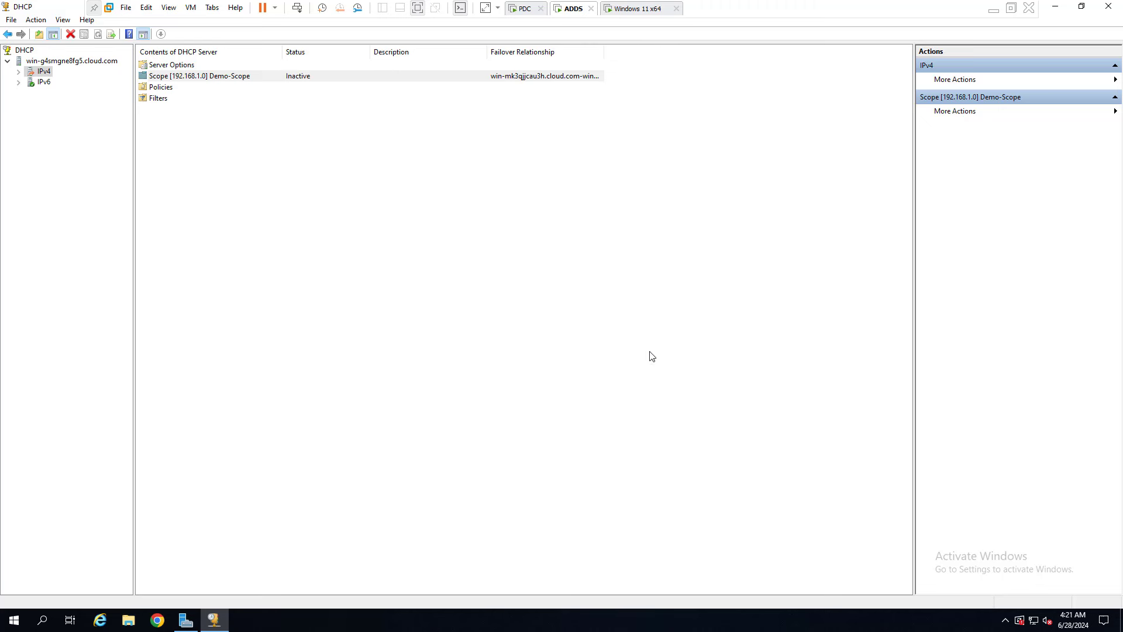
{"action": "left_click", "coordinate": [198, 142]}
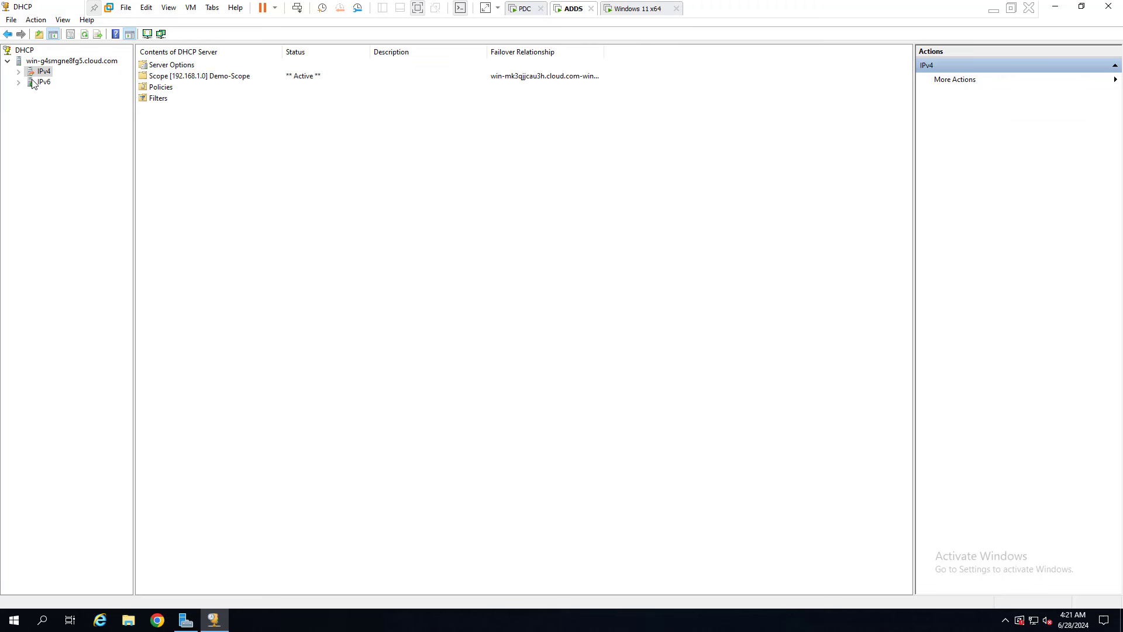
Refresh IPv4, open Demo-Scope's Address Leases showing the 192.168.1.205 reservation, then minimise VMware.
{"action": "left_click", "coordinate": [86, 35]}
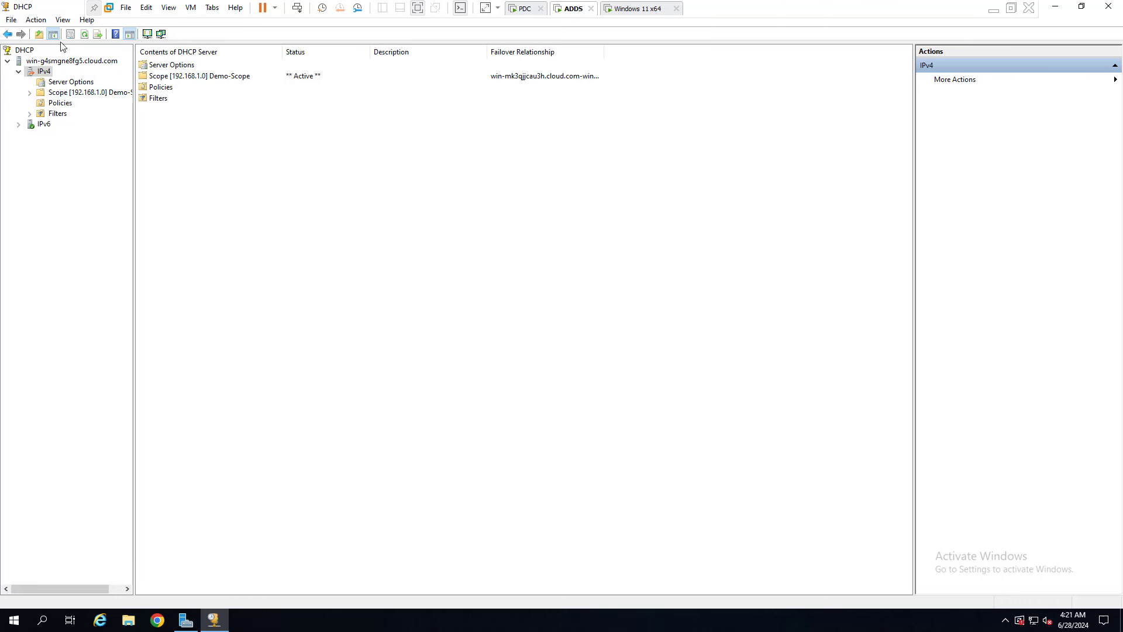
{"action": "left_click_drag", "start_coordinate": [133, 111], "coordinate": [207, 116]}
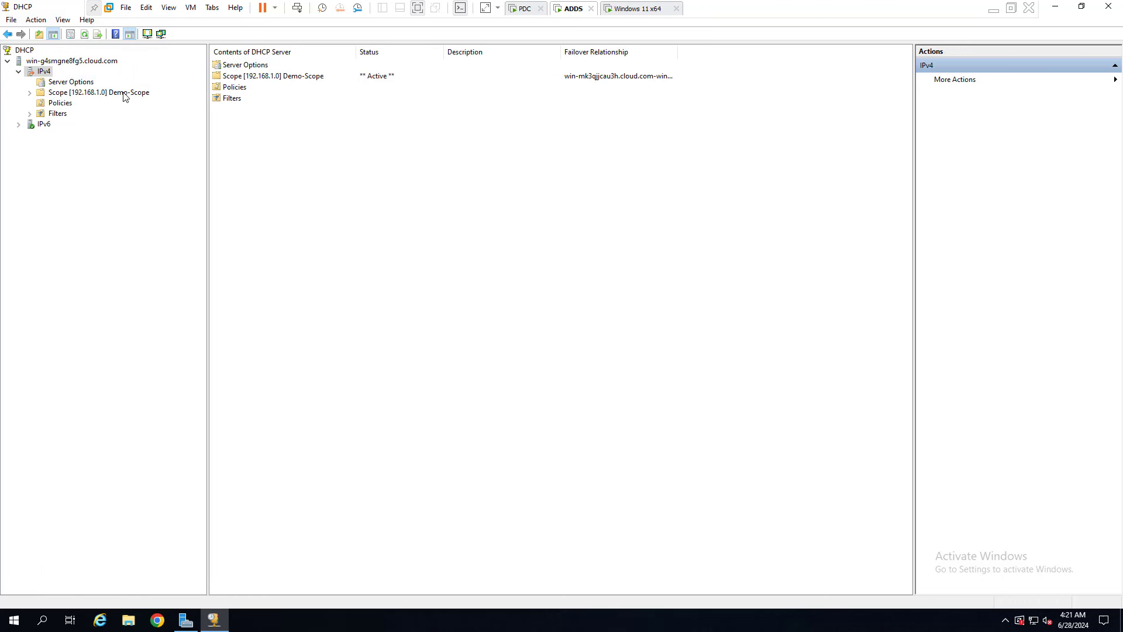
{"action": "double_click", "coordinate": [141, 94]}
{"action": "double_click", "coordinate": [251, 79]}
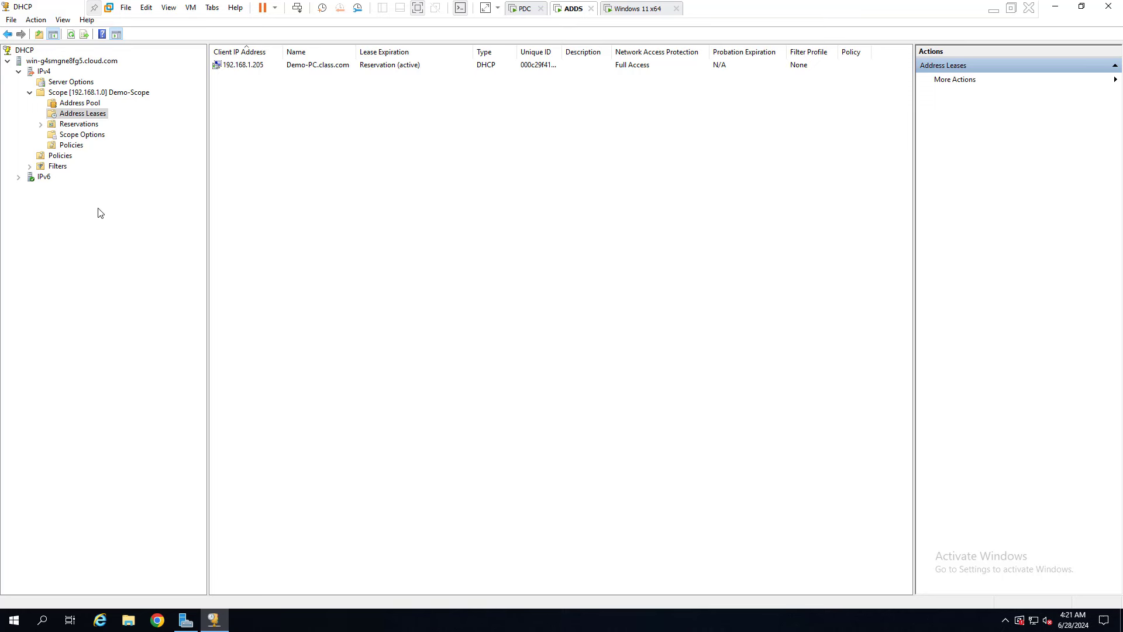
{"action": "left_click", "coordinate": [994, 8]}
Minimise the Paint diagram and refresh the desktop four times from its context menu.
{"action": "left_click", "coordinate": [1055, 7]}
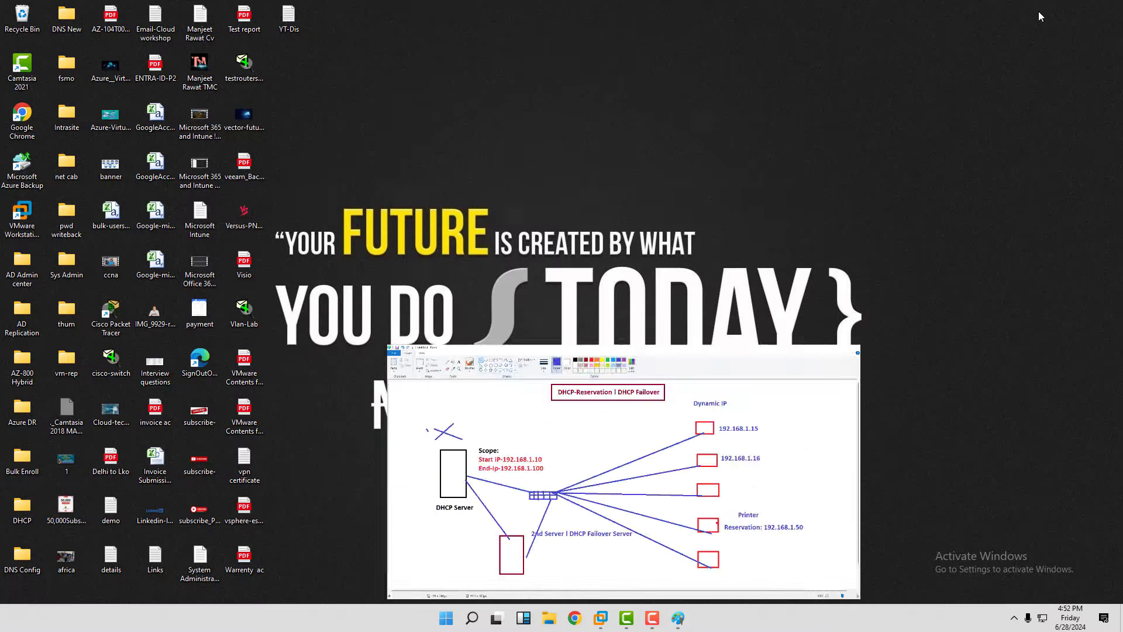
{"action": "right_click", "coordinate": [683, 176]}
{"action": "left_click", "coordinate": [725, 214]}
{"action": "right_click", "coordinate": [725, 213]}
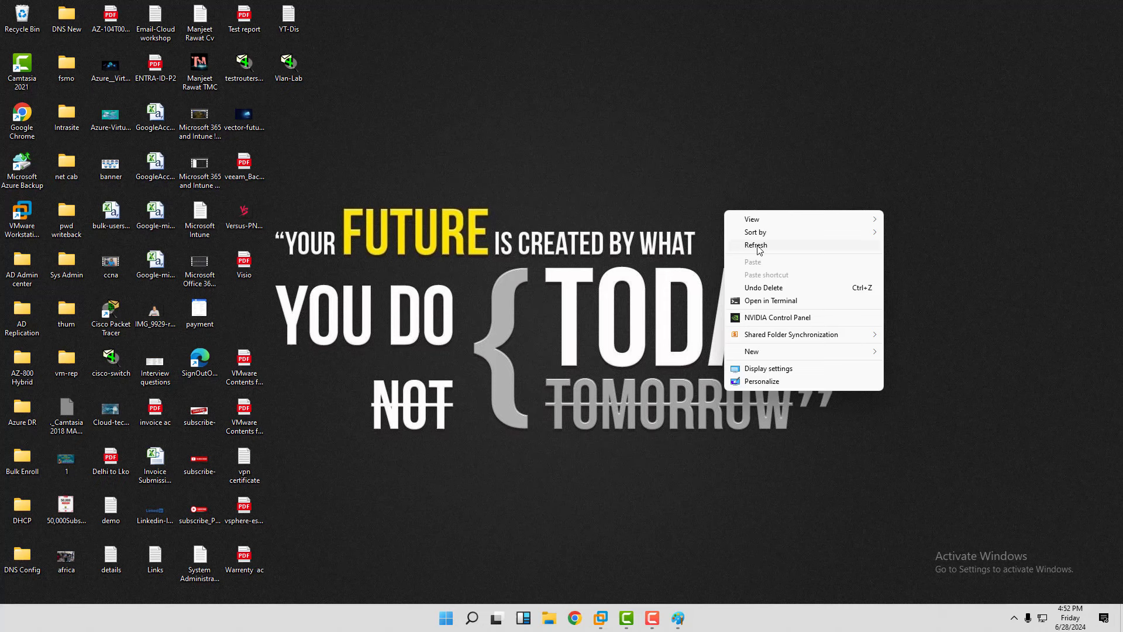
{"action": "left_click", "coordinate": [757, 244]}
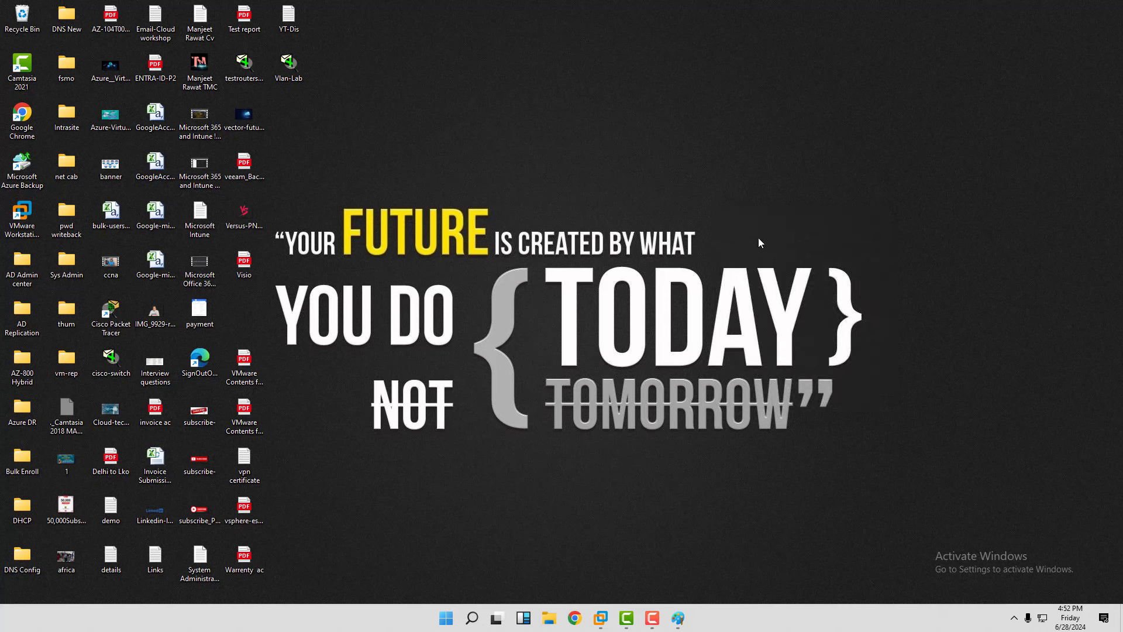
{"action": "right_click", "coordinate": [490, 186]}
{"action": "left_click", "coordinate": [541, 223]}
{"action": "right_click", "coordinate": [541, 222]}
{"action": "left_click", "coordinate": [582, 253]}
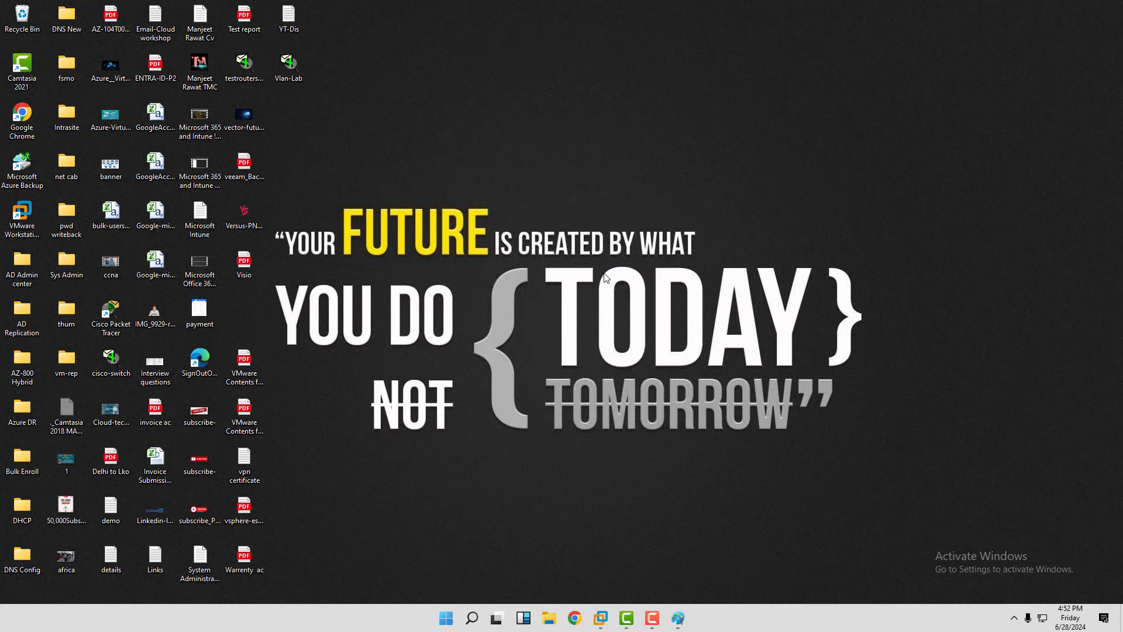